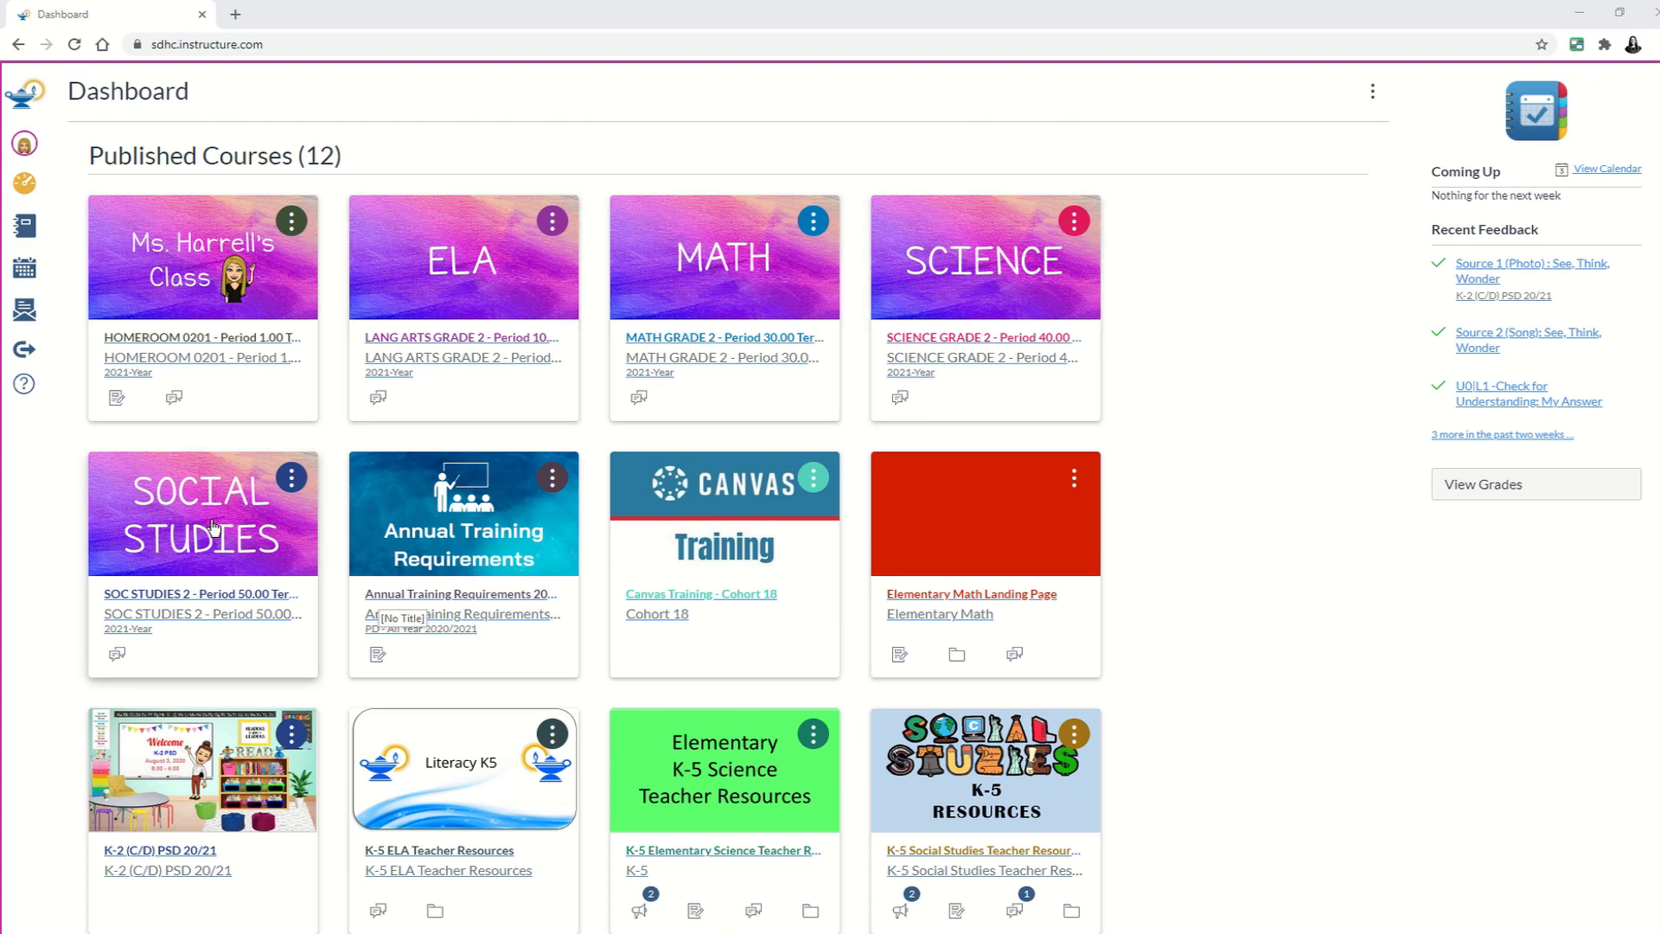
Look over the HOMEROOM 0201 course home page, then return to the Dashboard
{"action": "left_click", "coordinate": [223, 356]}
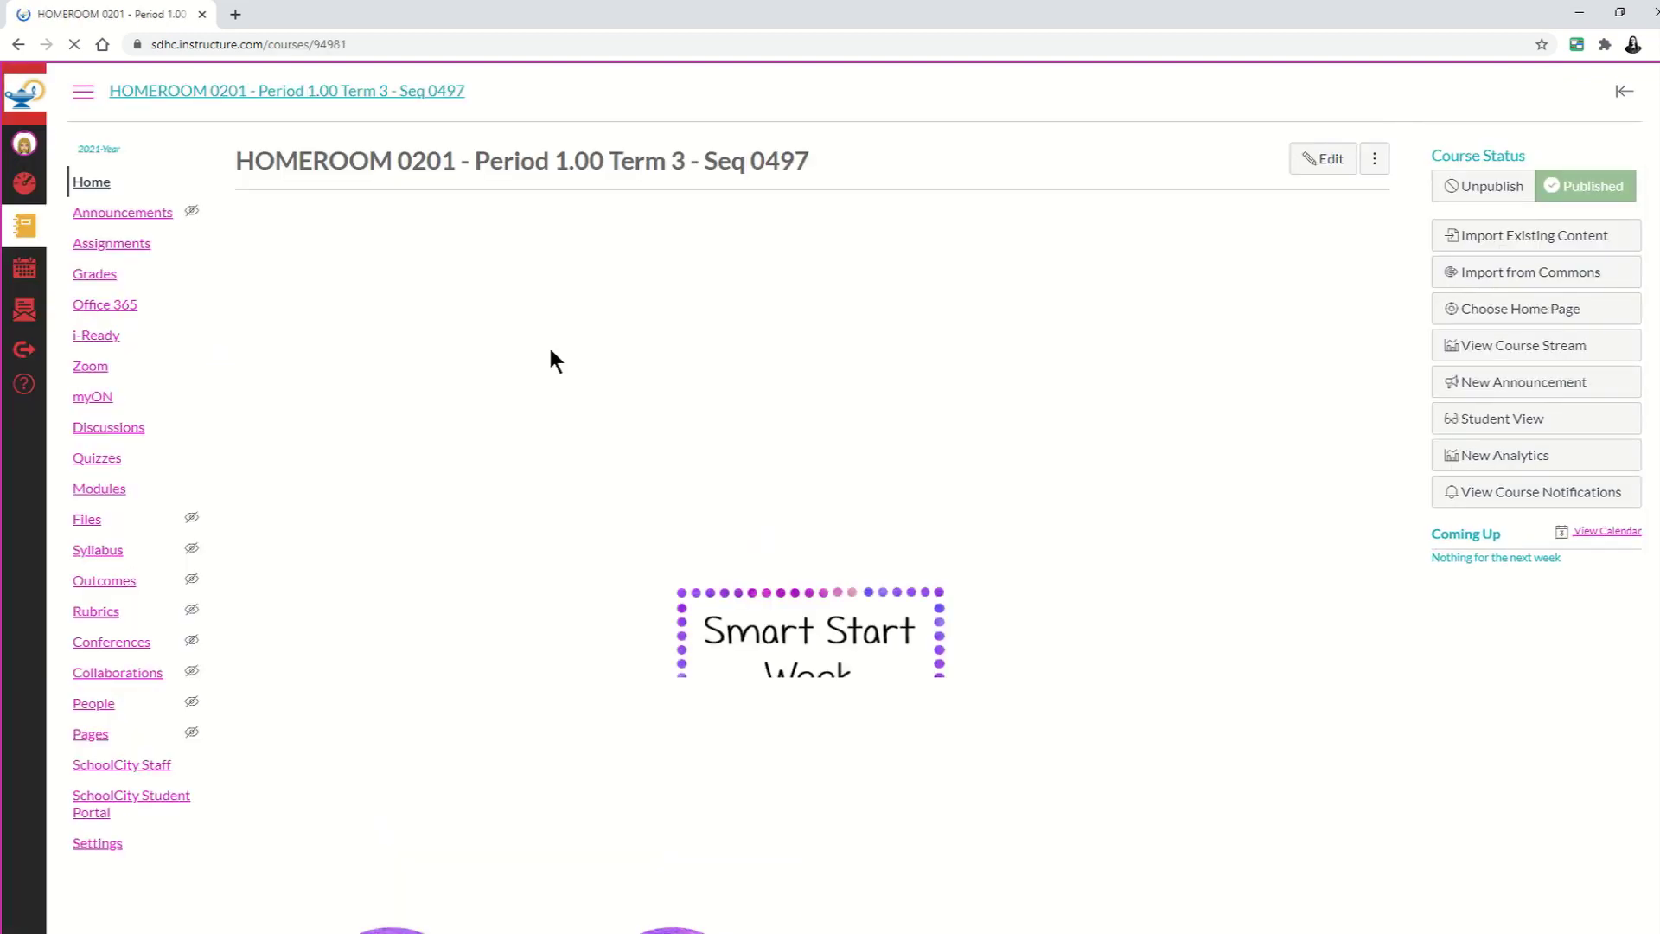
{"action": "scroll", "coordinate": [547, 363], "scroll_direction": "down", "scroll_amount": 3}
{"action": "scroll", "coordinate": [546, 376], "scroll_direction": "down", "scroll_amount": 1}
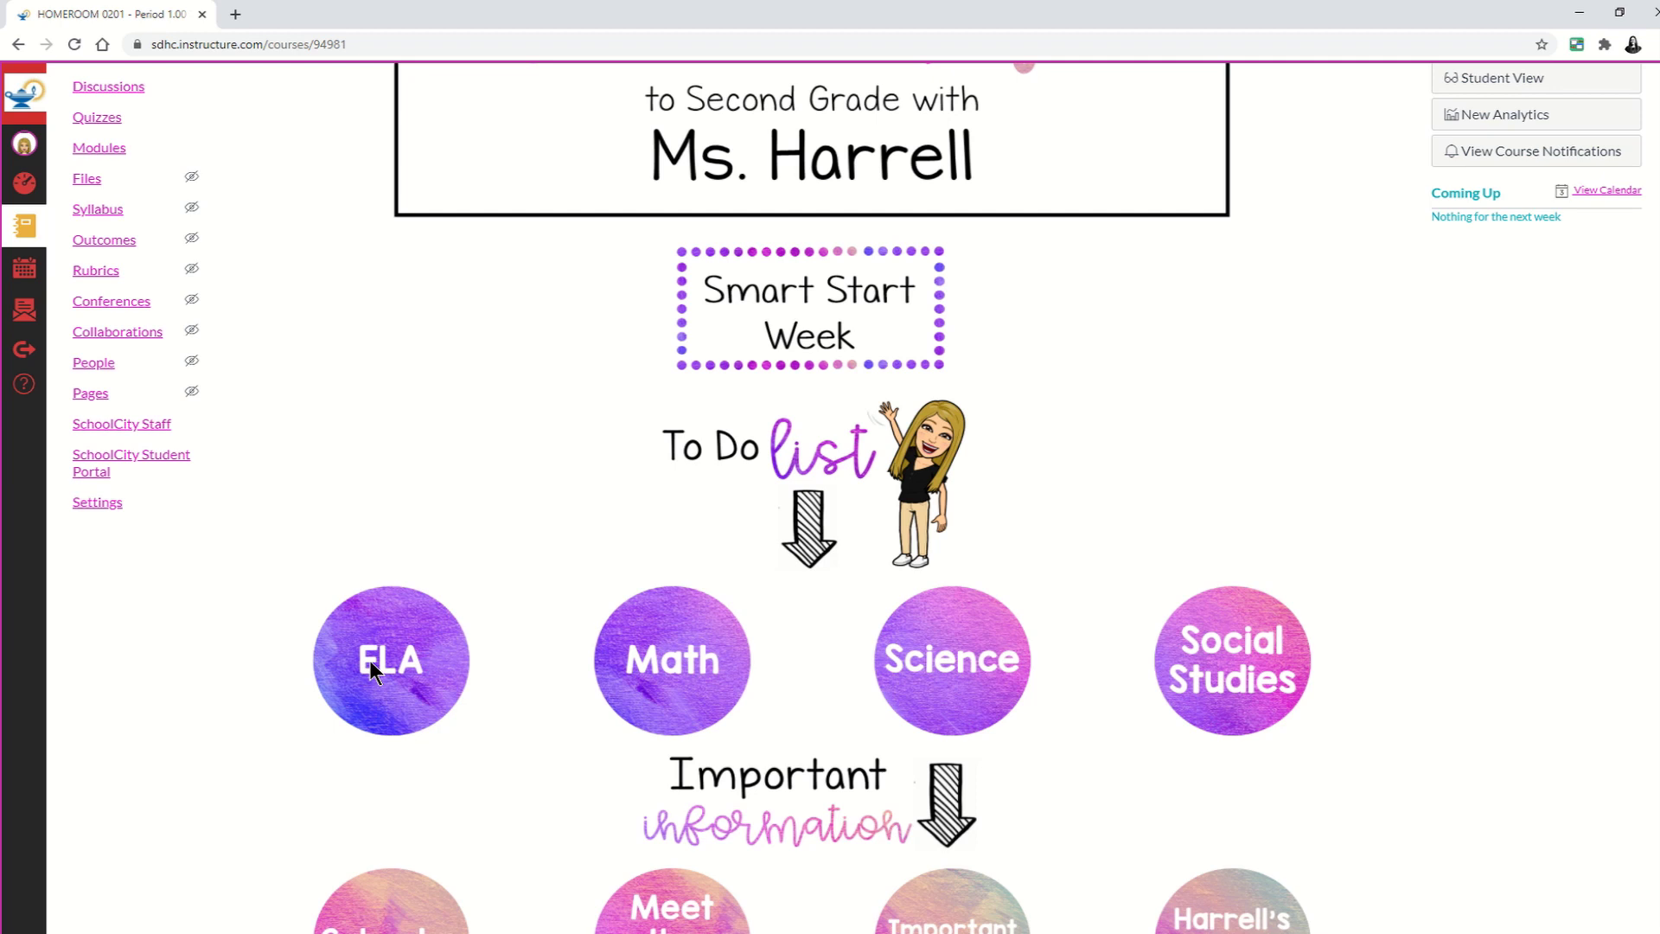
{"action": "left_click", "coordinate": [35, 193]}
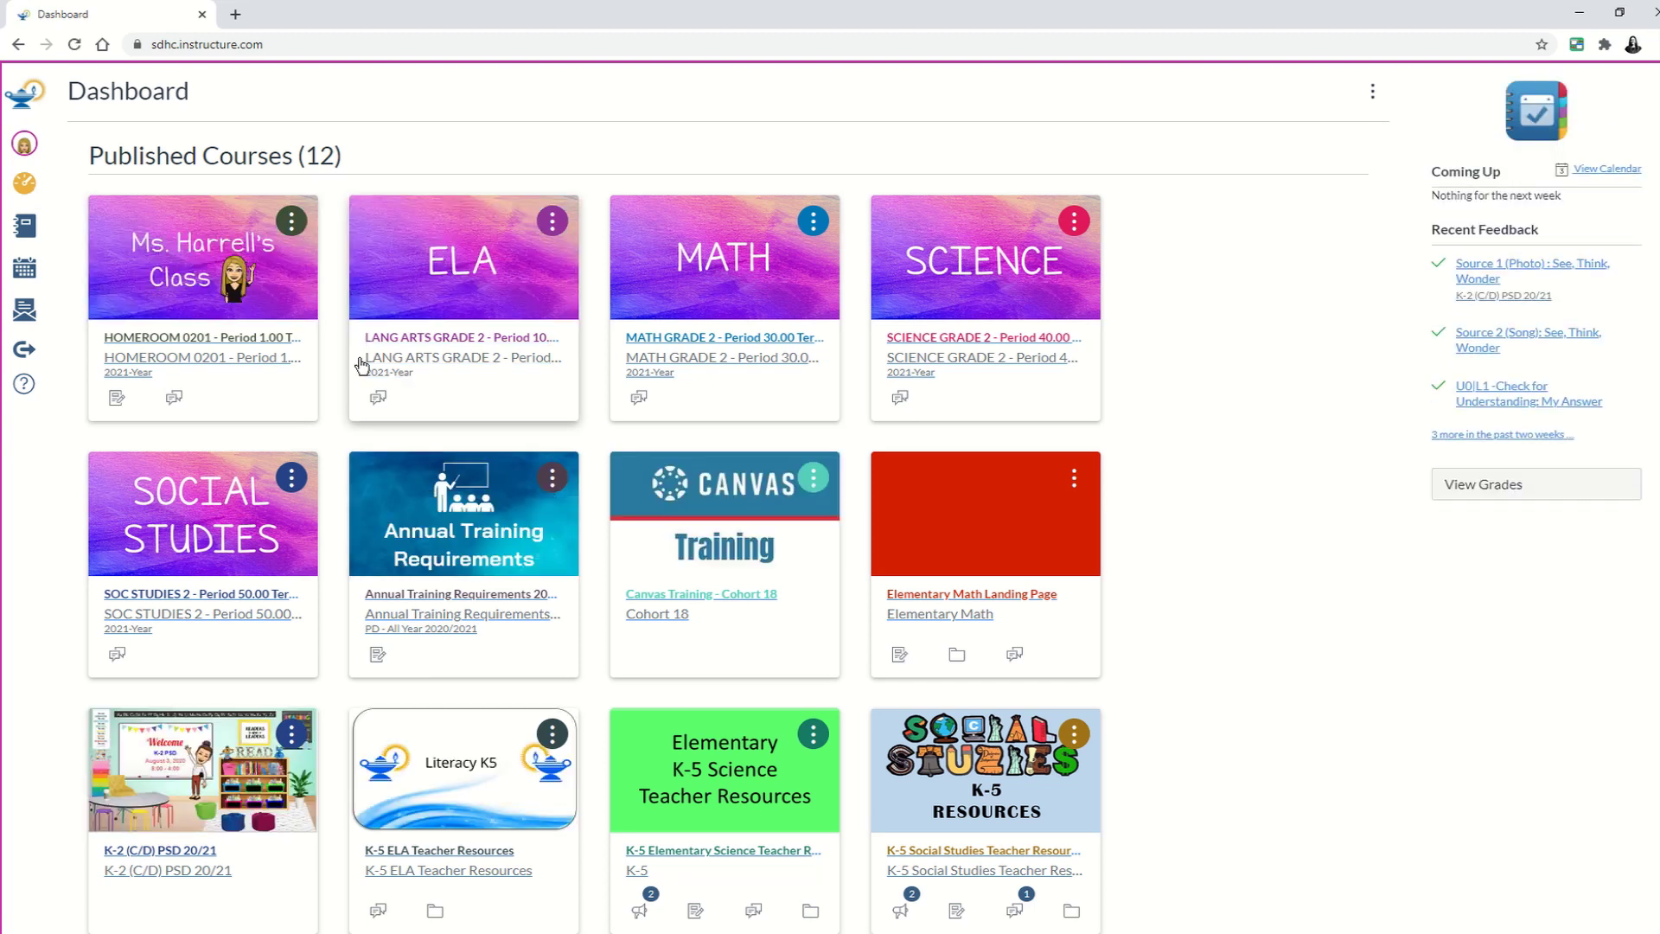
Open the LANG ARTS GRADE 2 course card in a new tab, view it, then return to the Dashboard tab
{"action": "right_click", "coordinate": [452, 339]}
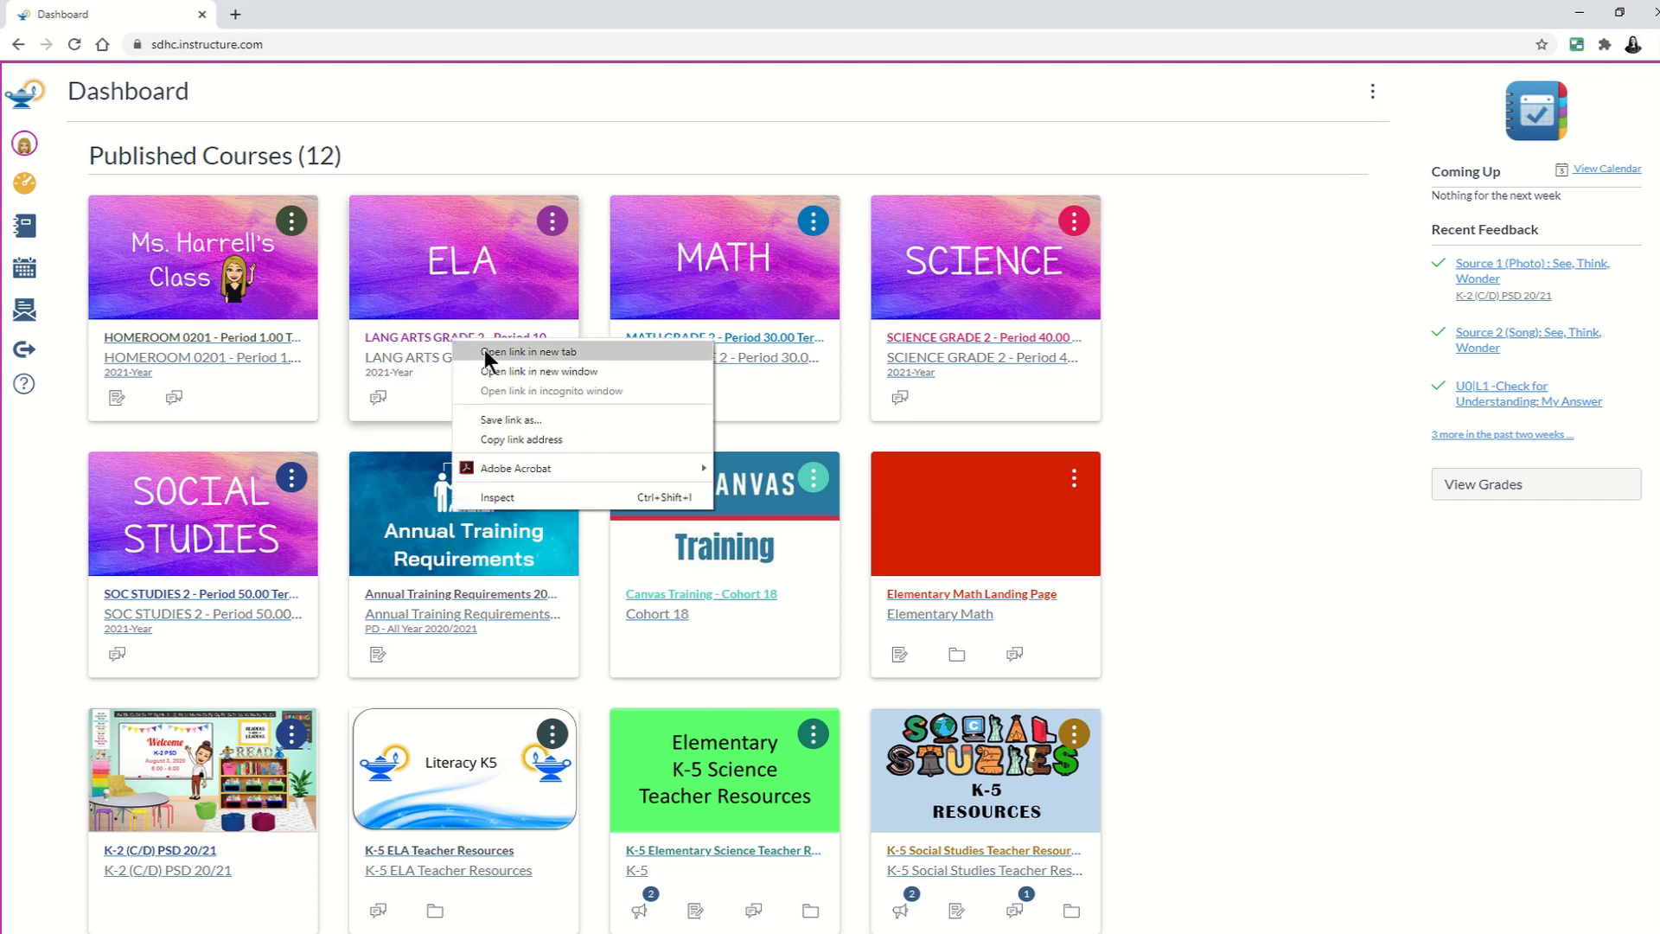
{"action": "left_click", "coordinate": [485, 354]}
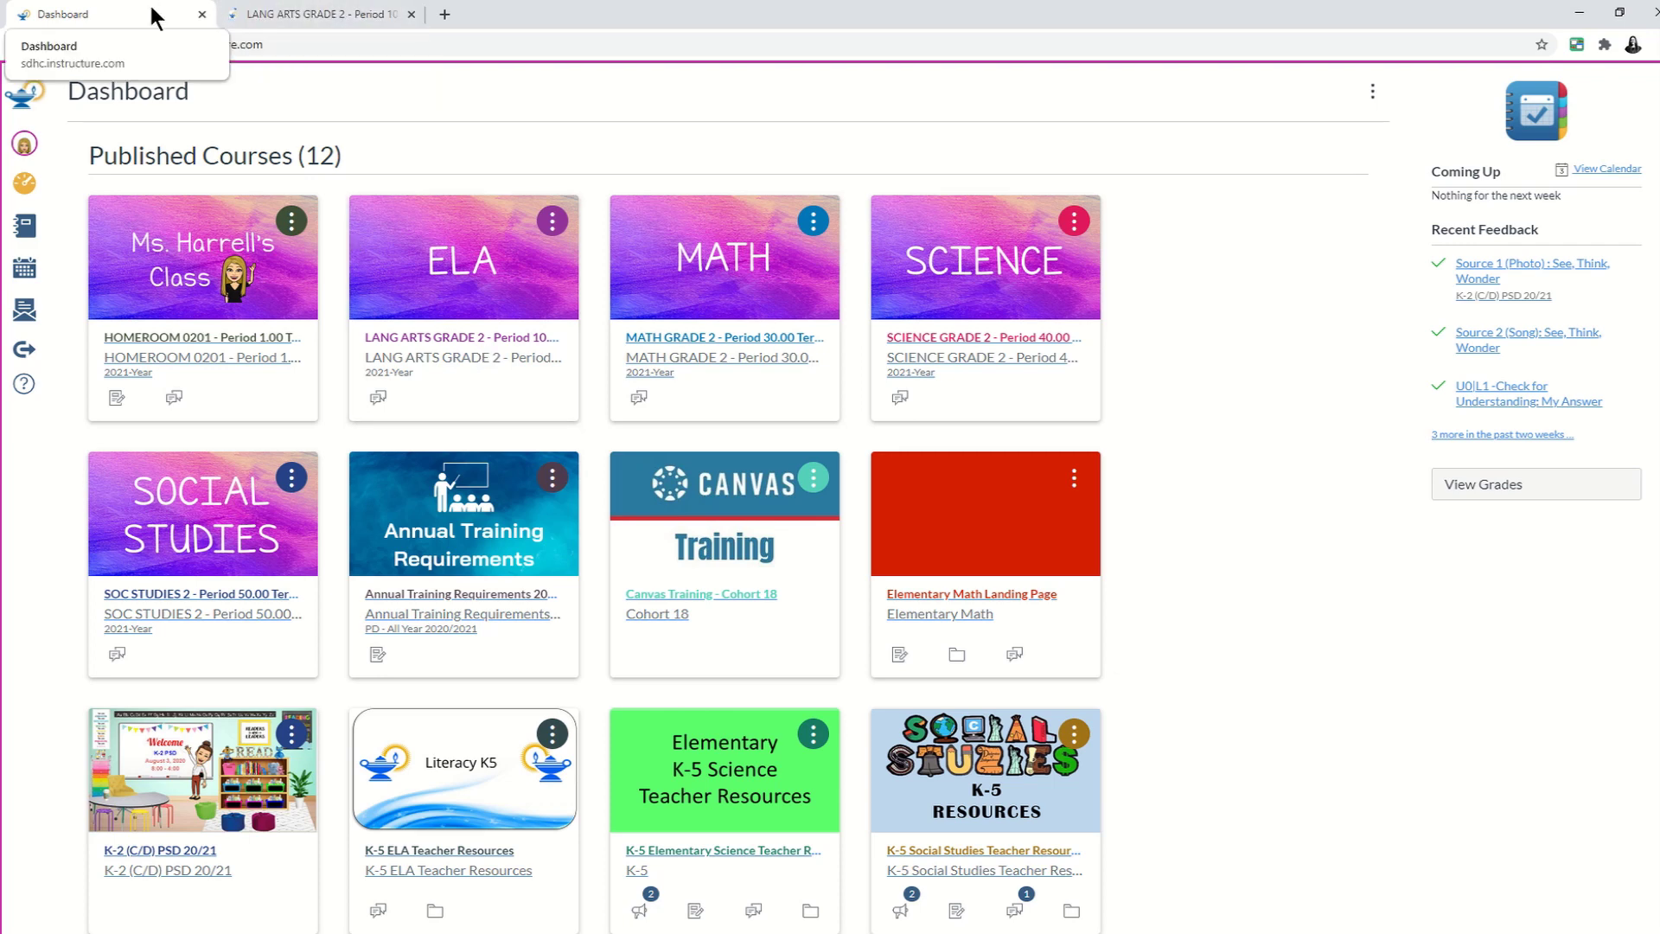
{"action": "left_click", "coordinate": [330, 15]}
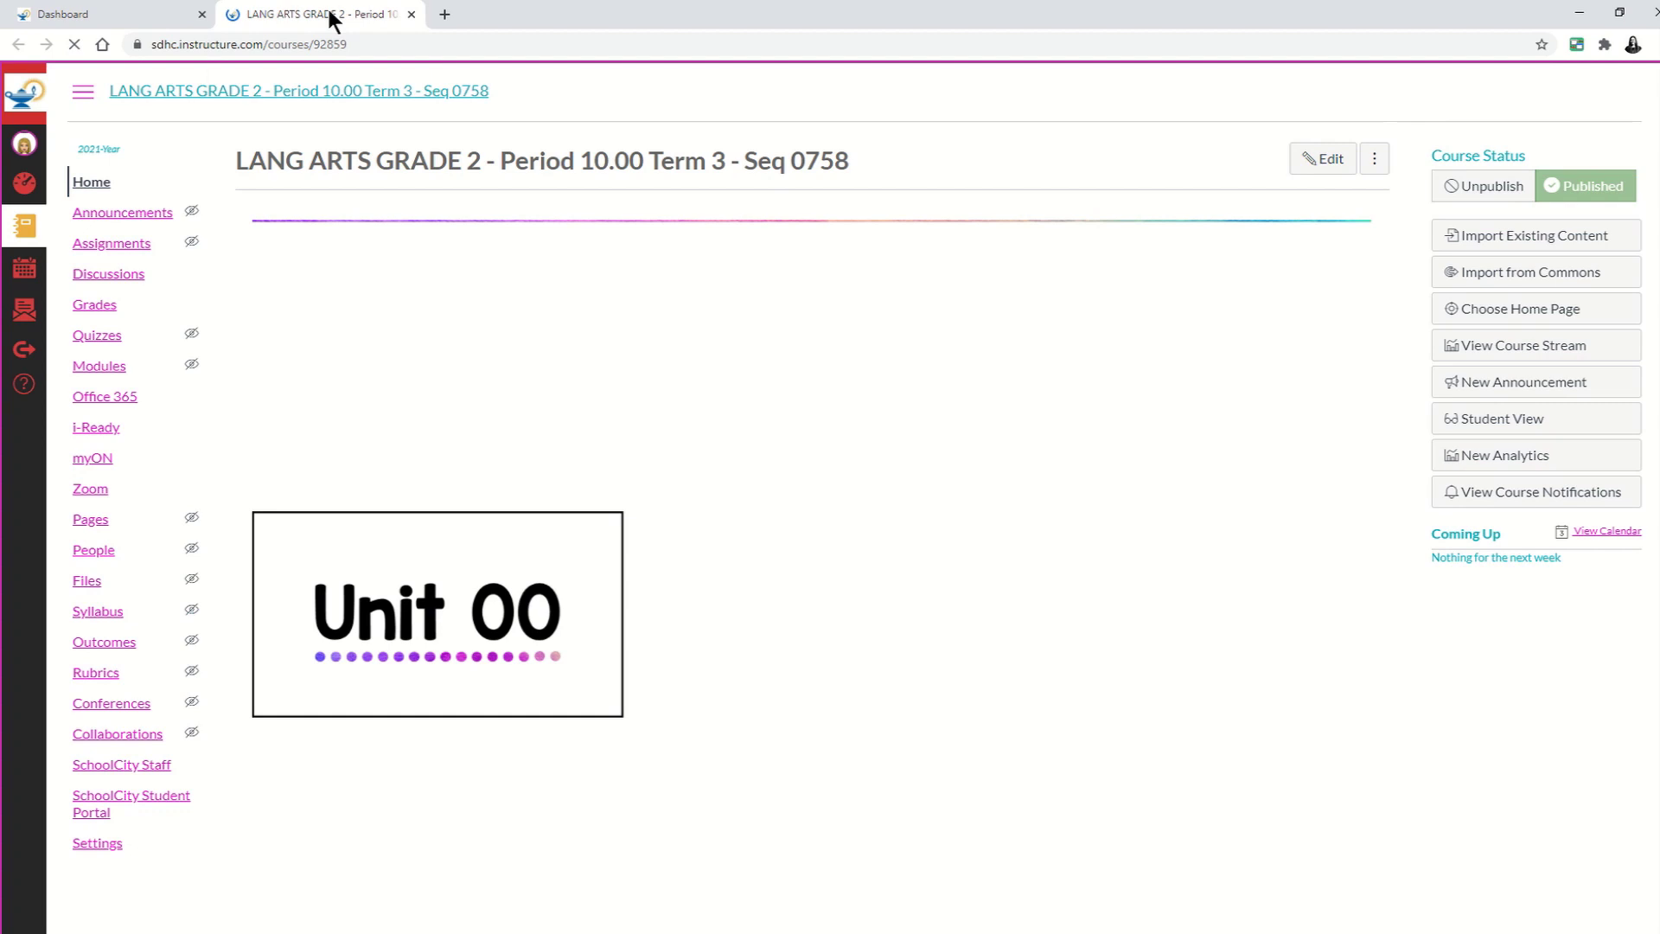
{"action": "left_click", "coordinate": [159, 17]}
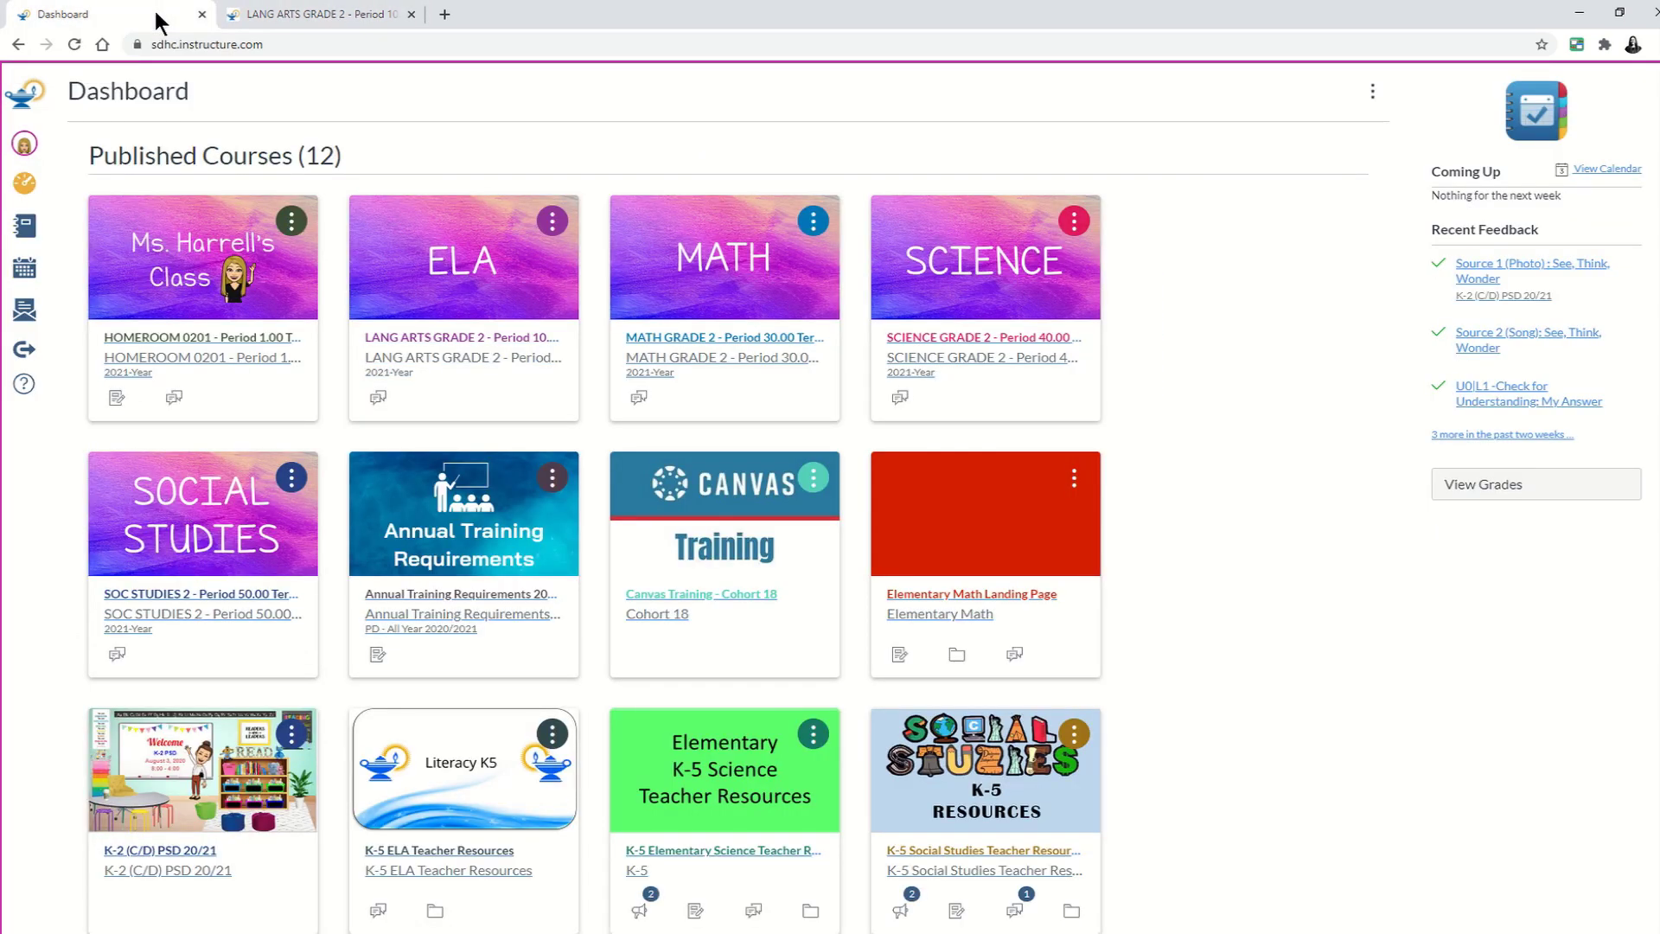
Open the HOMEROOM 0201 course and scroll through its welcome banner and subject circles
{"action": "left_click", "coordinate": [214, 364]}
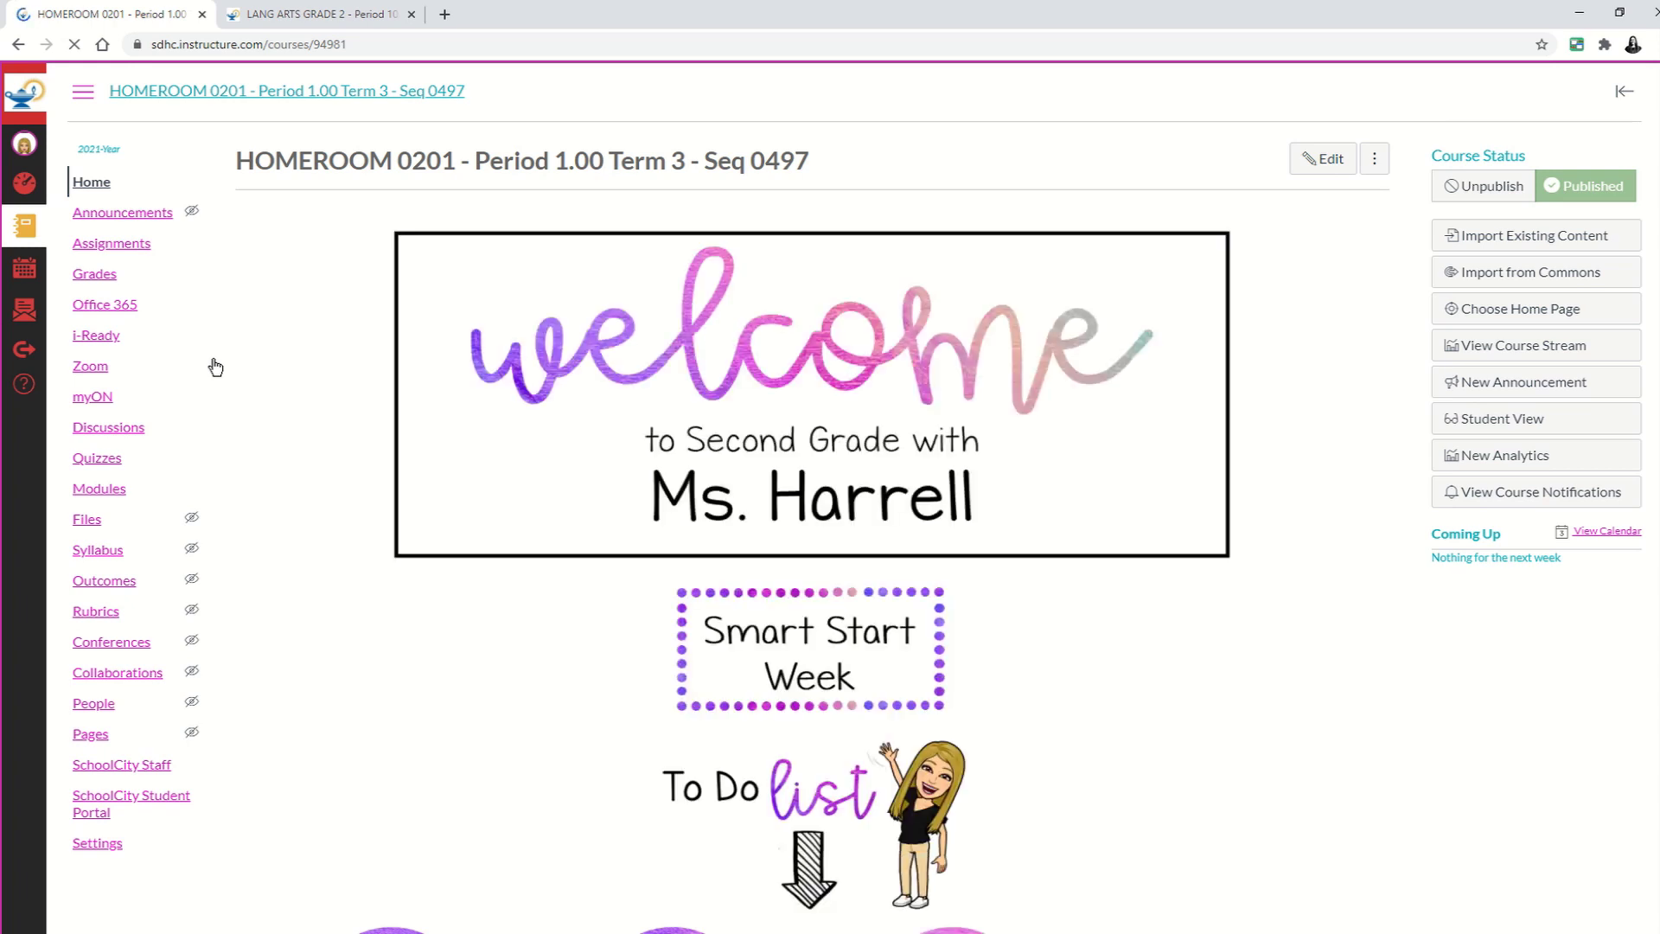
{"action": "scroll", "coordinate": [273, 324], "scroll_direction": "down", "scroll_amount": 4}
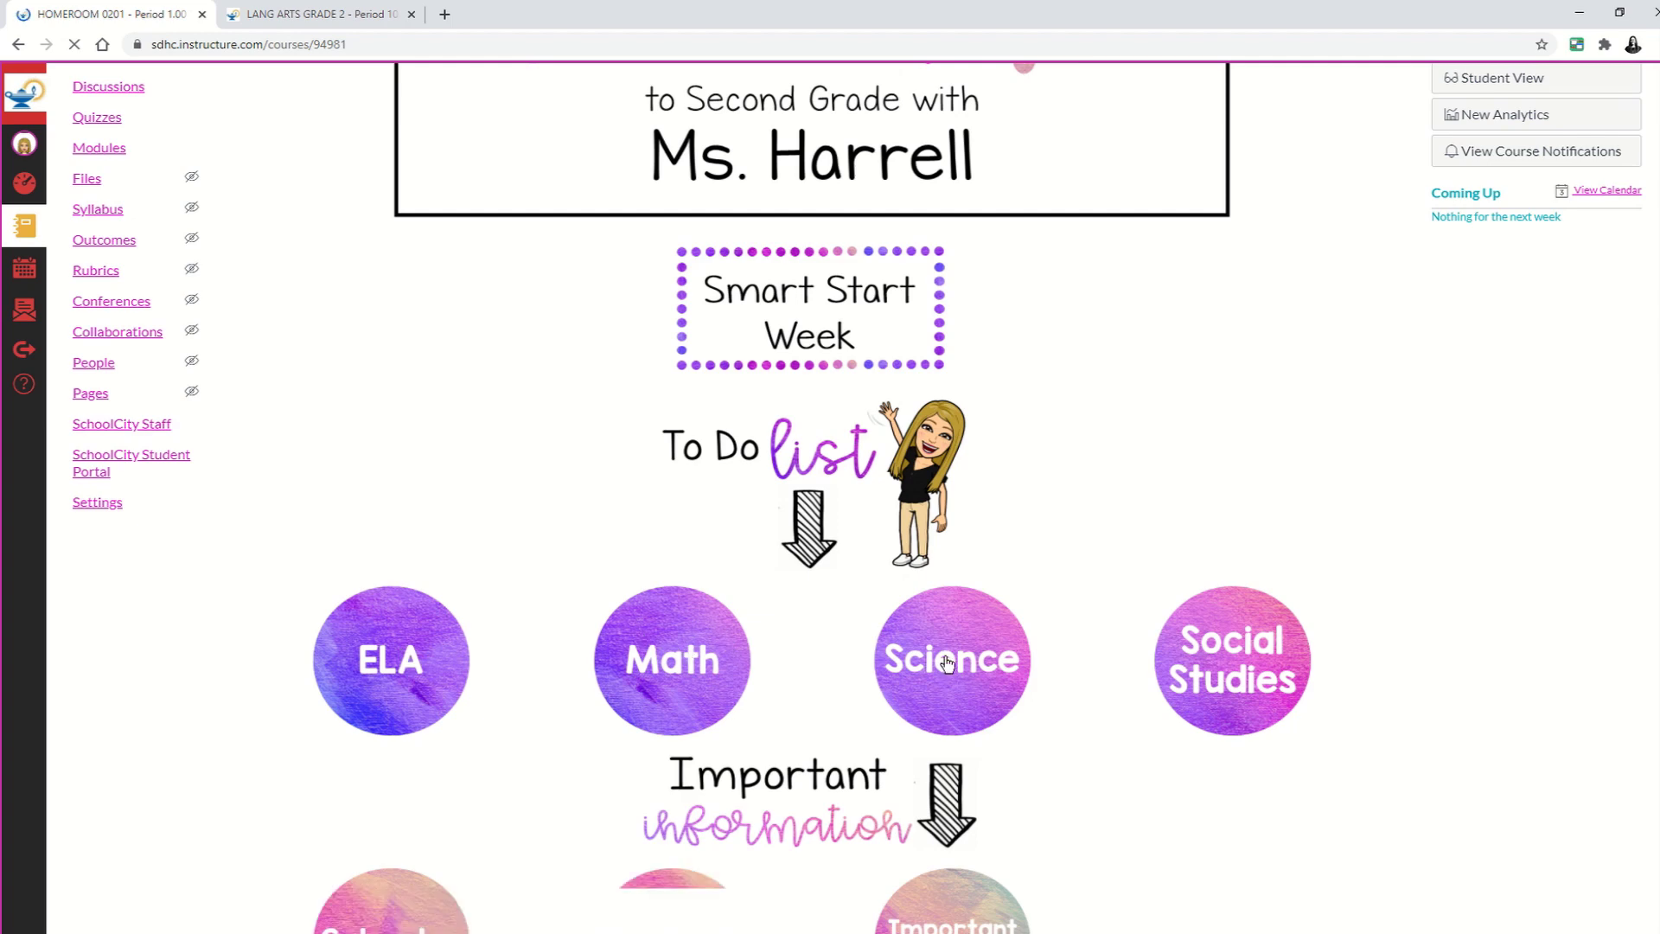
{"action": "scroll", "coordinate": [1193, 678], "scroll_direction": "up", "scroll_amount": 1}
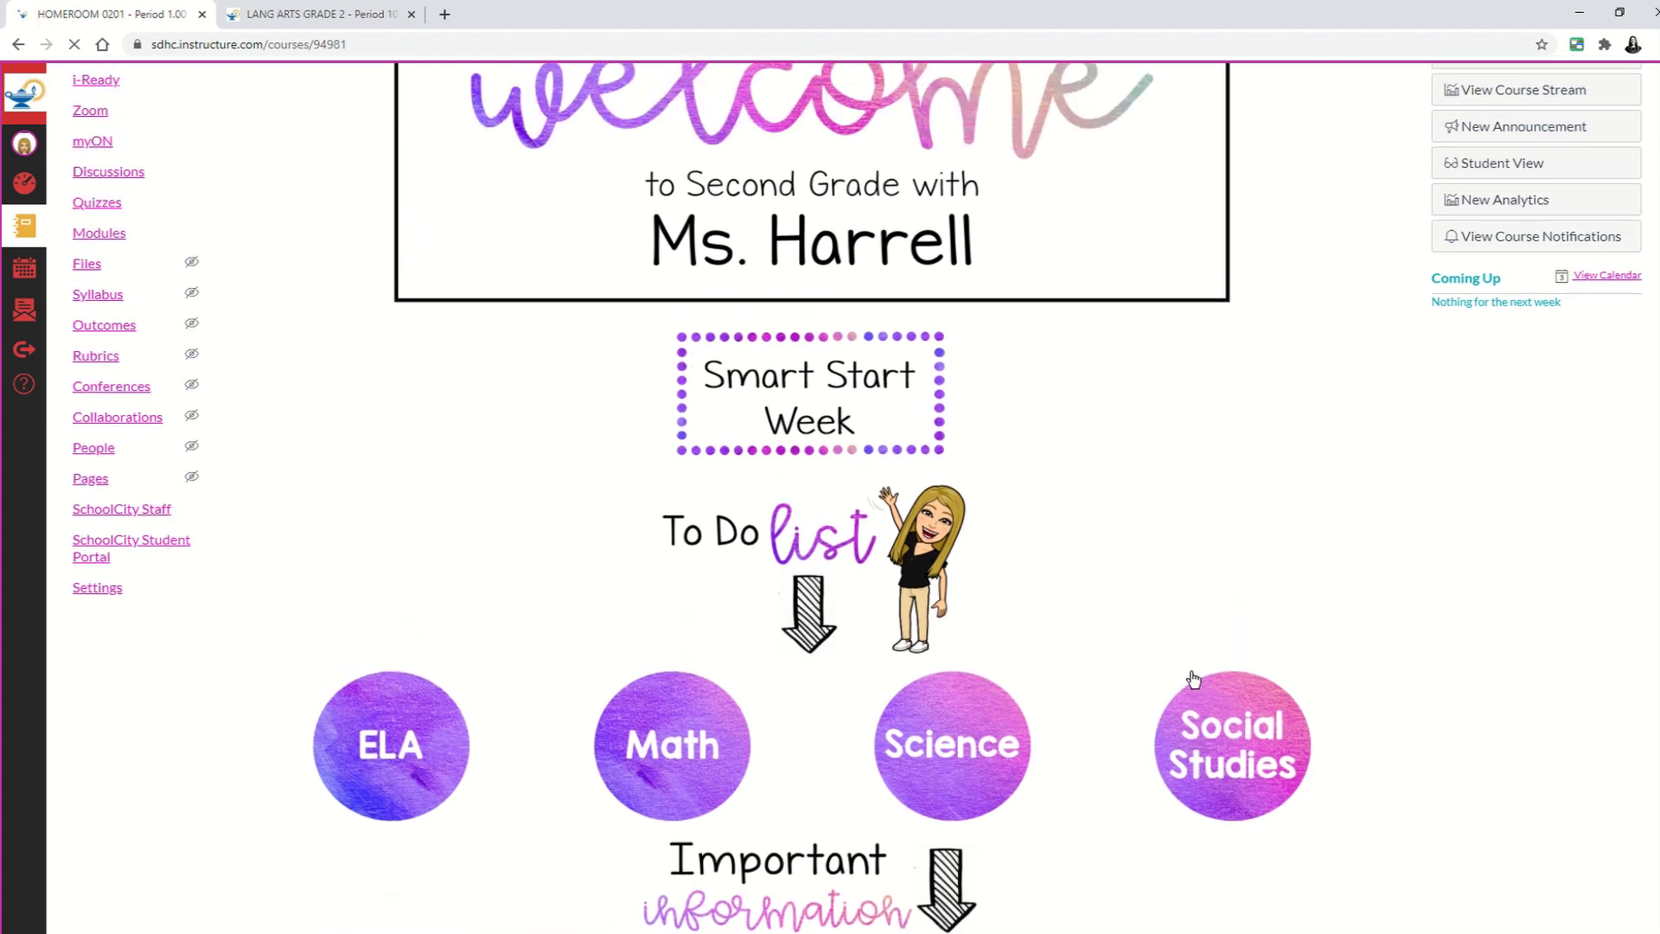
{"action": "scroll", "coordinate": [1193, 678], "scroll_direction": "up", "scroll_amount": 3}
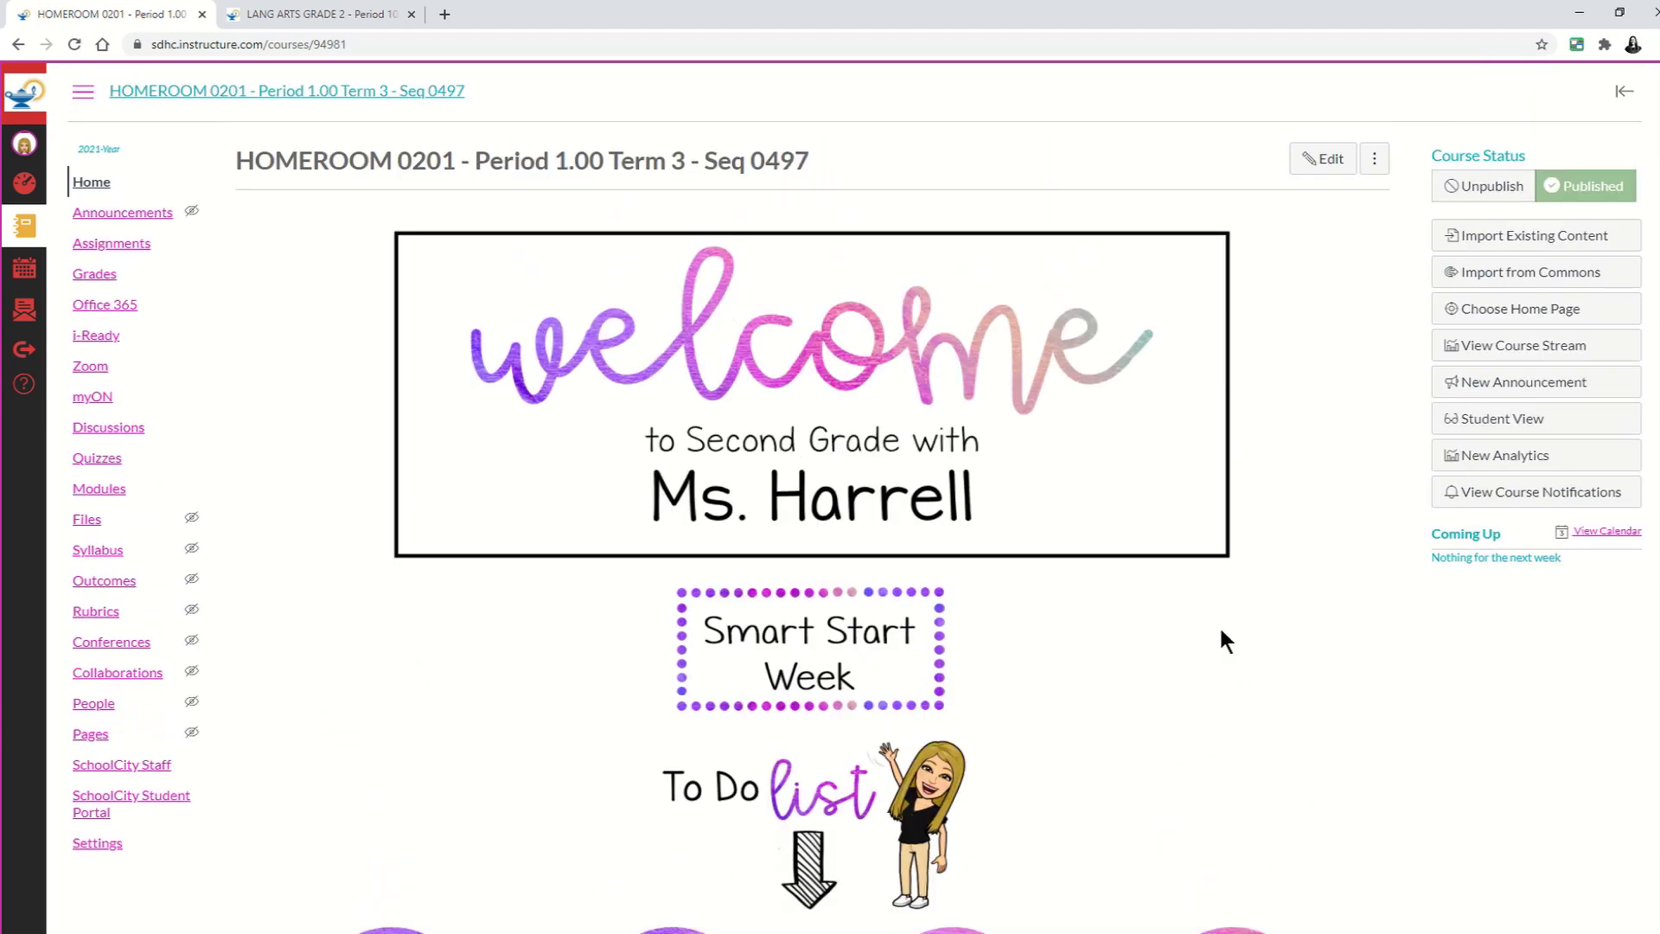
Edit the HOMEROOM 0201 front page, enlarge the editor, select the ELA circle, and show the link options
{"action": "left_click", "coordinate": [1320, 158]}
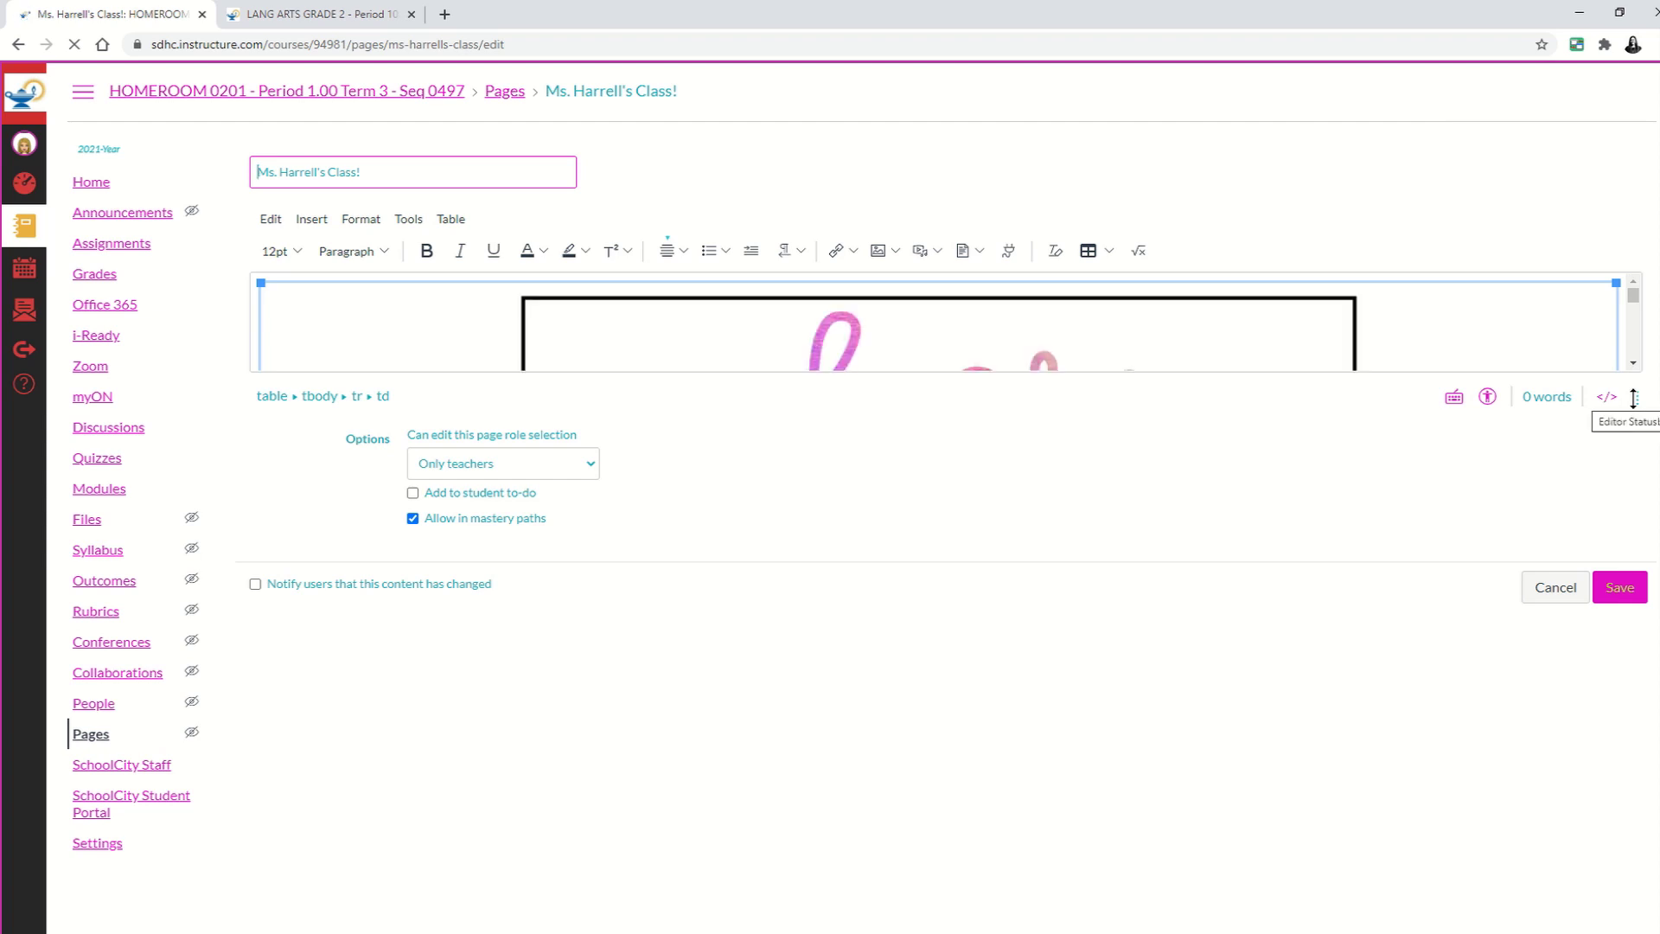
{"action": "left_click_drag", "start_coordinate": [1637, 400], "coordinate": [1619, 702]}
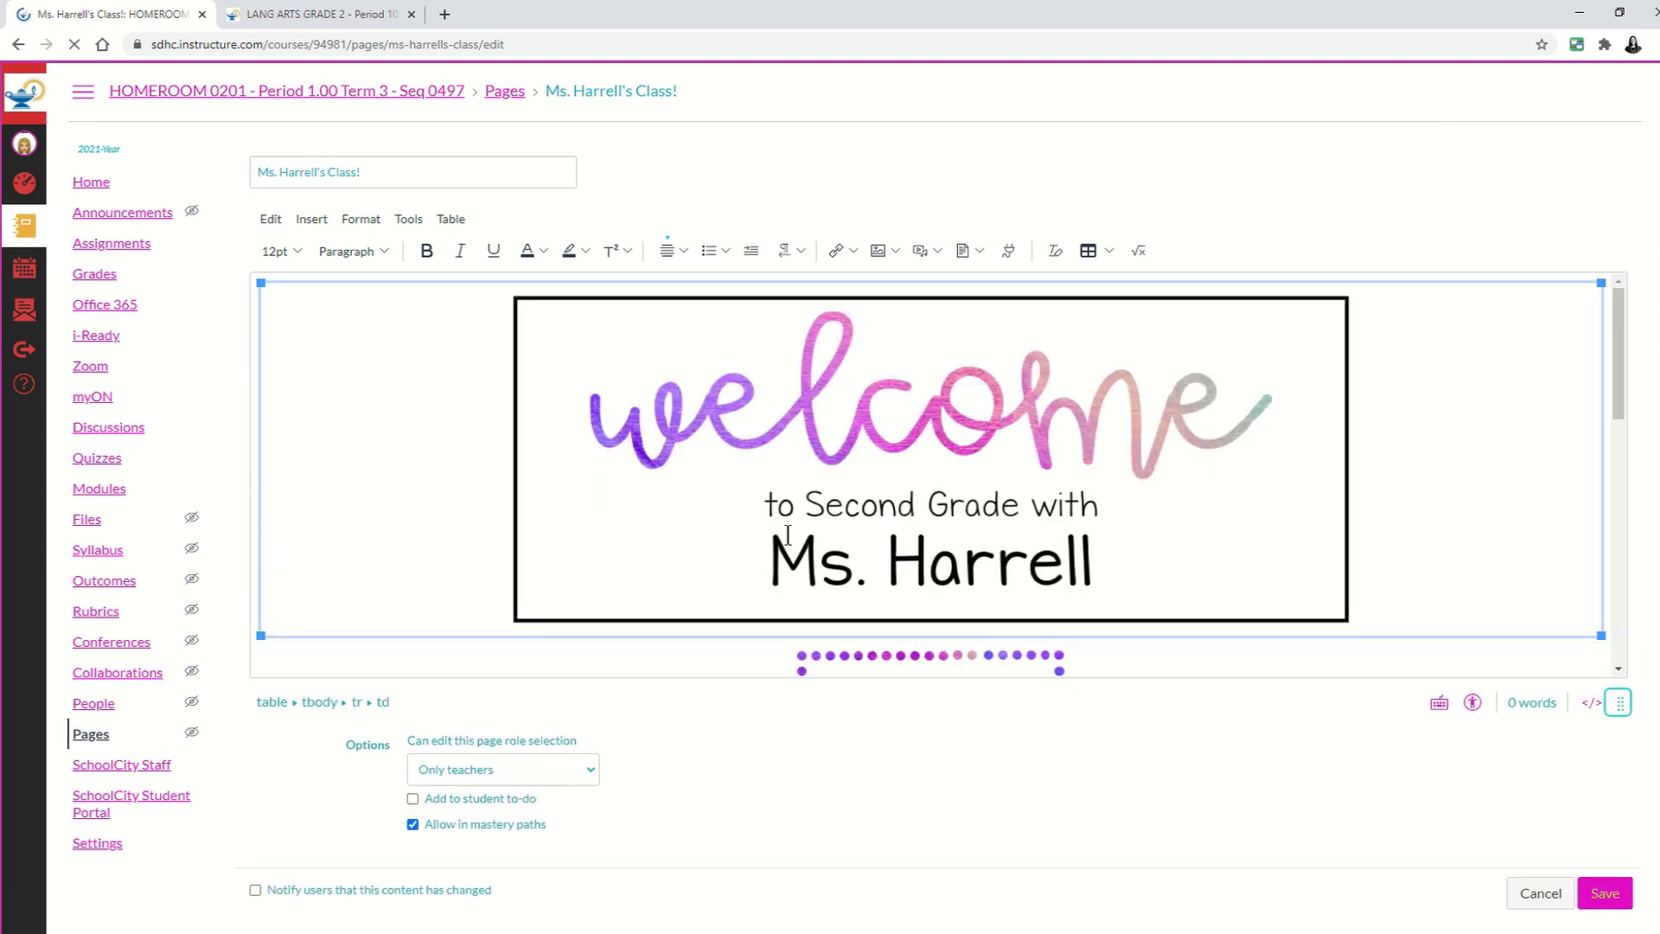
{"action": "scroll", "coordinate": [695, 497], "scroll_direction": "down", "scroll_amount": 3}
{"action": "scroll", "coordinate": [695, 497], "scroll_direction": "down", "scroll_amount": 4}
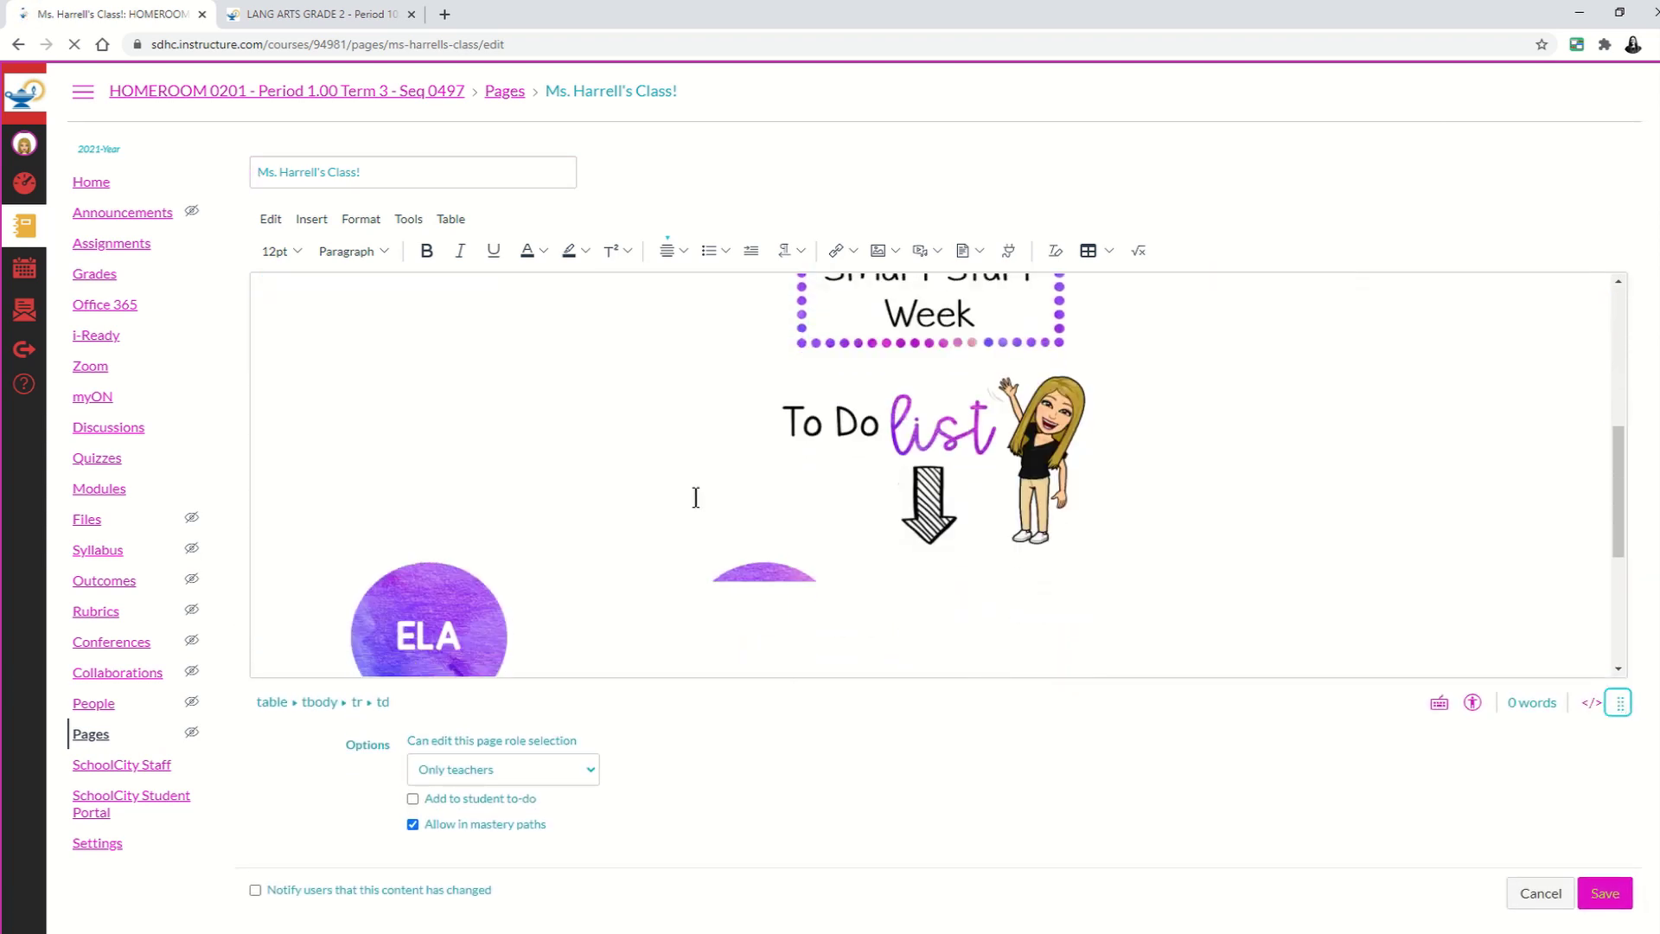
{"action": "scroll", "coordinate": [600, 477], "scroll_direction": "down", "scroll_amount": 1}
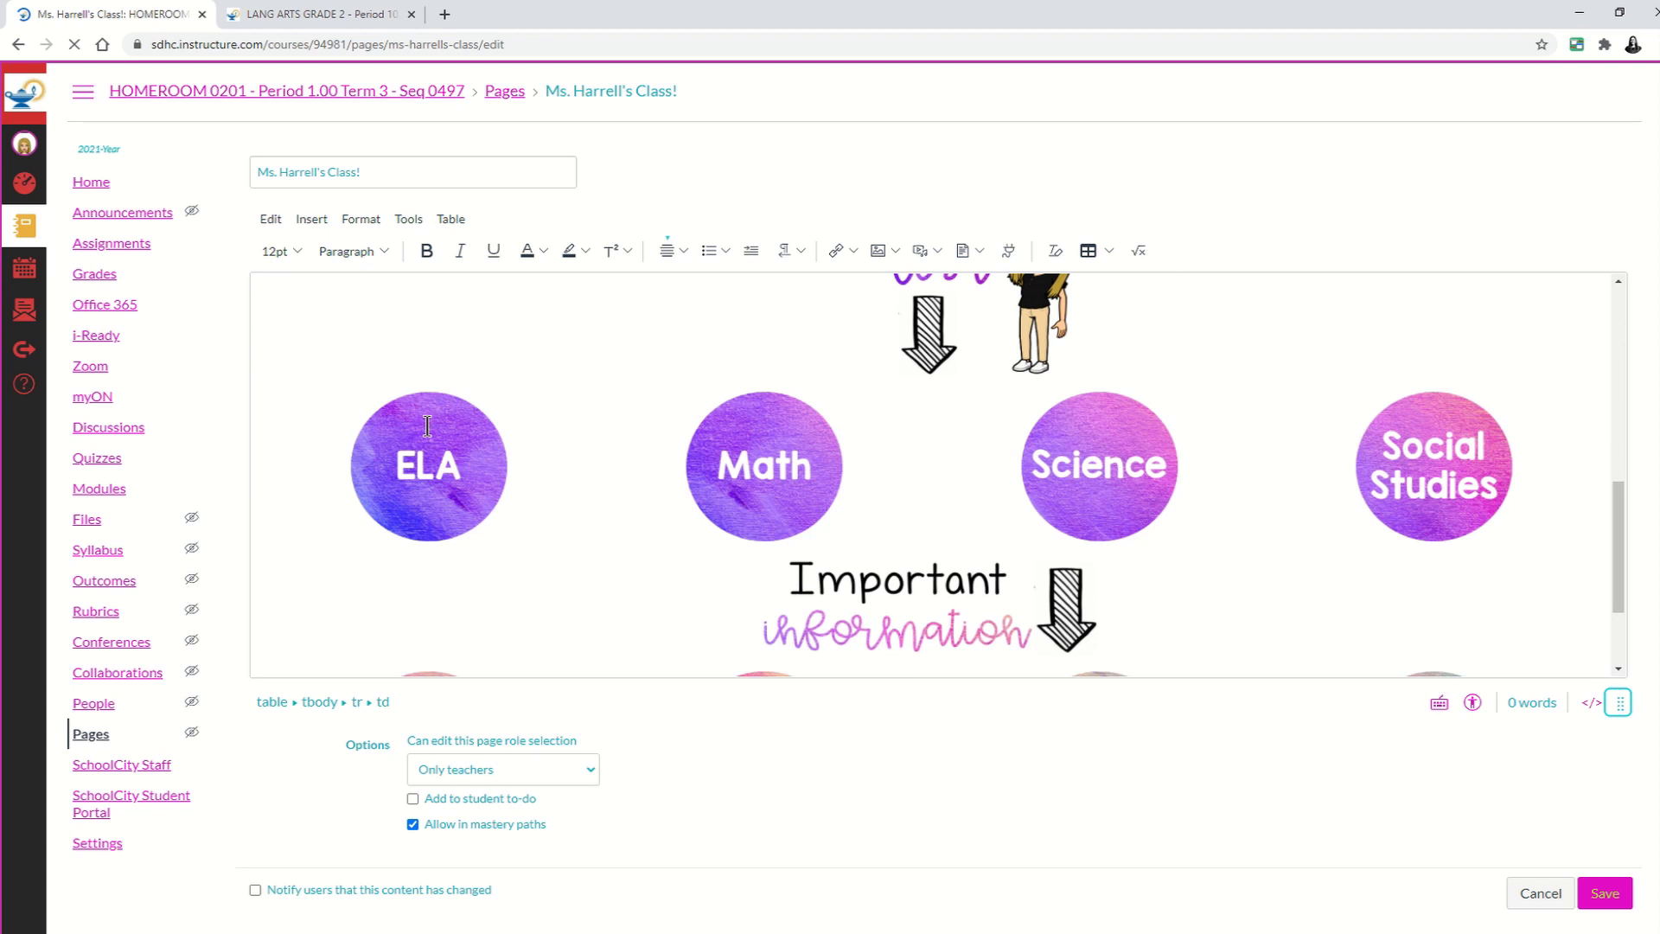
{"action": "left_click", "coordinate": [441, 468]}
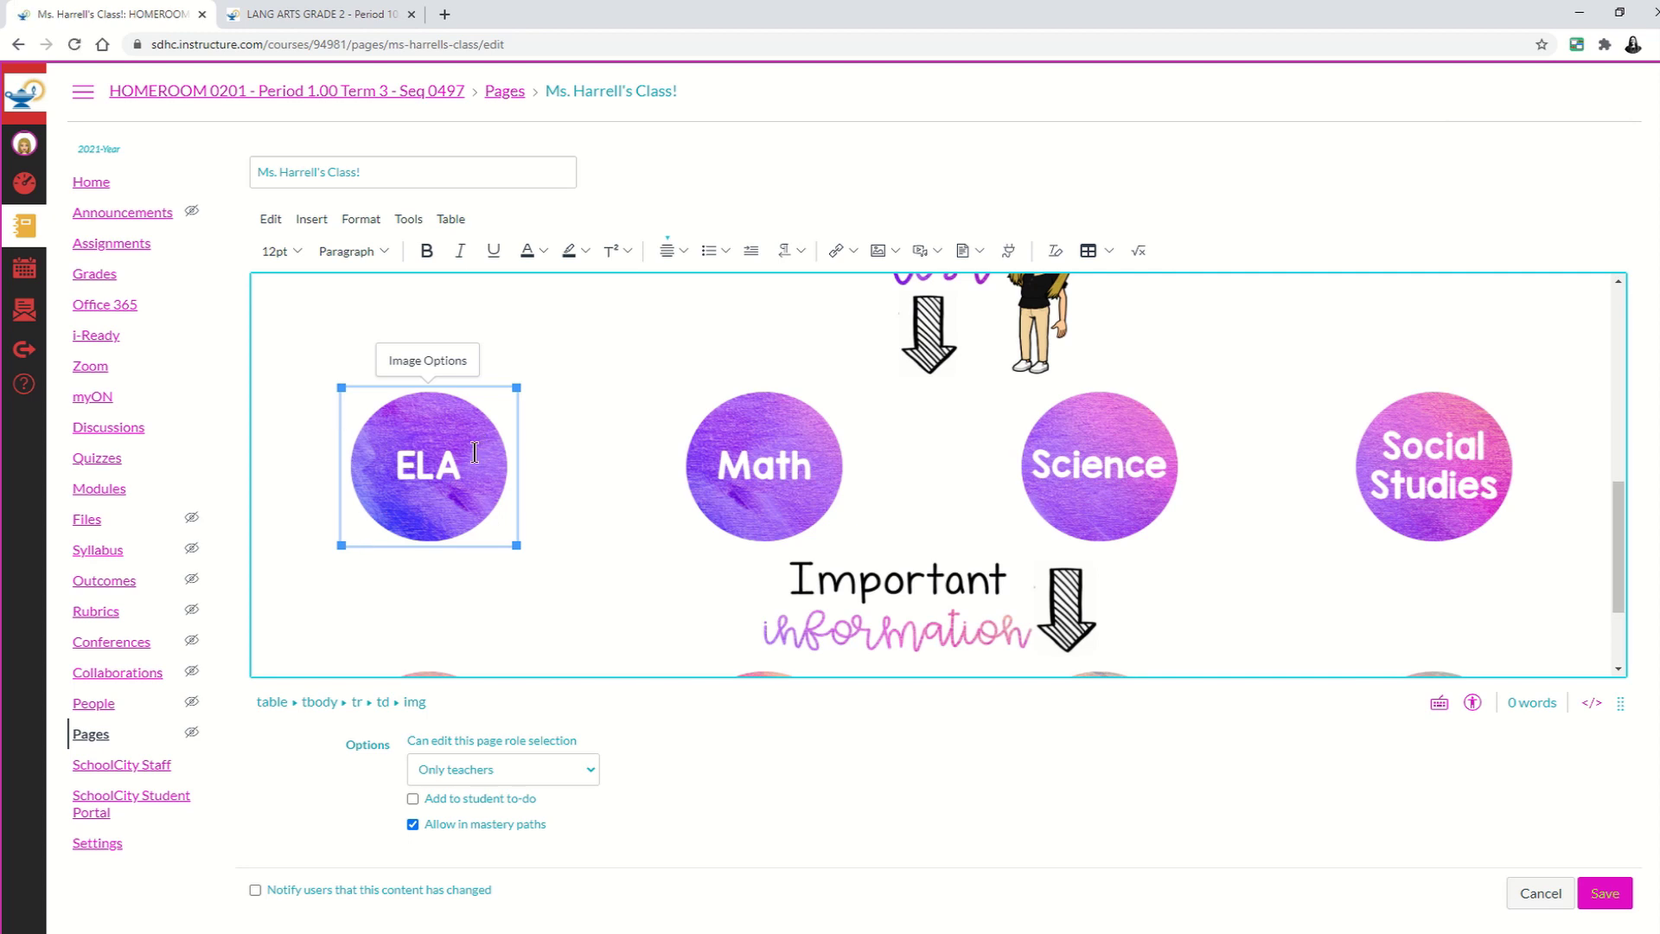
{"action": "left_click", "coordinate": [854, 251]}
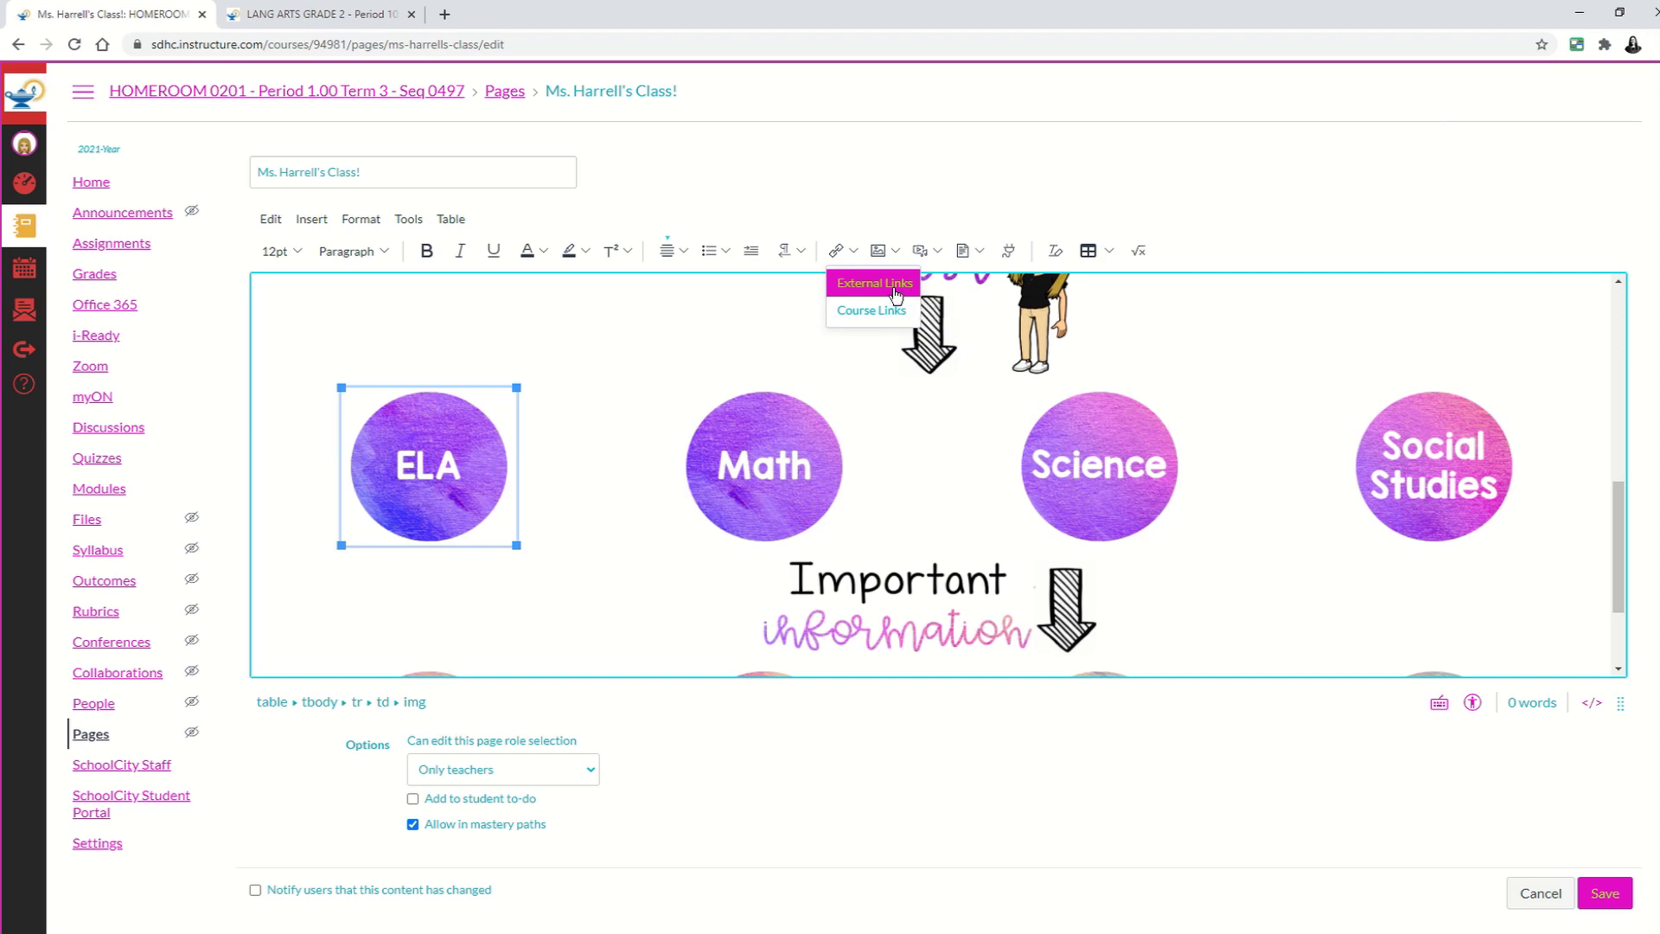
Choose External Links and copy the LANG ARTS GRADE 2 course URL from its tab
{"action": "left_click", "coordinate": [896, 292]}
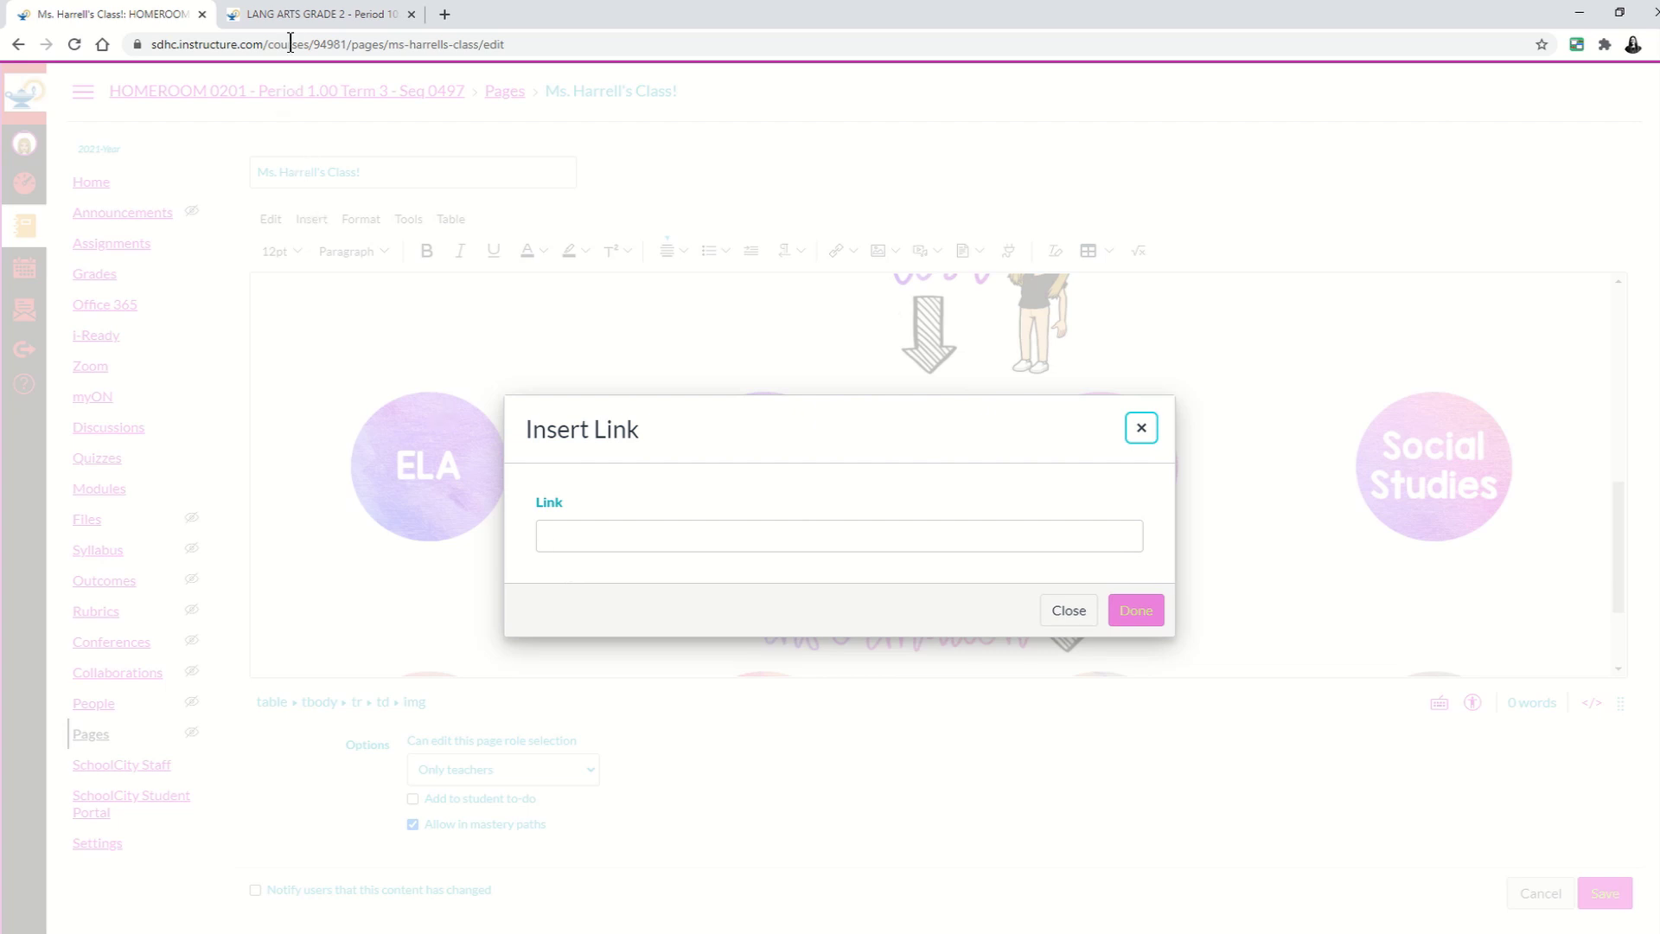
{"action": "left_click", "coordinate": [342, 19]}
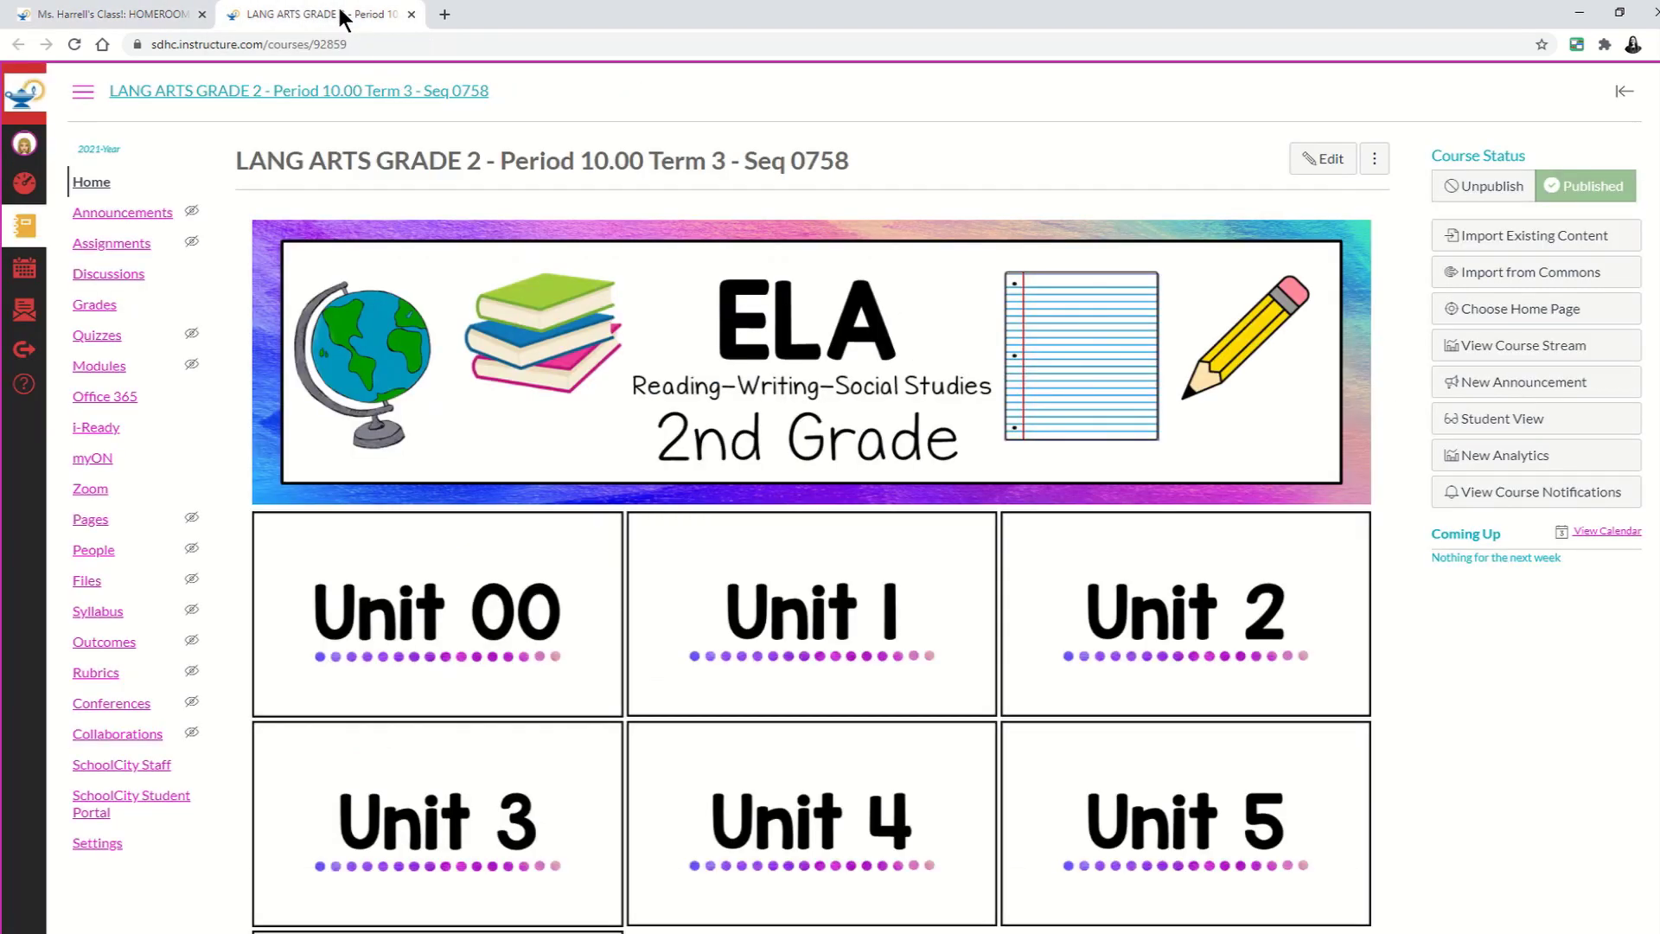
{"action": "left_click", "coordinate": [332, 45]}
{"action": "key", "text": "ctrl+c"}
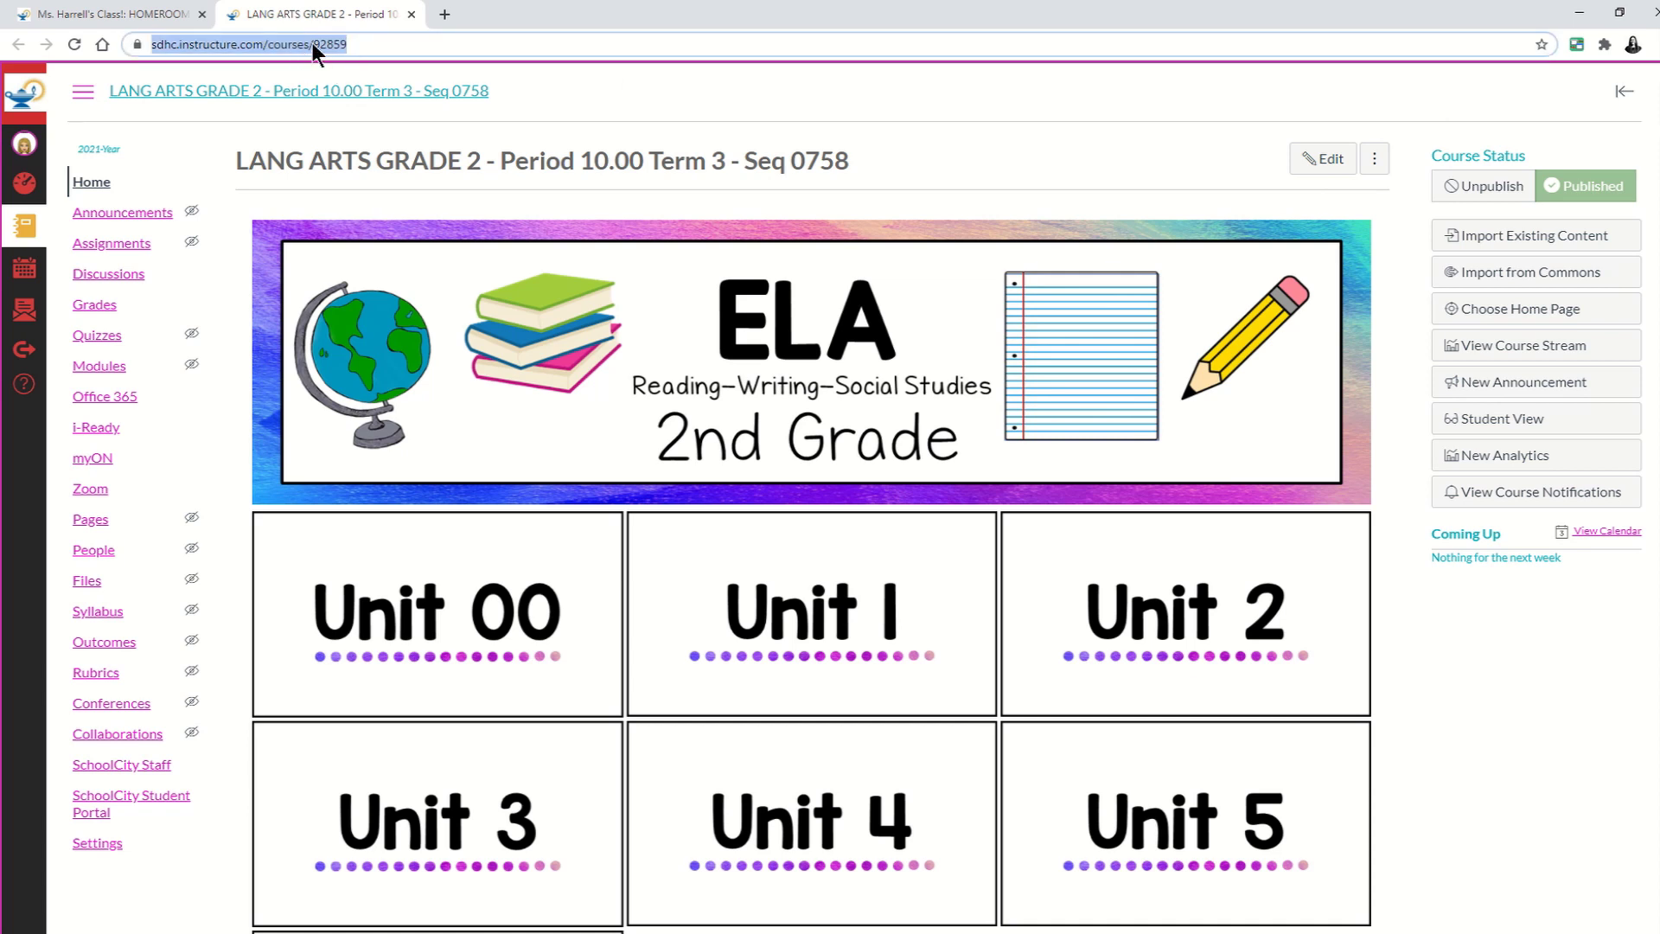
{"action": "right_click", "coordinate": [313, 44]}
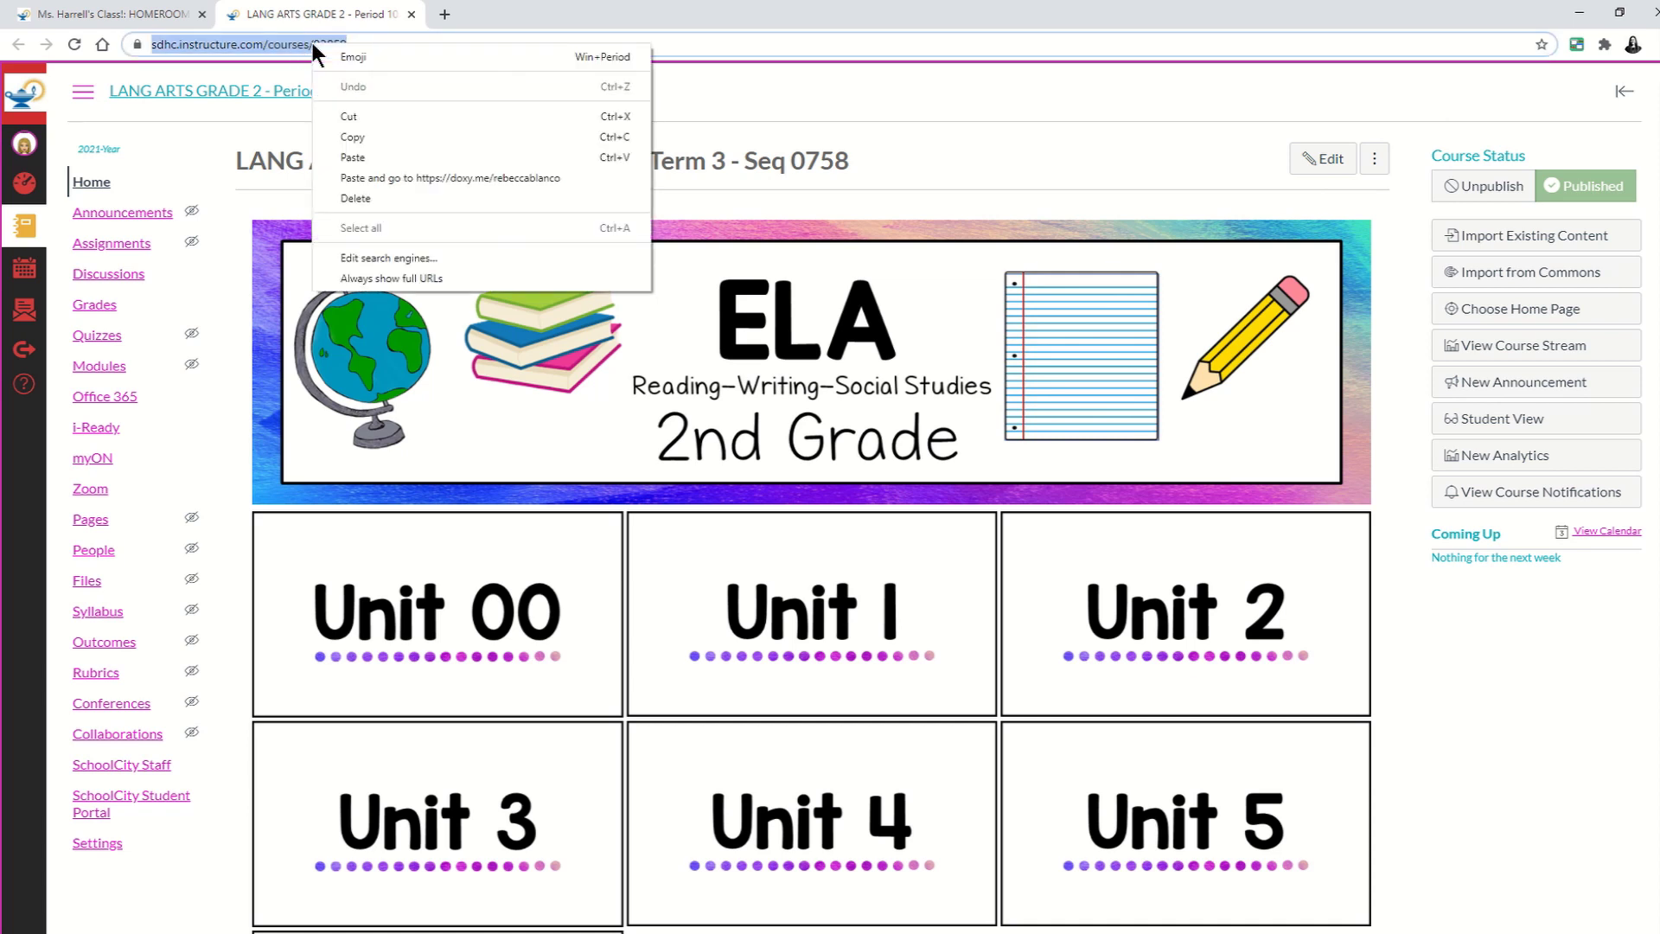
{"action": "left_click", "coordinate": [363, 139]}
Paste the courses/92859 address into the ELA image's Link field and confirm
{"action": "left_click", "coordinate": [144, 14]}
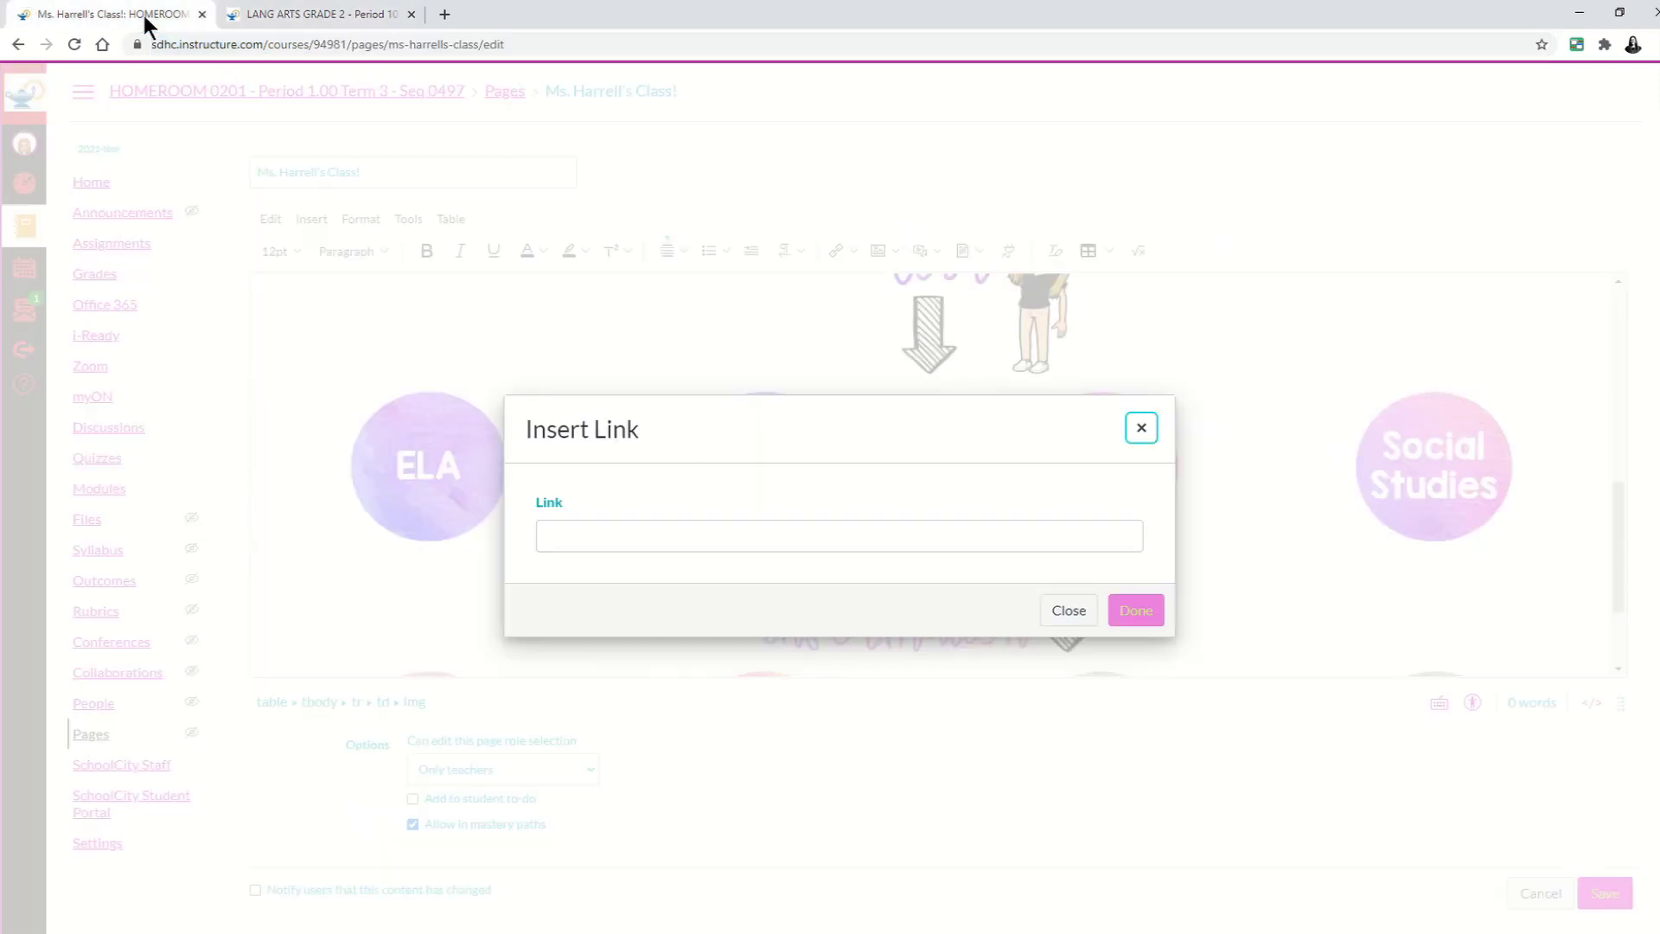
{"action": "left_click", "coordinate": [609, 535]}
{"action": "right_click", "coordinate": [609, 535]}
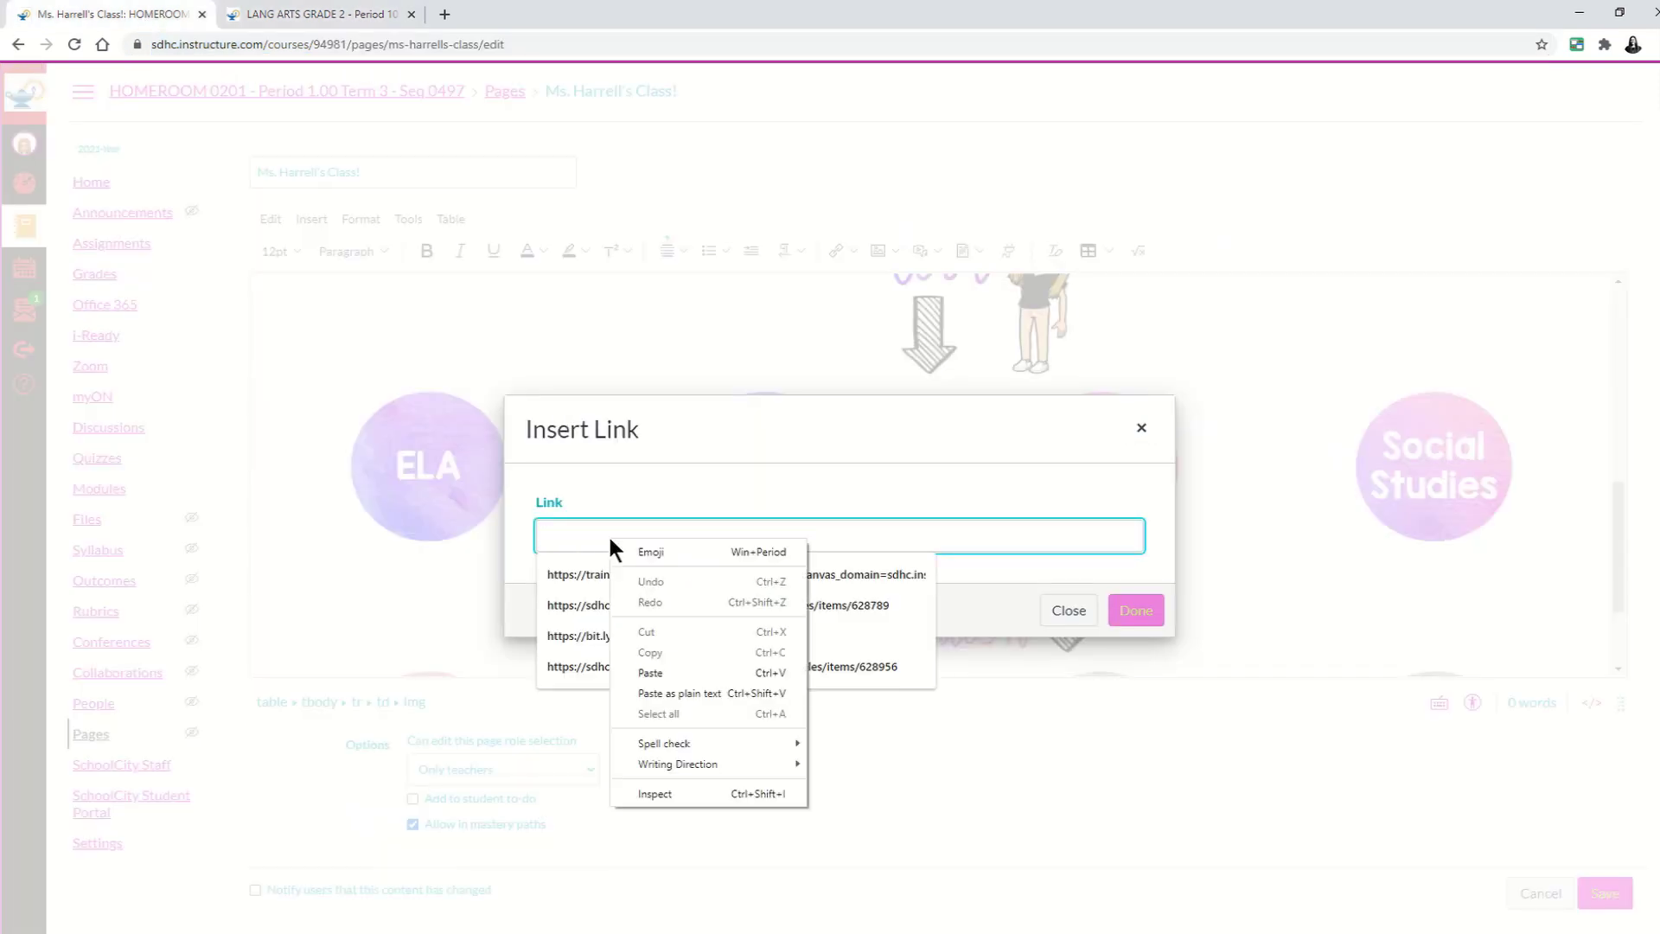
{"action": "left_click", "coordinate": [672, 672]}
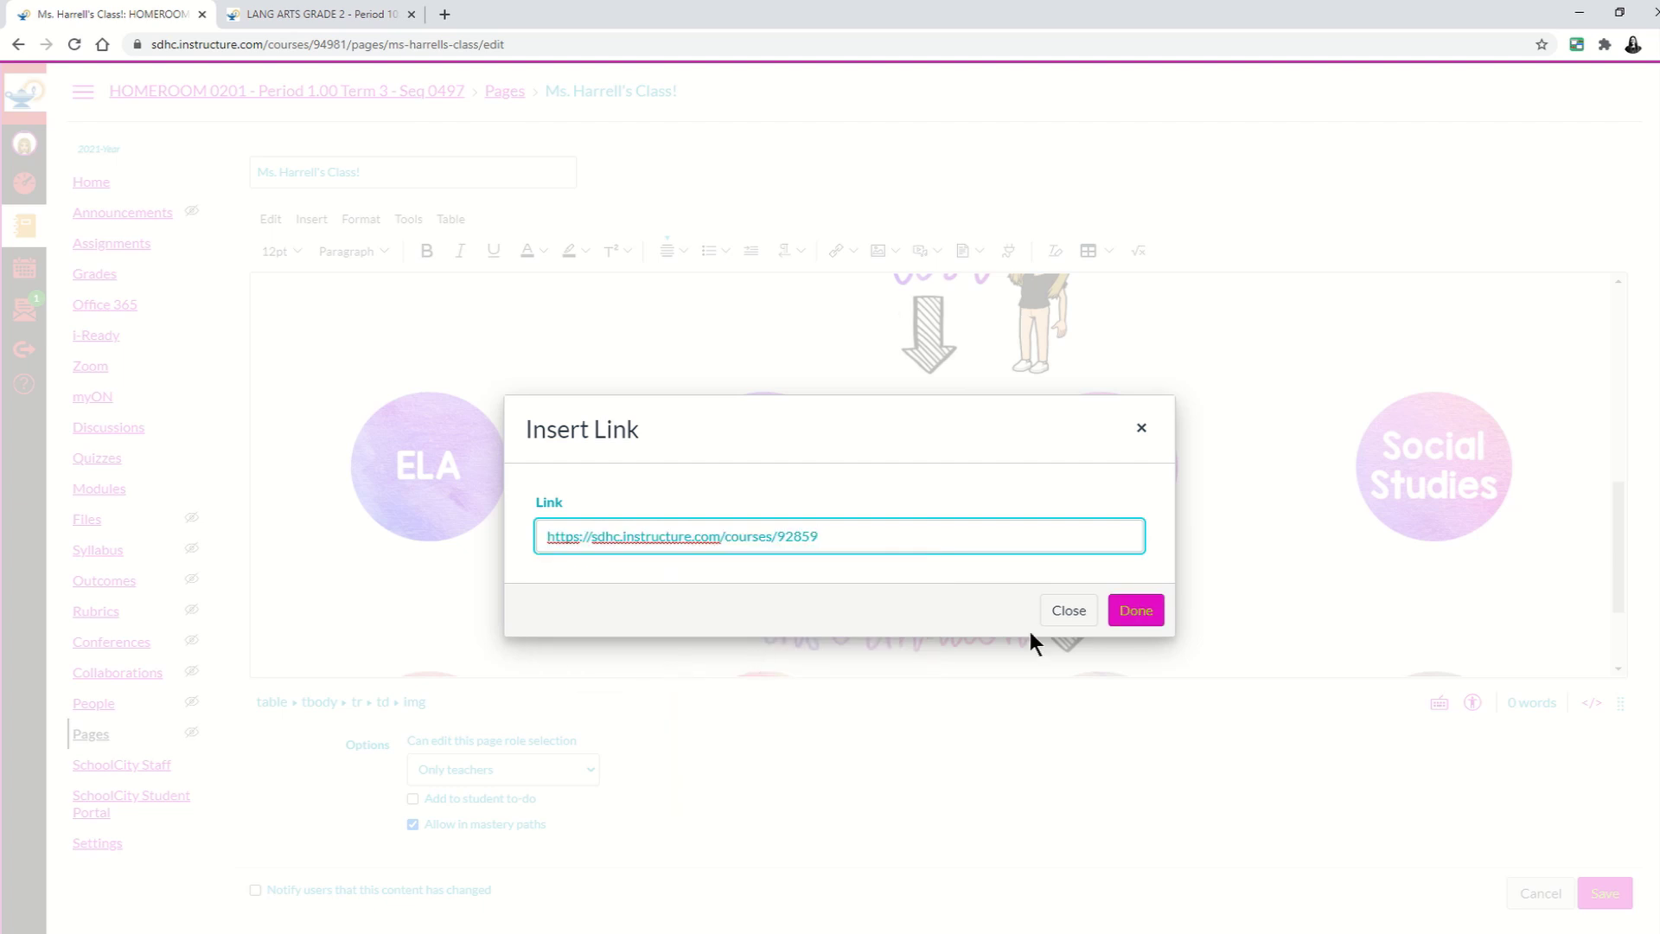
{"action": "left_click", "coordinate": [1140, 614]}
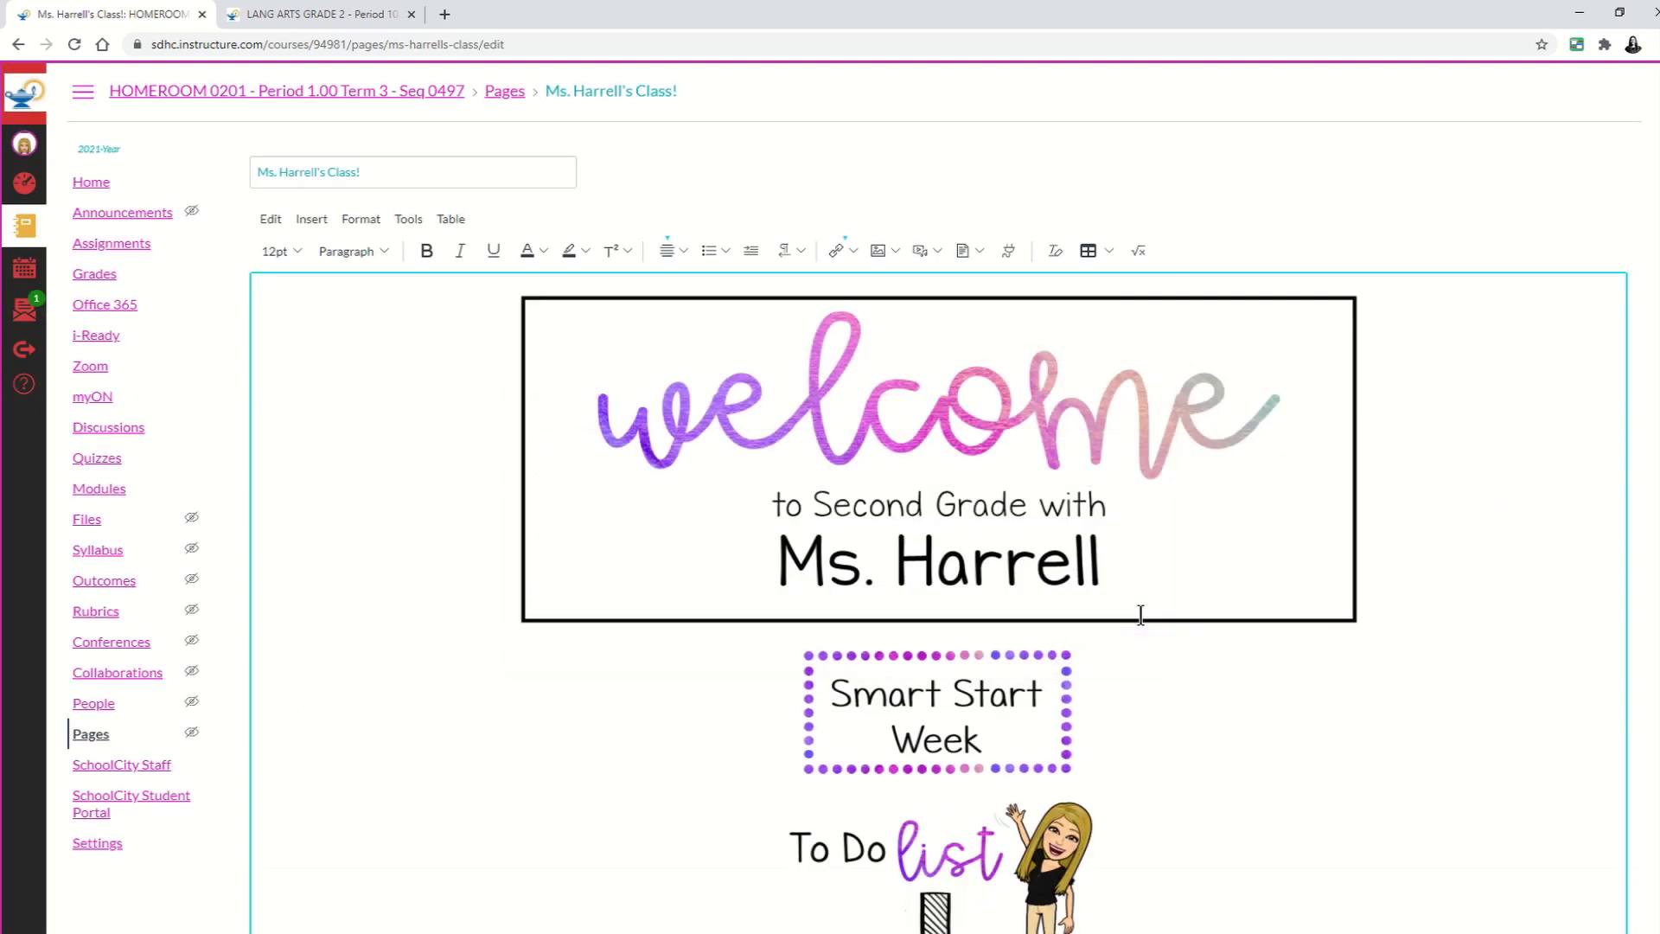
Scroll to the bottom of the editor and save the Ms. Harrell's Class! page
{"action": "scroll", "coordinate": [1136, 610], "scroll_direction": "down", "scroll_amount": 4}
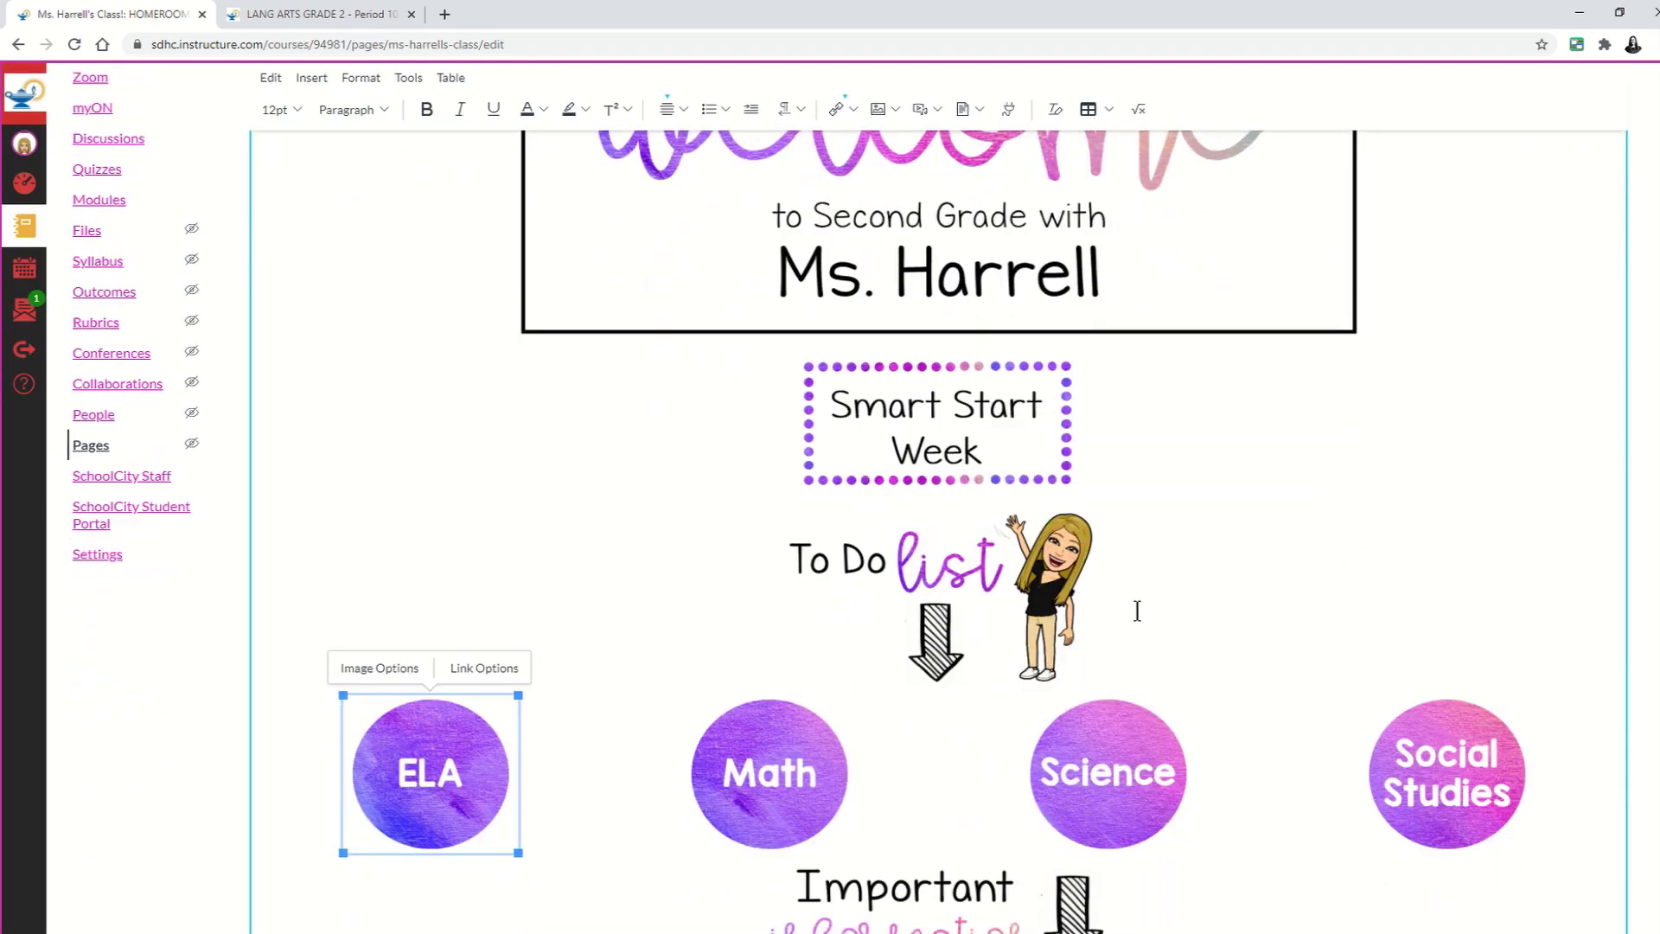
{"action": "scroll", "coordinate": [993, 671], "scroll_direction": "down", "scroll_amount": 5}
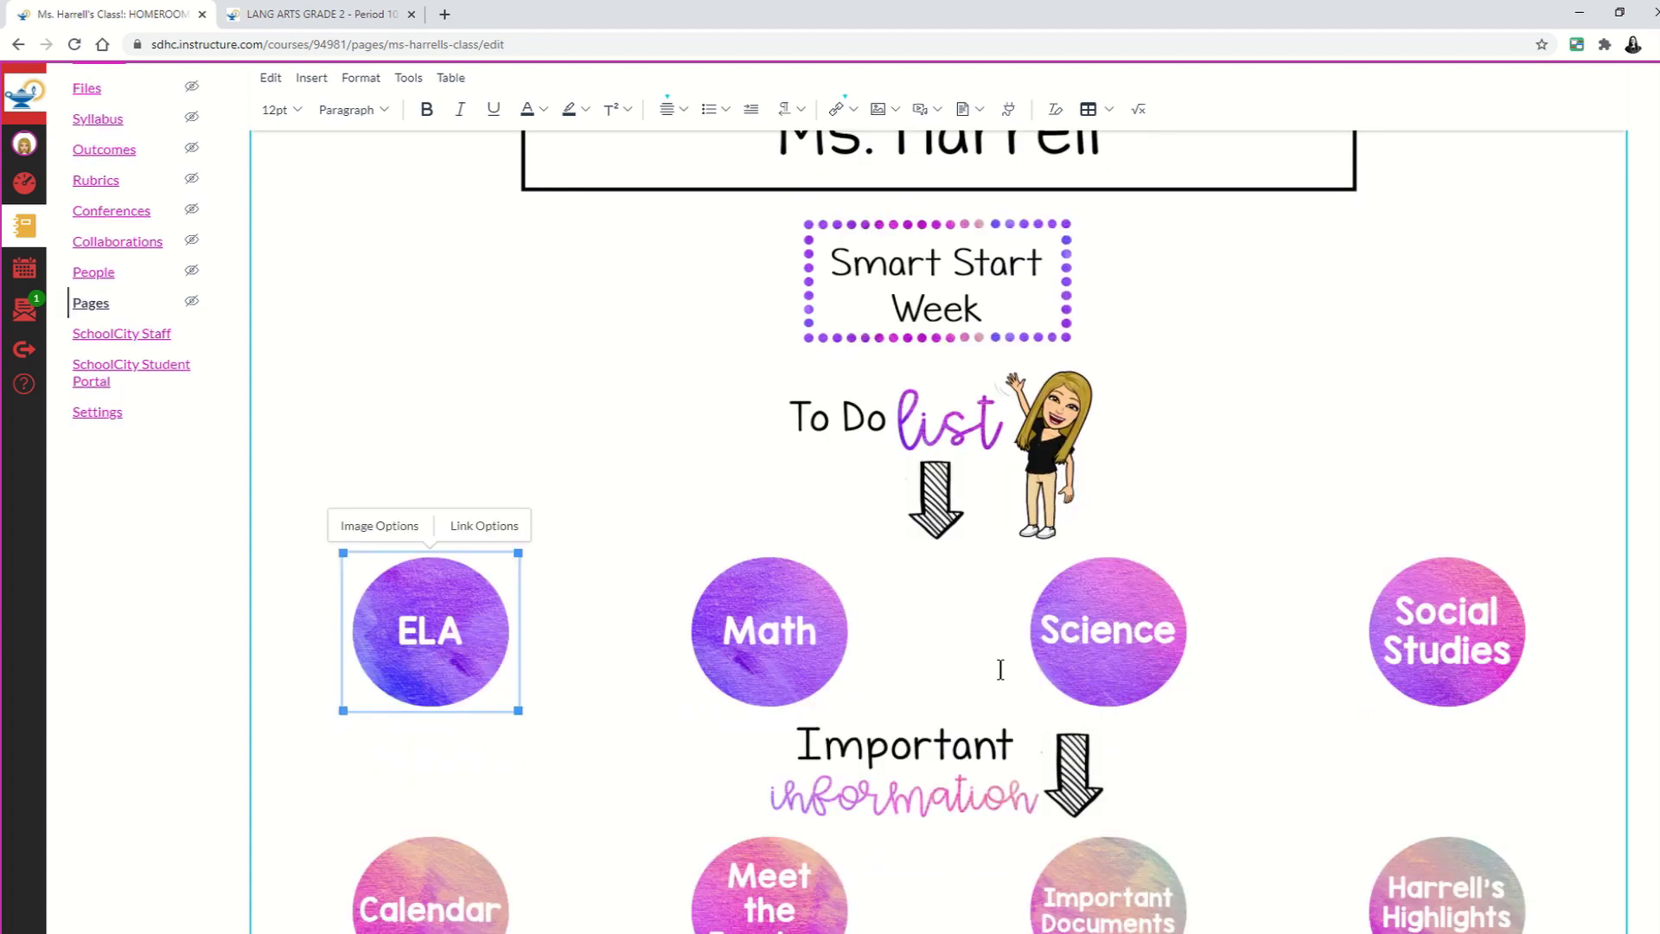
{"action": "left_click", "coordinate": [1596, 906]}
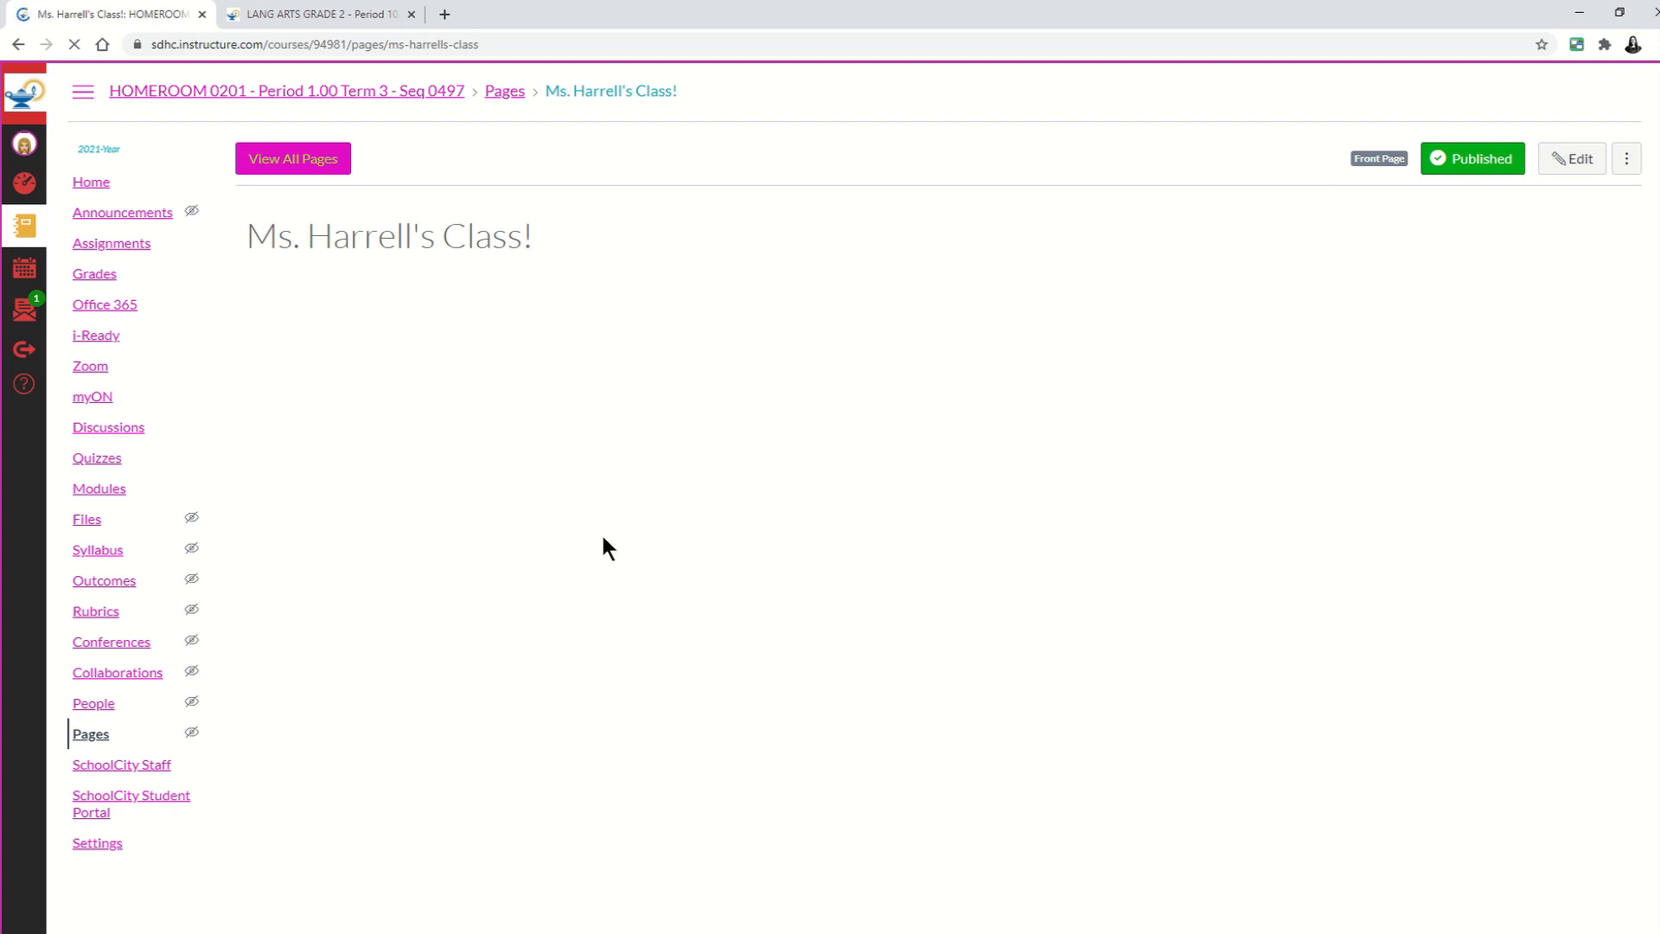
{"action": "scroll", "coordinate": [444, 670], "scroll_direction": "down", "scroll_amount": 1}
Scroll down the saved page to check the circles
{"action": "scroll", "coordinate": [445, 662], "scroll_direction": "down", "scroll_amount": 4}
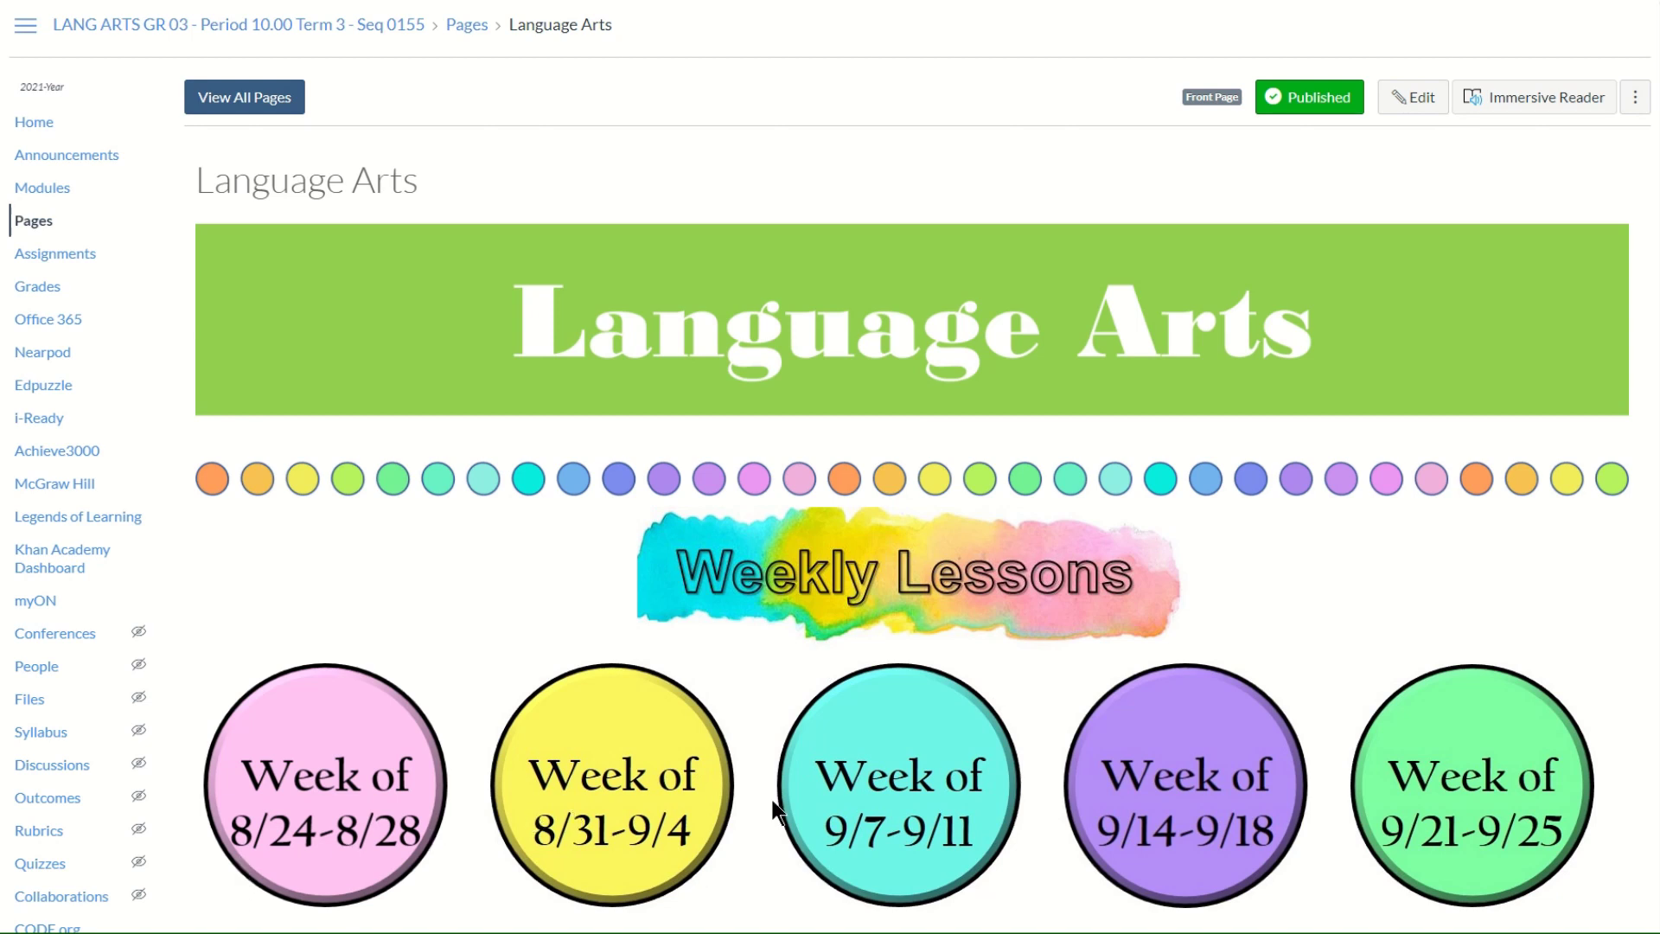
Edit the Language Arts page, enlarge the editor, select the pink Week of 8/24-8/28 circle, and show link types
{"action": "left_click", "coordinate": [1423, 105]}
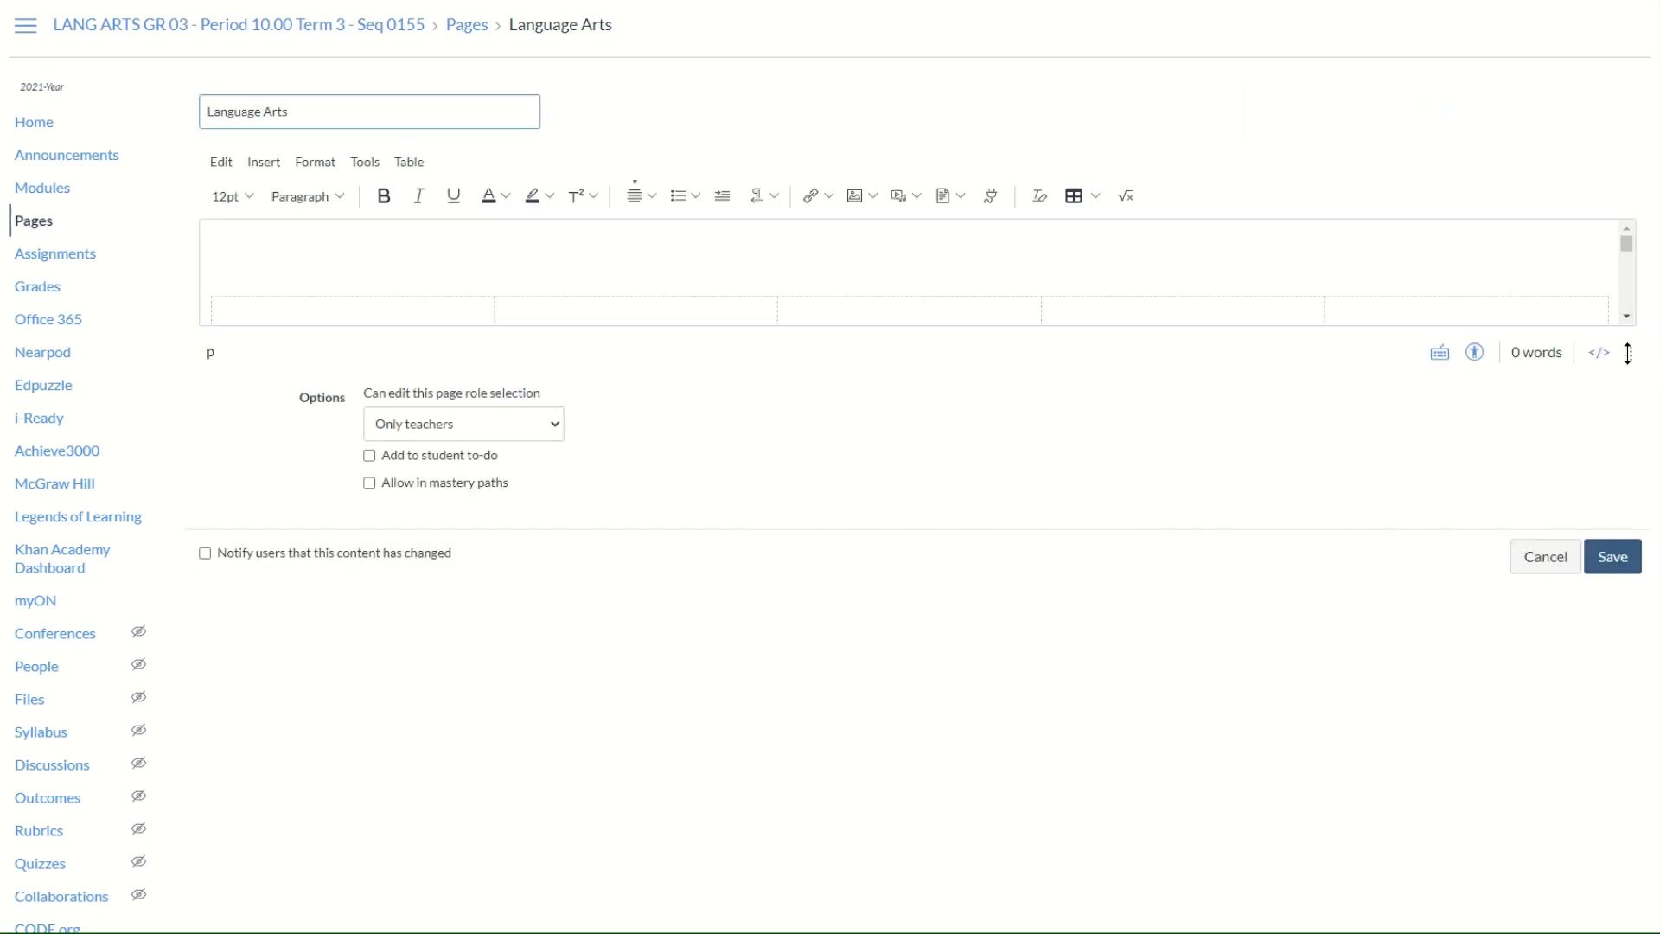
{"action": "left_click_drag", "start_coordinate": [1629, 352], "coordinate": [1556, 754]}
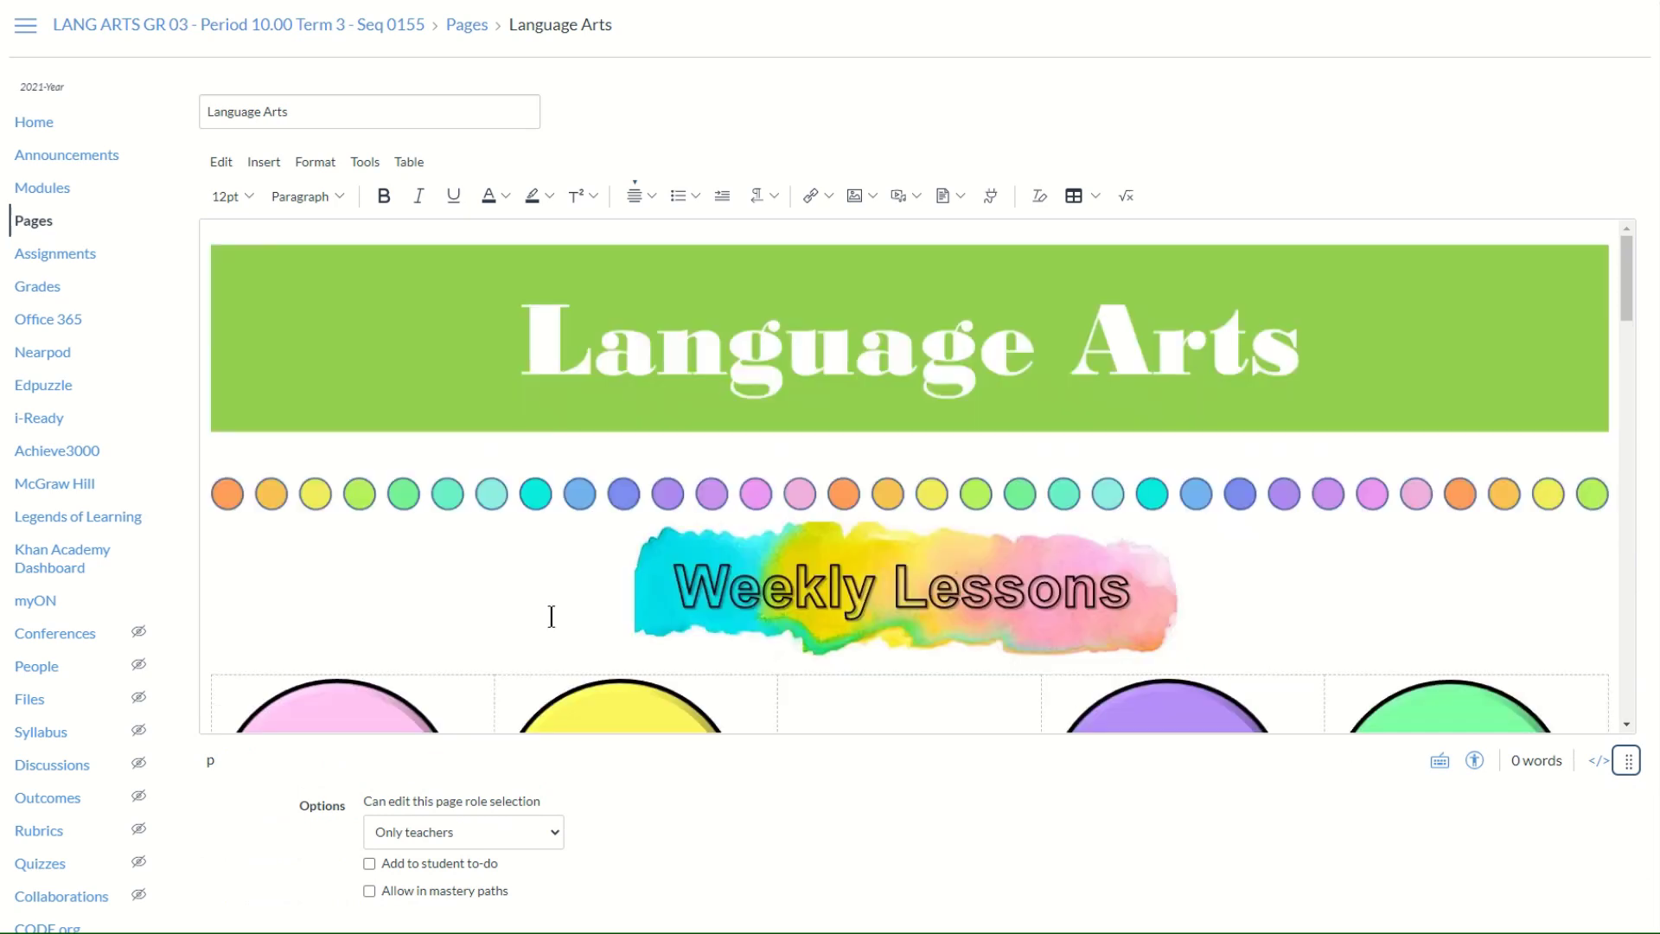
{"action": "scroll", "coordinate": [514, 611], "scroll_direction": "down", "scroll_amount": 1}
{"action": "scroll", "coordinate": [513, 610], "scroll_direction": "down", "scroll_amount": 2}
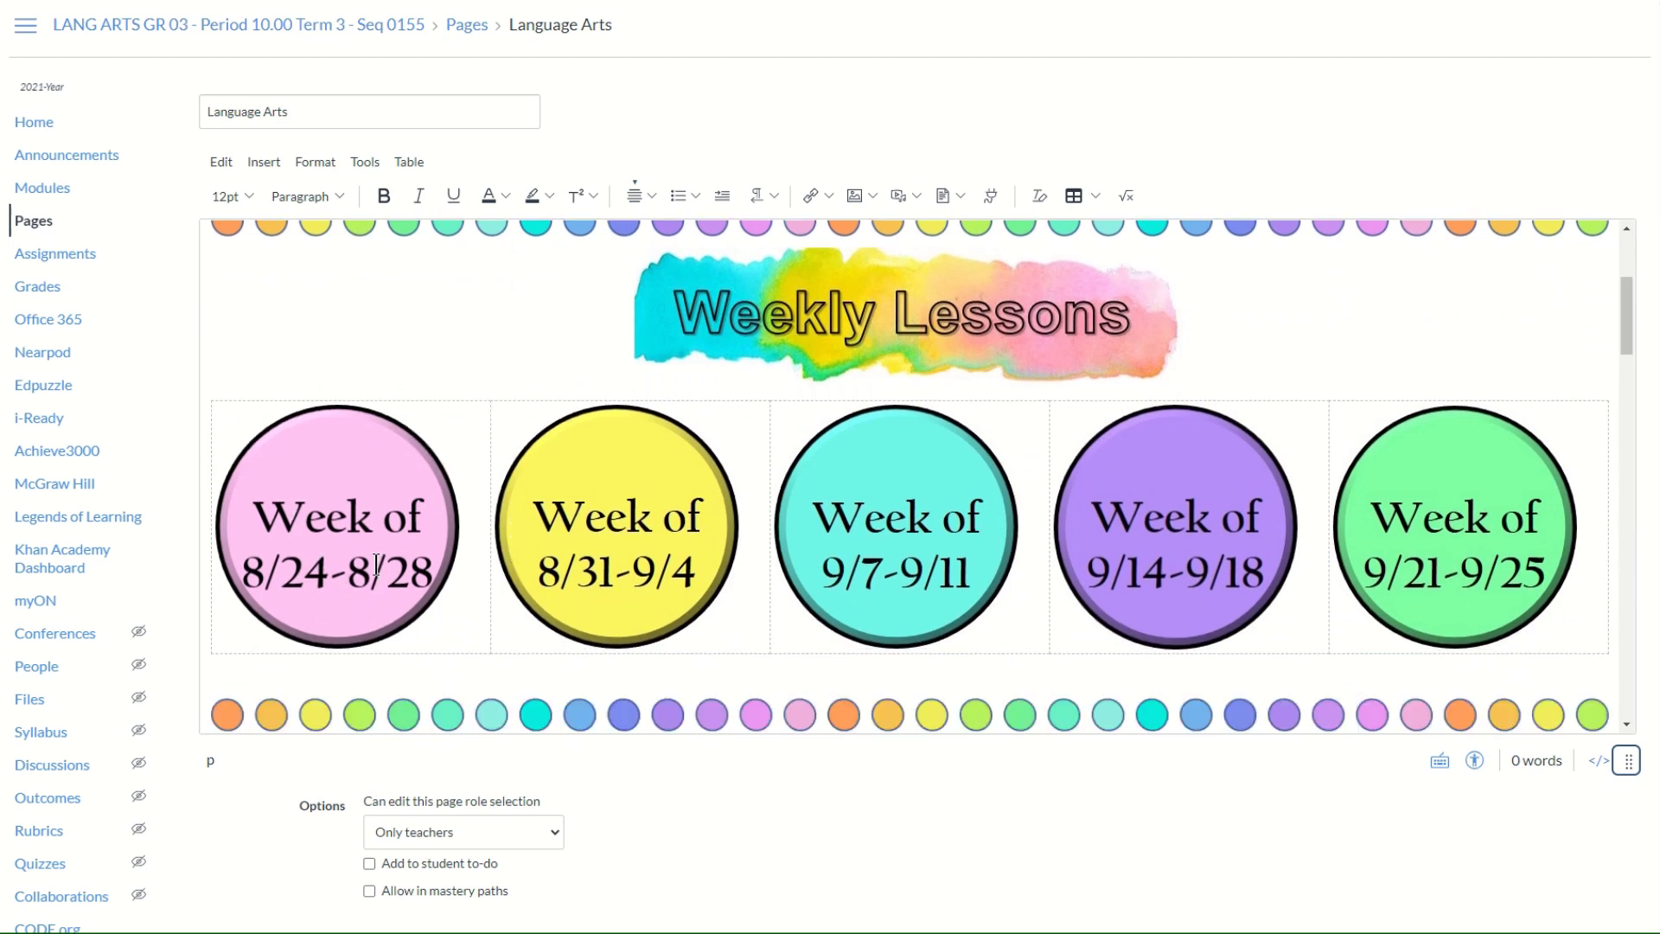
{"action": "left_click", "coordinate": [349, 508]}
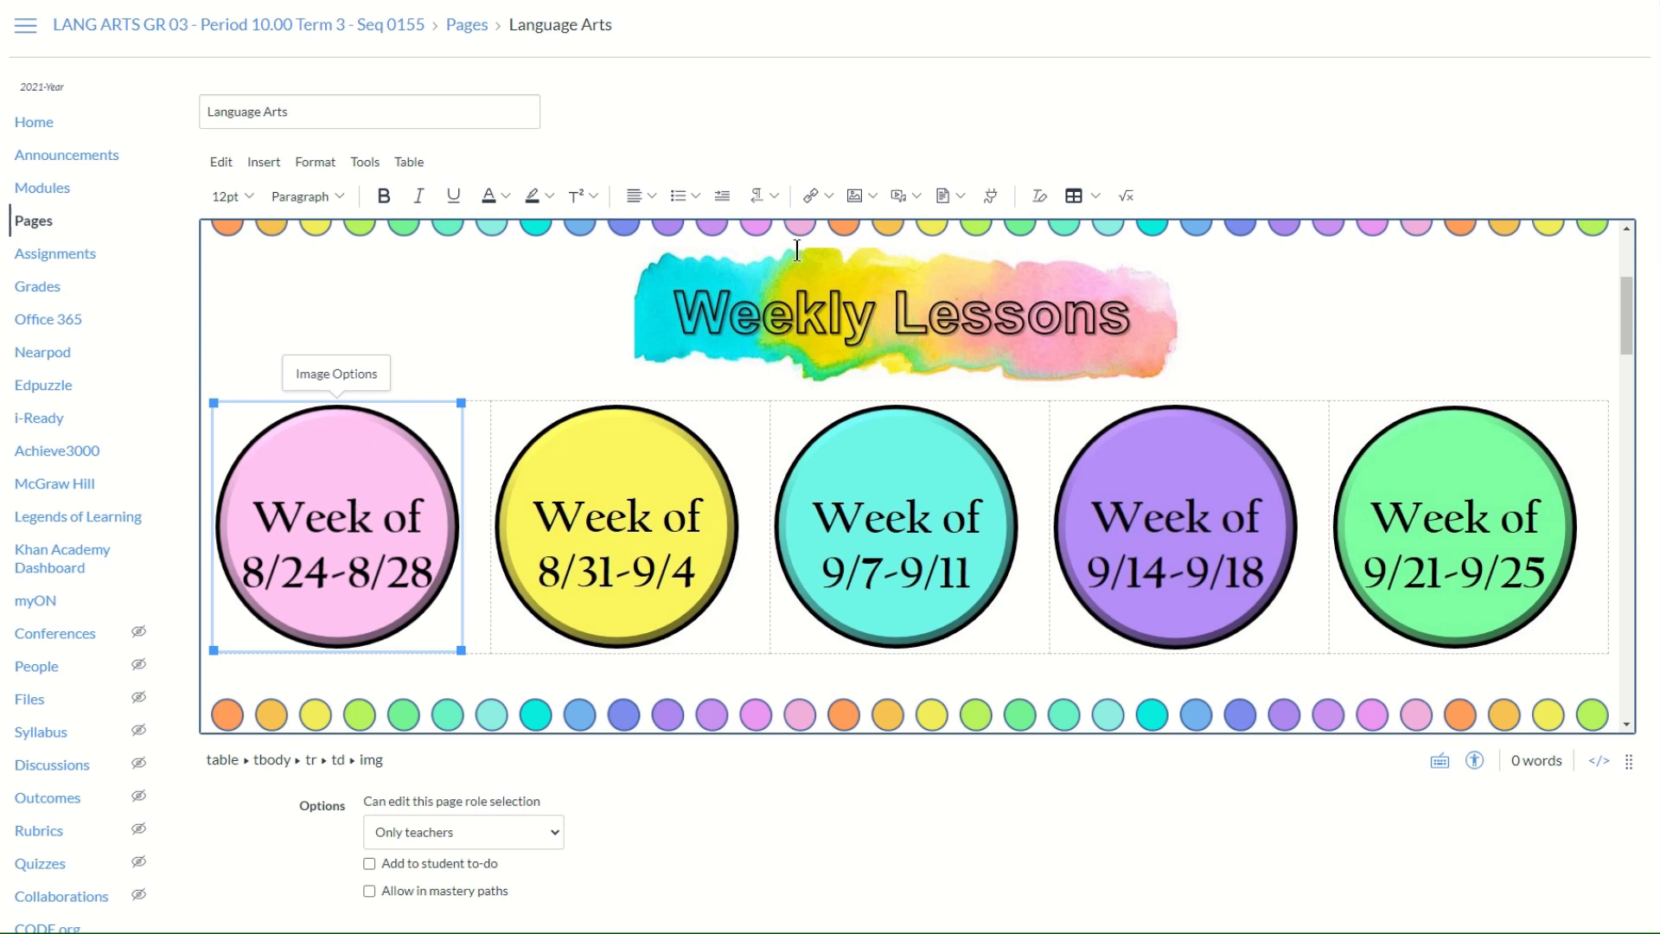
{"action": "left_click", "coordinate": [828, 197]}
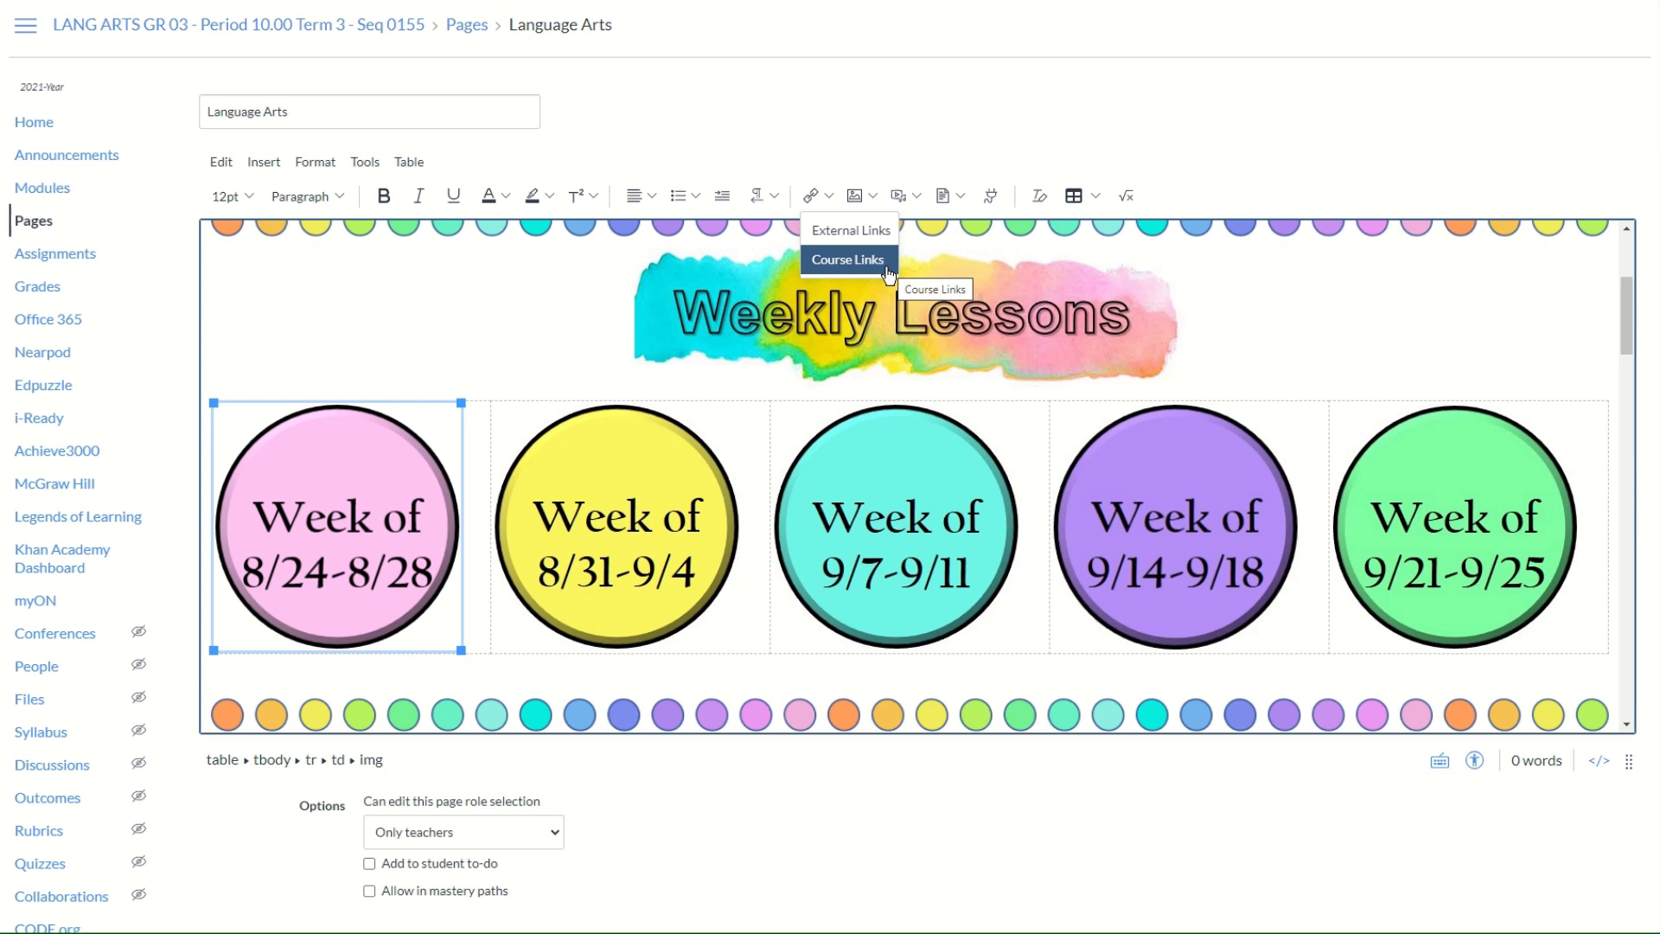
Link the pink circle through Course Links > Modules to Week 1- Getting Started
{"action": "left_click", "coordinate": [886, 268]}
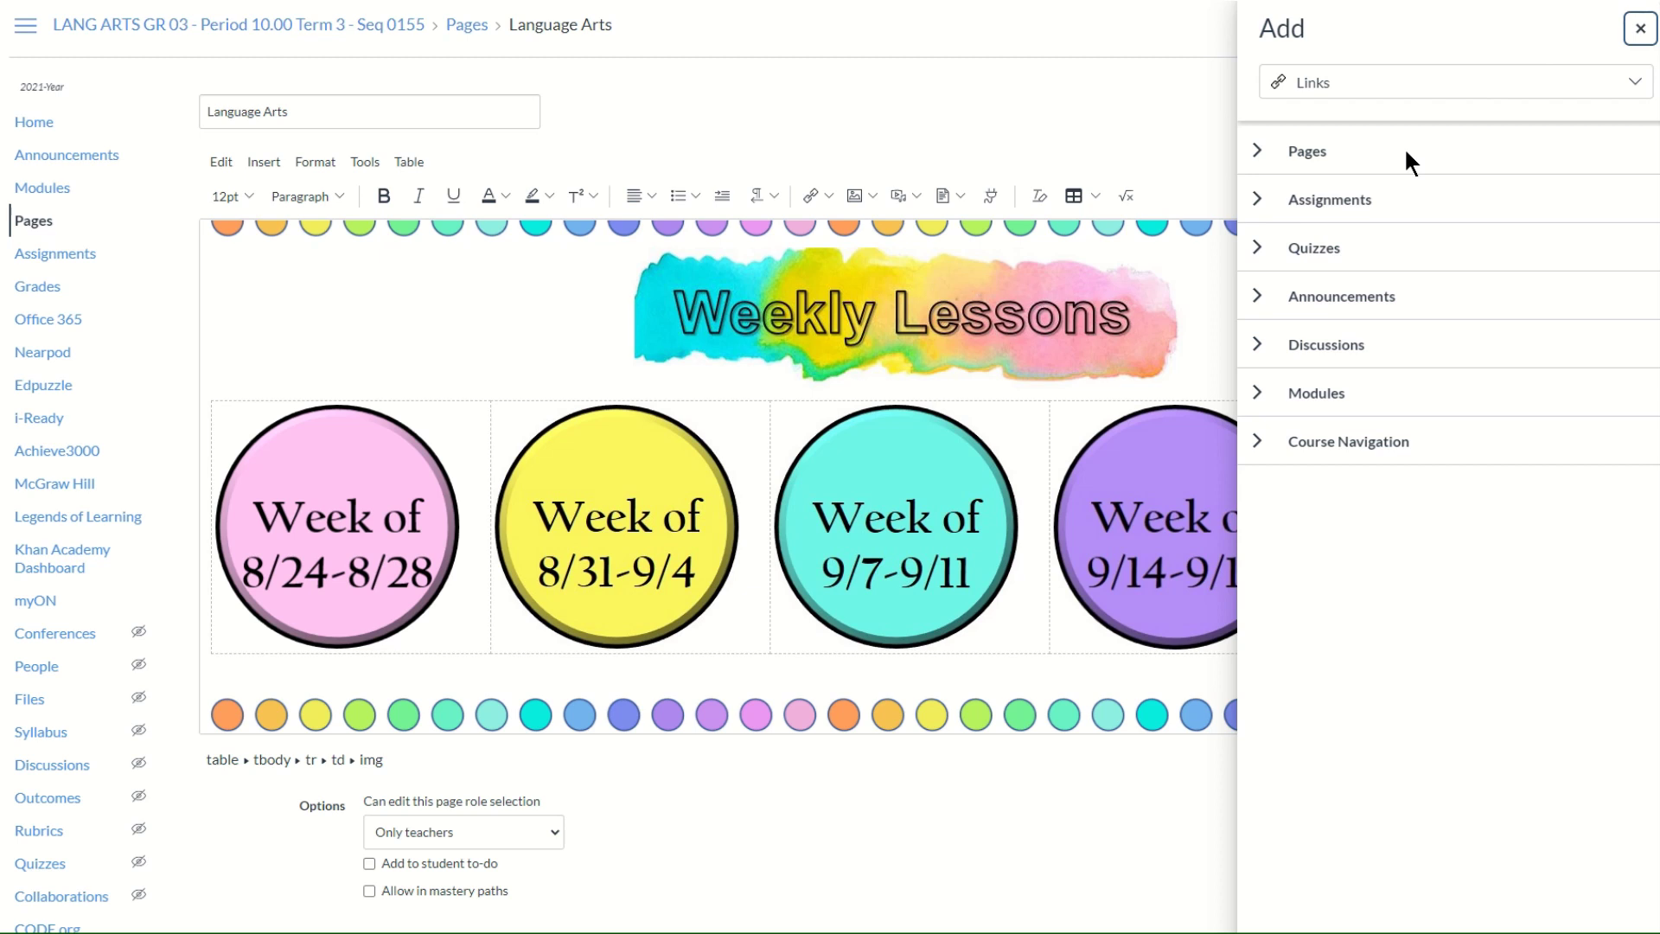
{"action": "left_click", "coordinate": [1260, 397]}
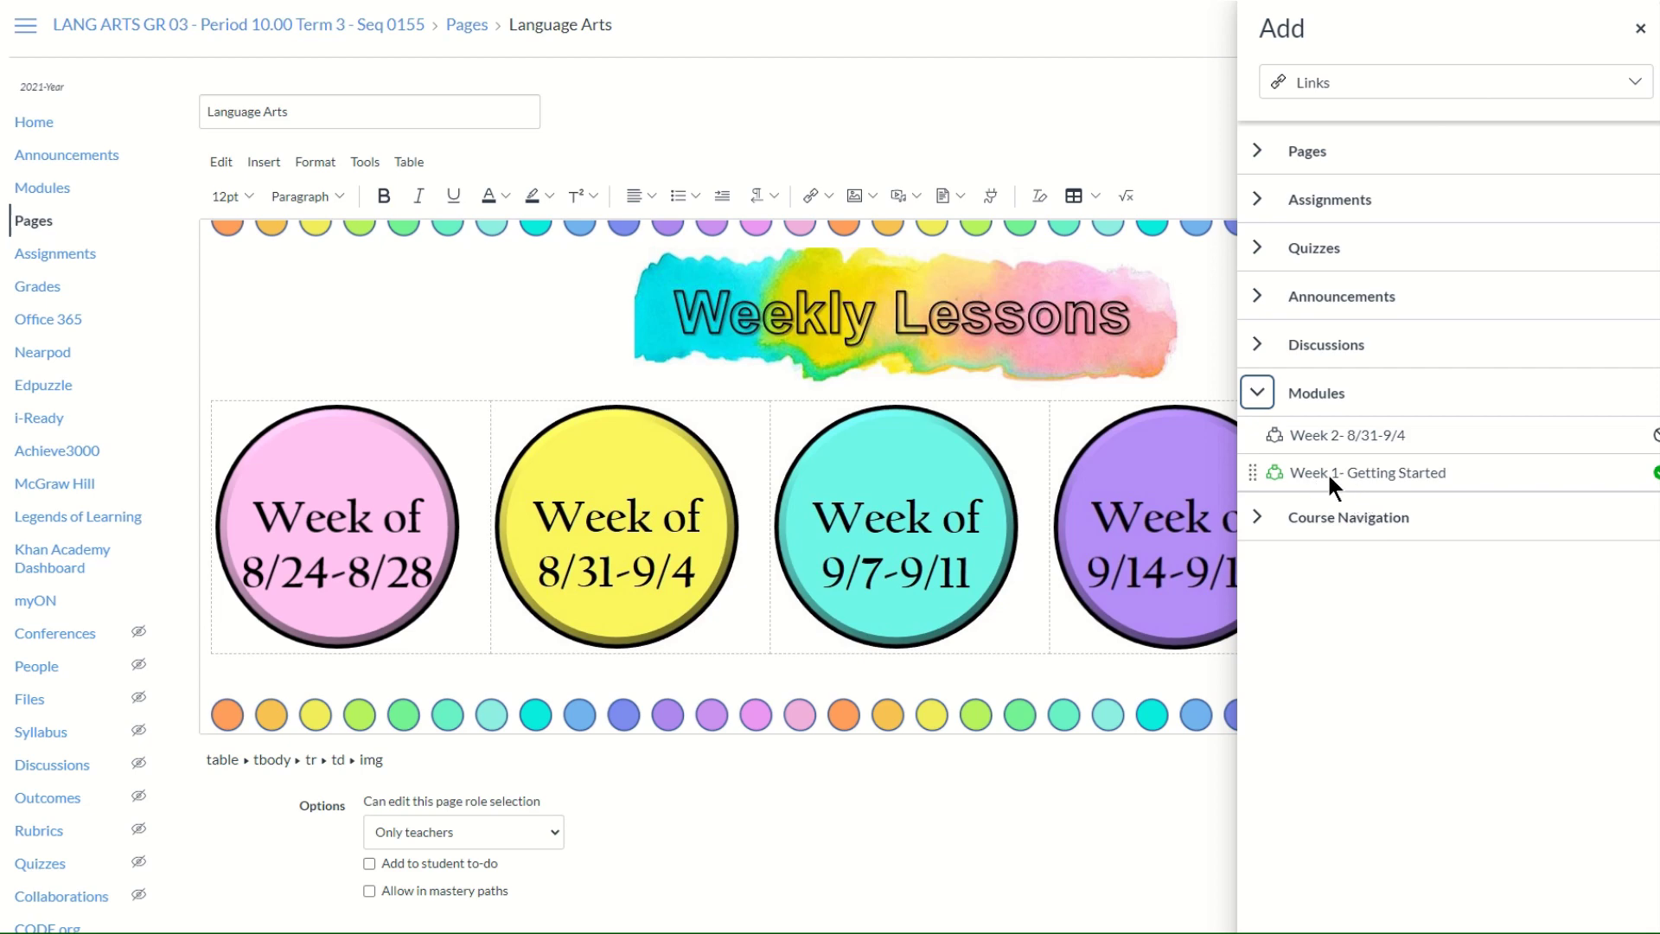
{"action": "left_click", "coordinate": [1331, 469]}
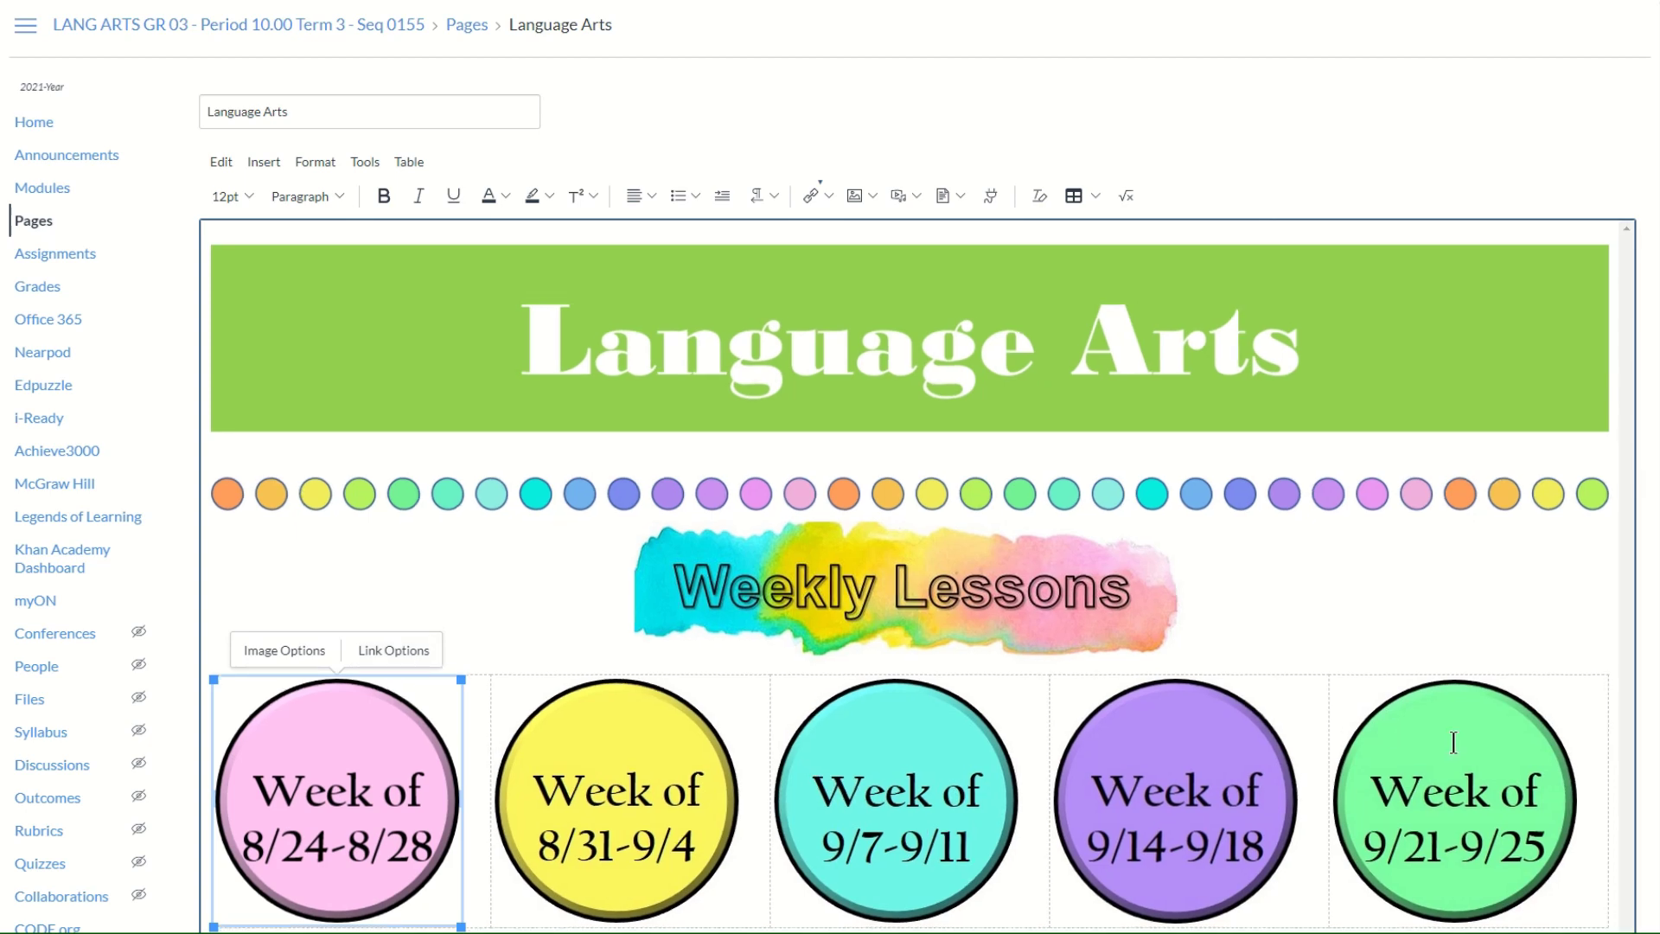
{"action": "scroll", "coordinate": [1484, 748], "scroll_direction": "down", "scroll_amount": 1}
Scroll the Language Arts editor down to the Save button
{"action": "scroll", "coordinate": [1571, 774], "scroll_direction": "down", "scroll_amount": 20}
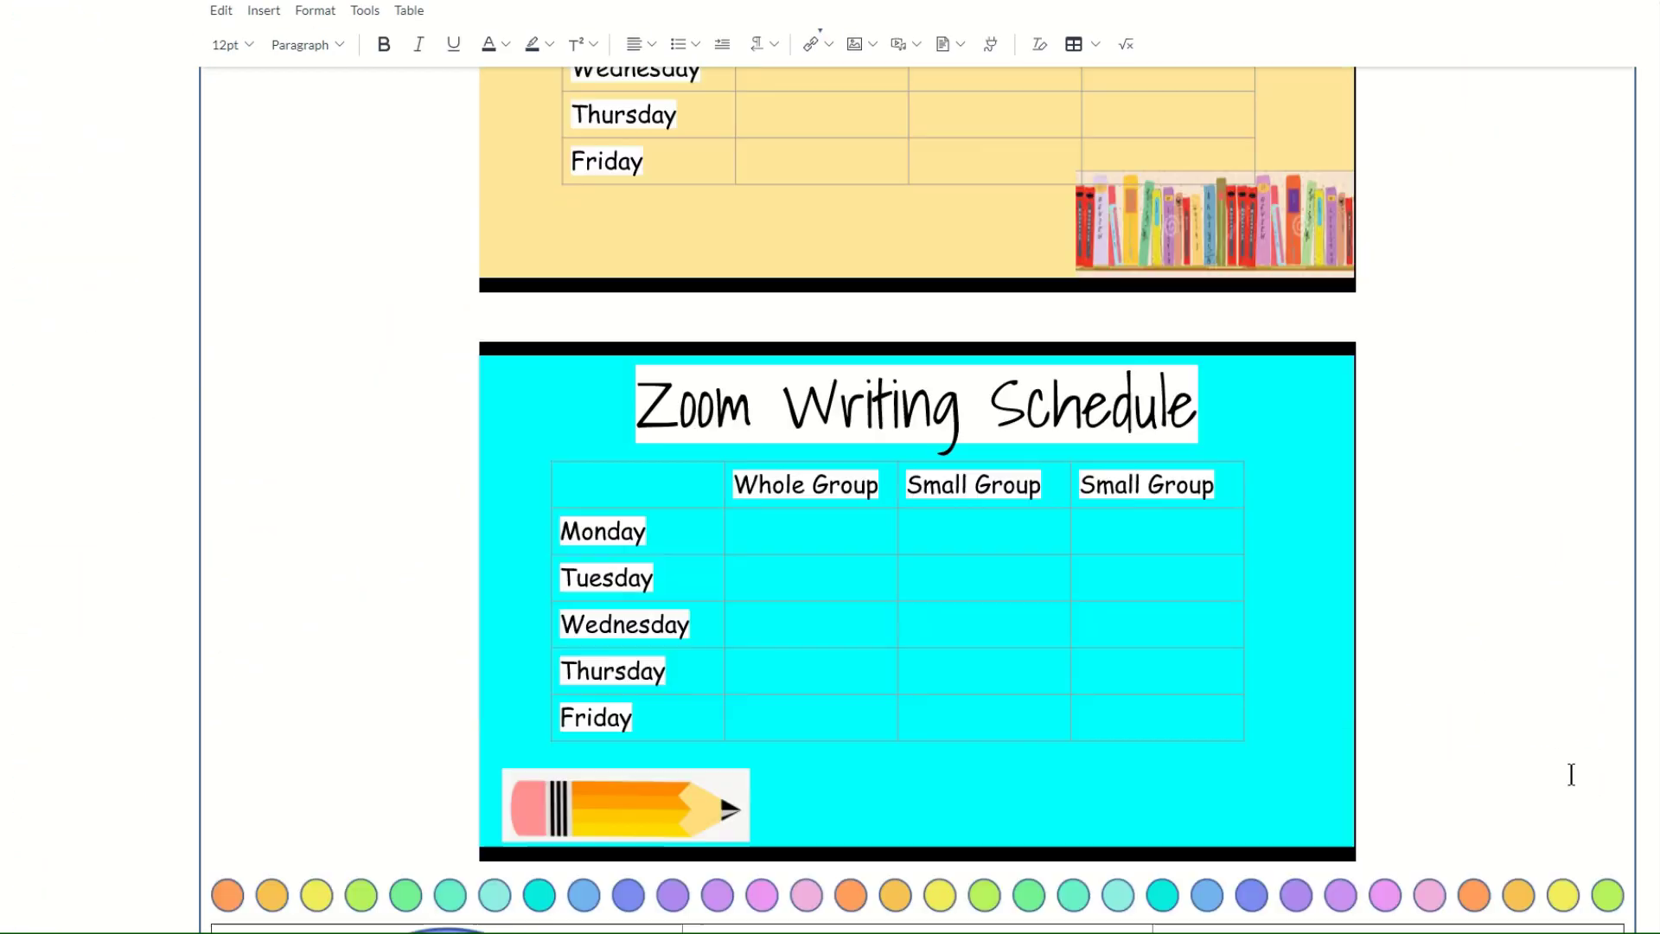
{"action": "scroll", "coordinate": [1571, 773], "scroll_direction": "down", "scroll_amount": 4}
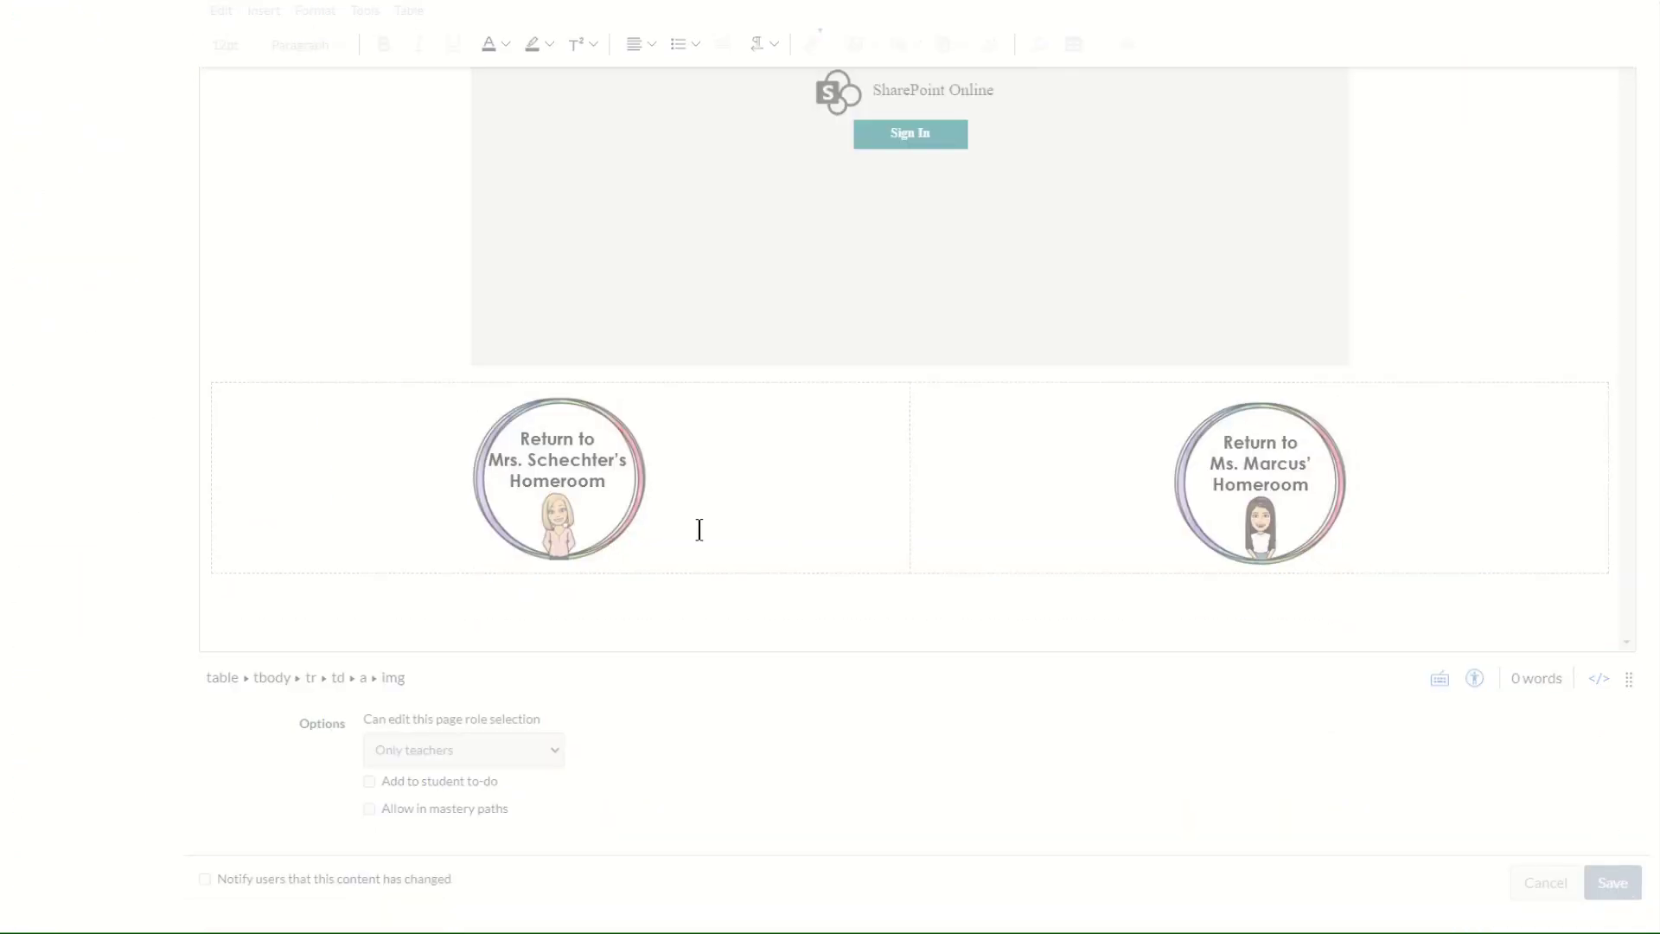
{"action": "scroll", "coordinate": [648, 527], "scroll_direction": "up", "scroll_amount": 8}
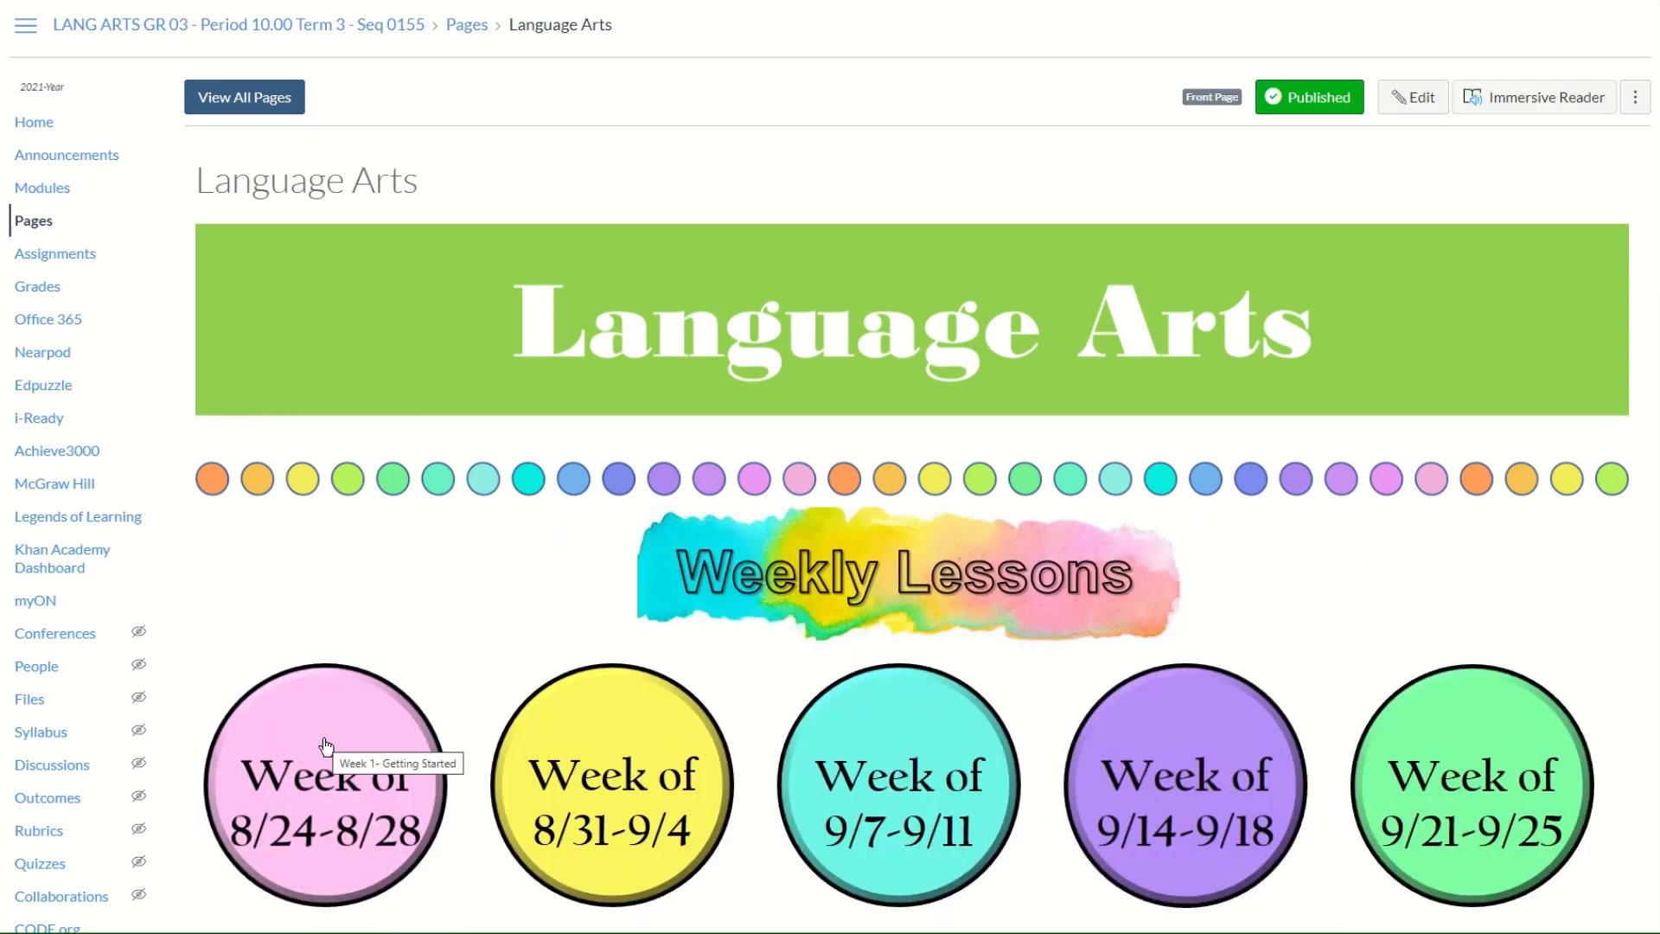
Test that the week circle opens Week 1, then unpublish its Tuesday 8/25 page
{"action": "left_click", "coordinate": [326, 745]}
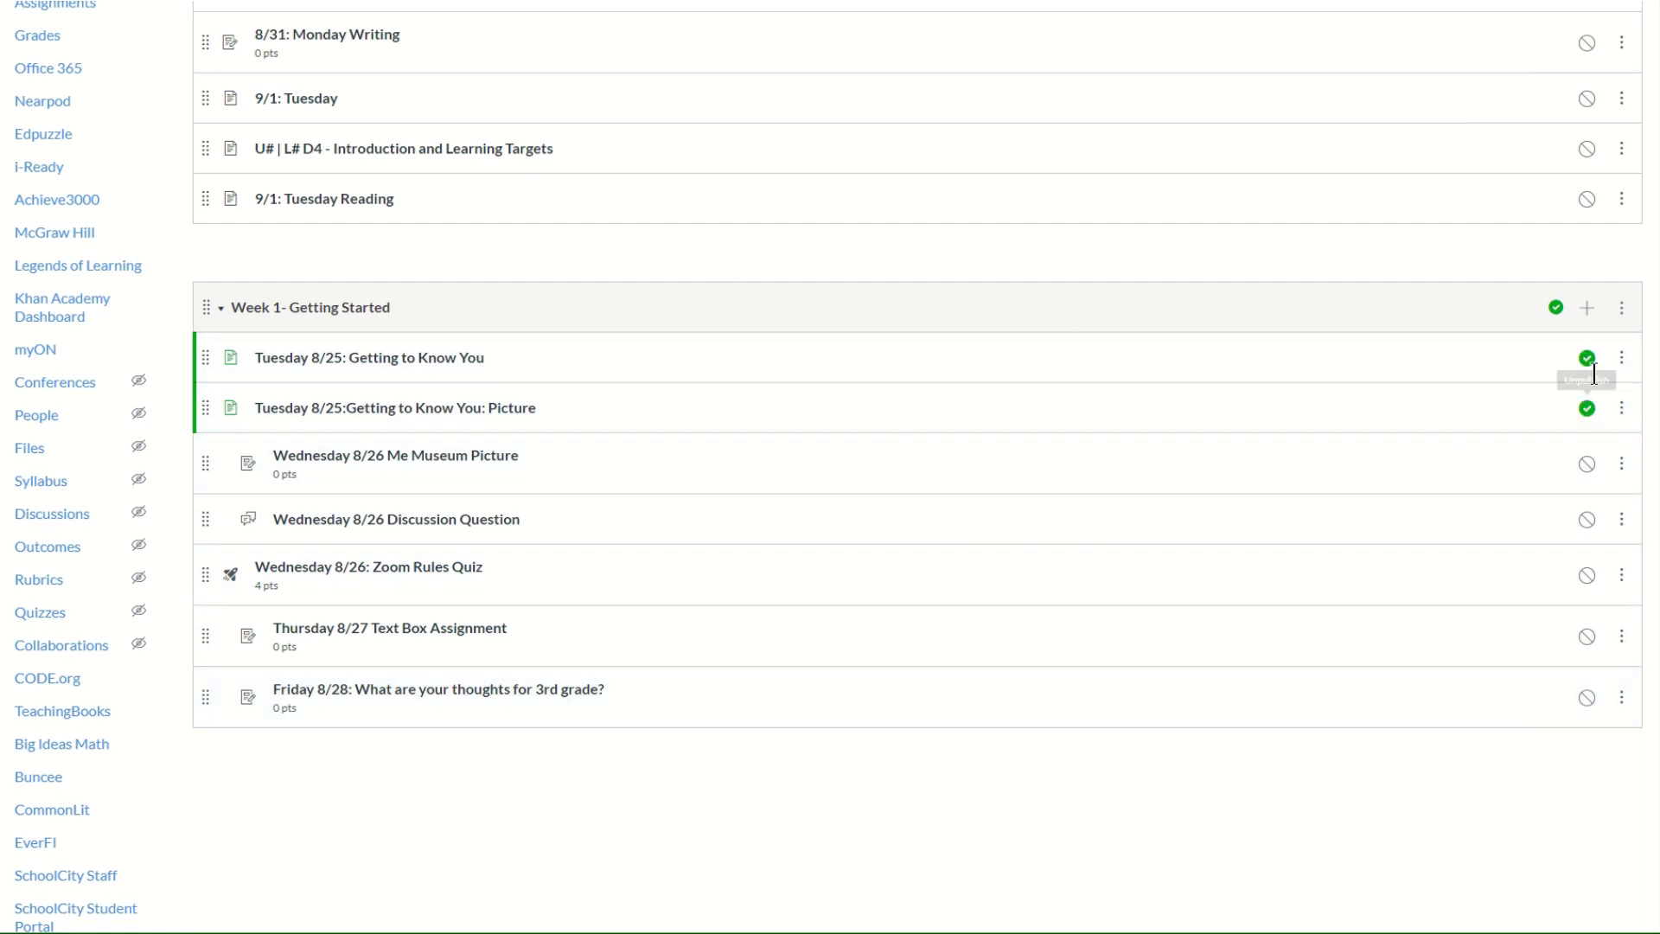
{"action": "left_click", "coordinate": [1589, 410]}
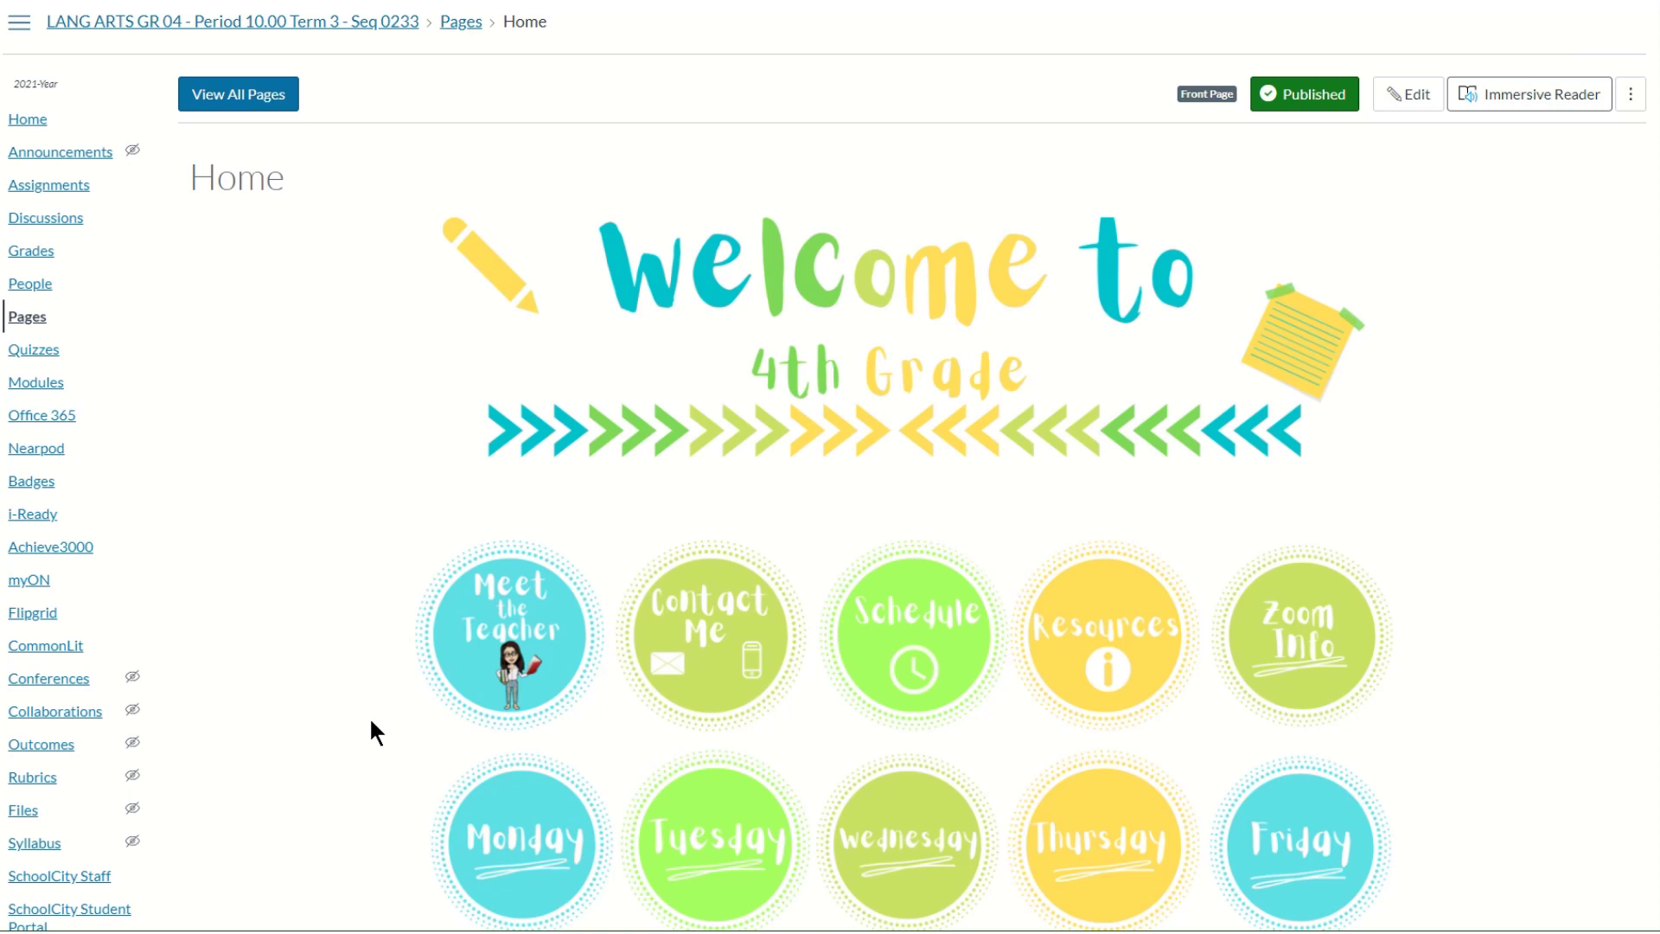
{"action": "scroll", "coordinate": [370, 721], "scroll_direction": "down", "scroll_amount": 1}
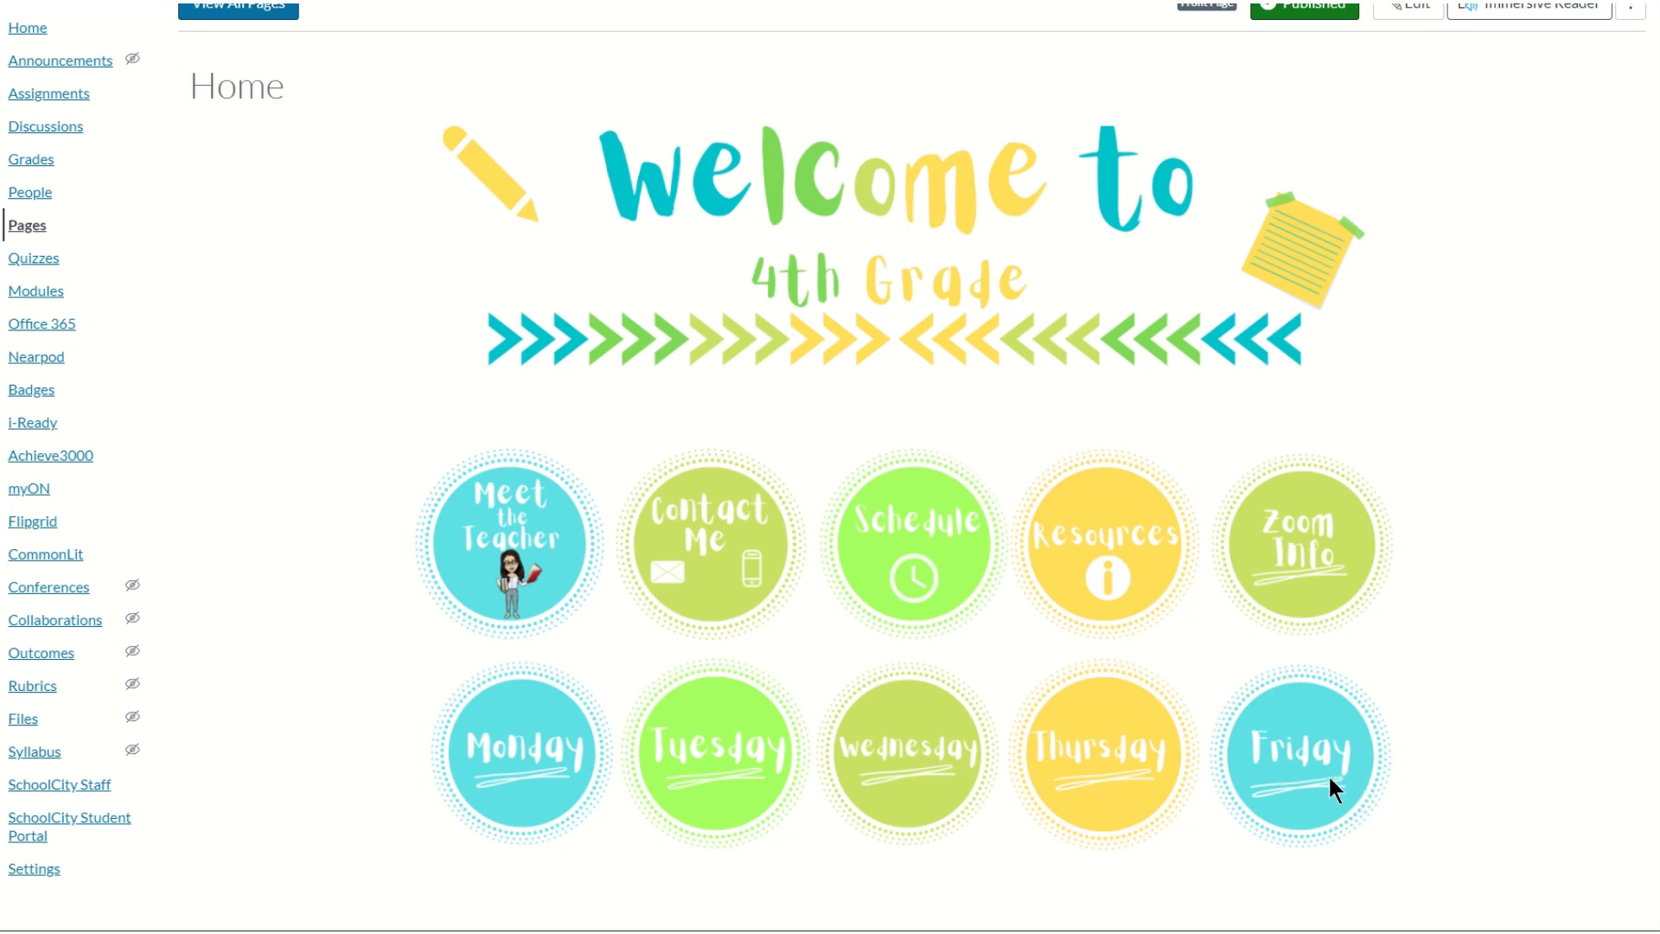
{"action": "scroll", "coordinate": [1328, 774], "scroll_direction": "up", "scroll_amount": 1}
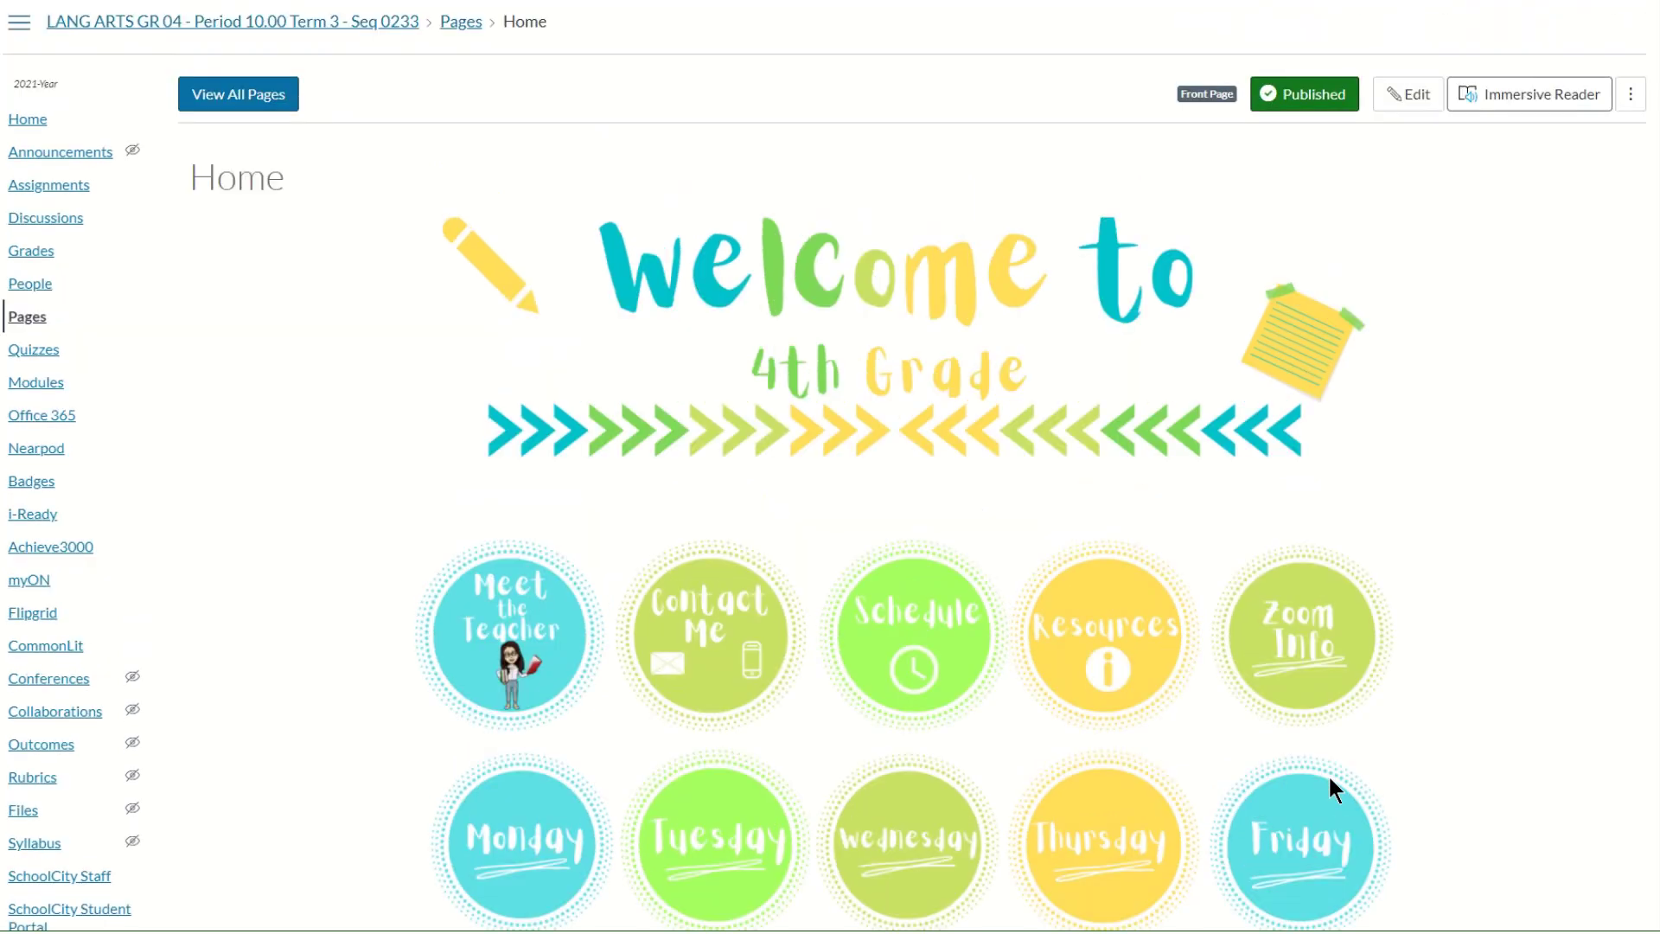
Edit the LANG ARTS GR 04 Home page in a taller editor and select the Monday circle image
{"action": "left_click", "coordinate": [1407, 102]}
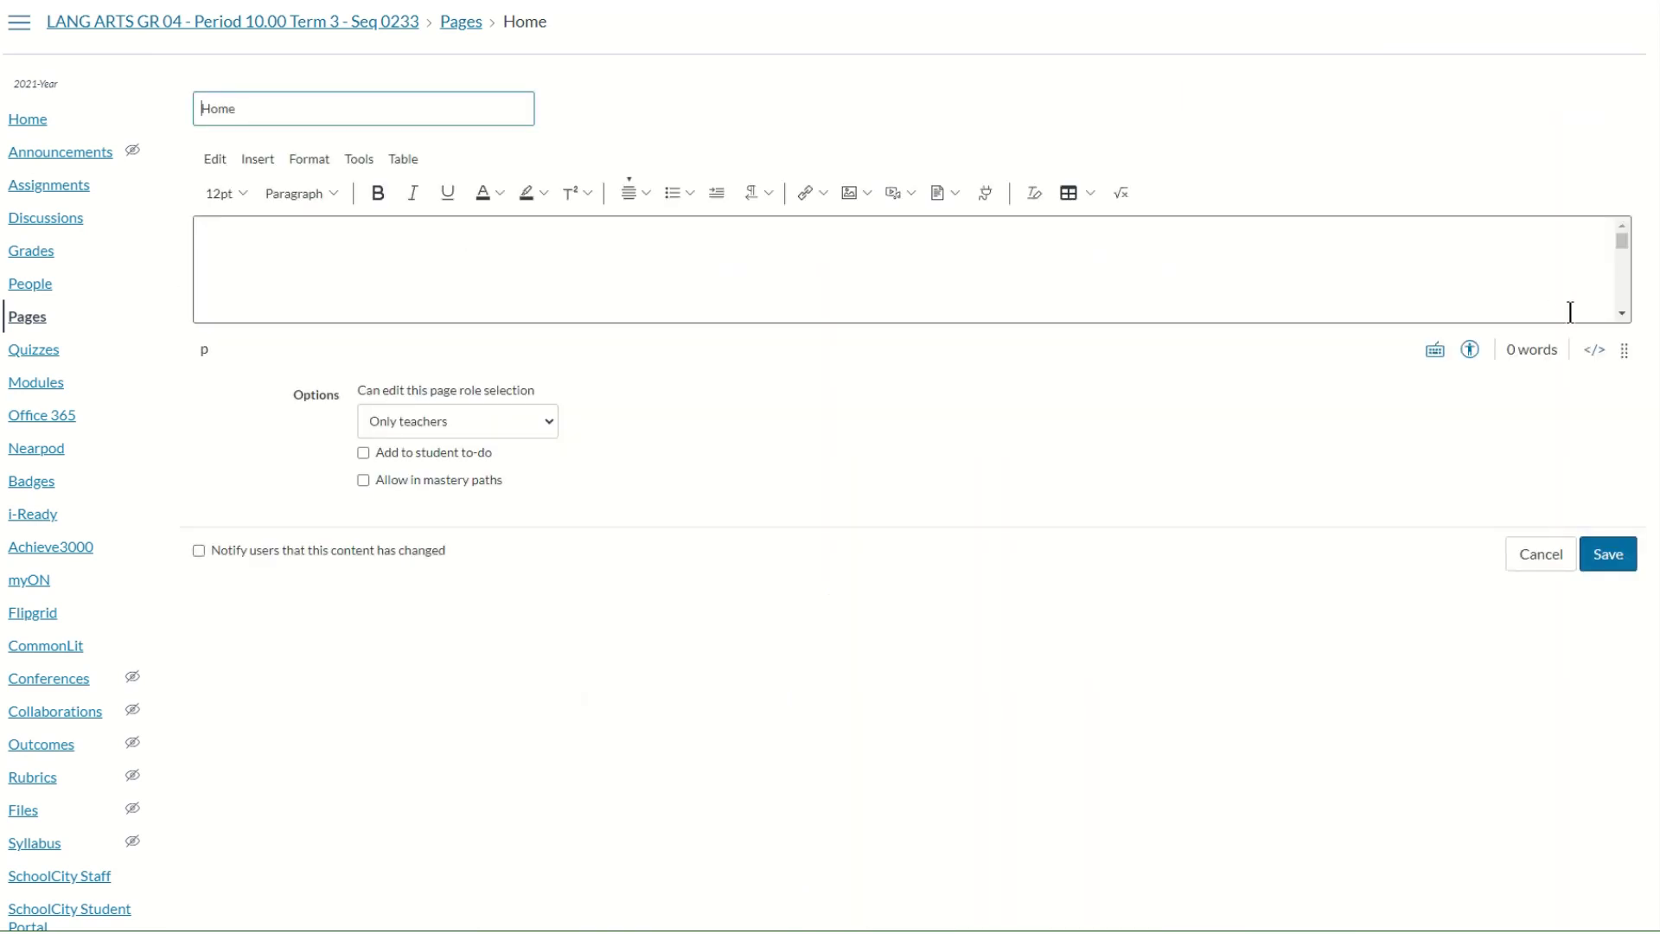
{"action": "left_click_drag", "start_coordinate": [1623, 349], "coordinate": [1589, 821]}
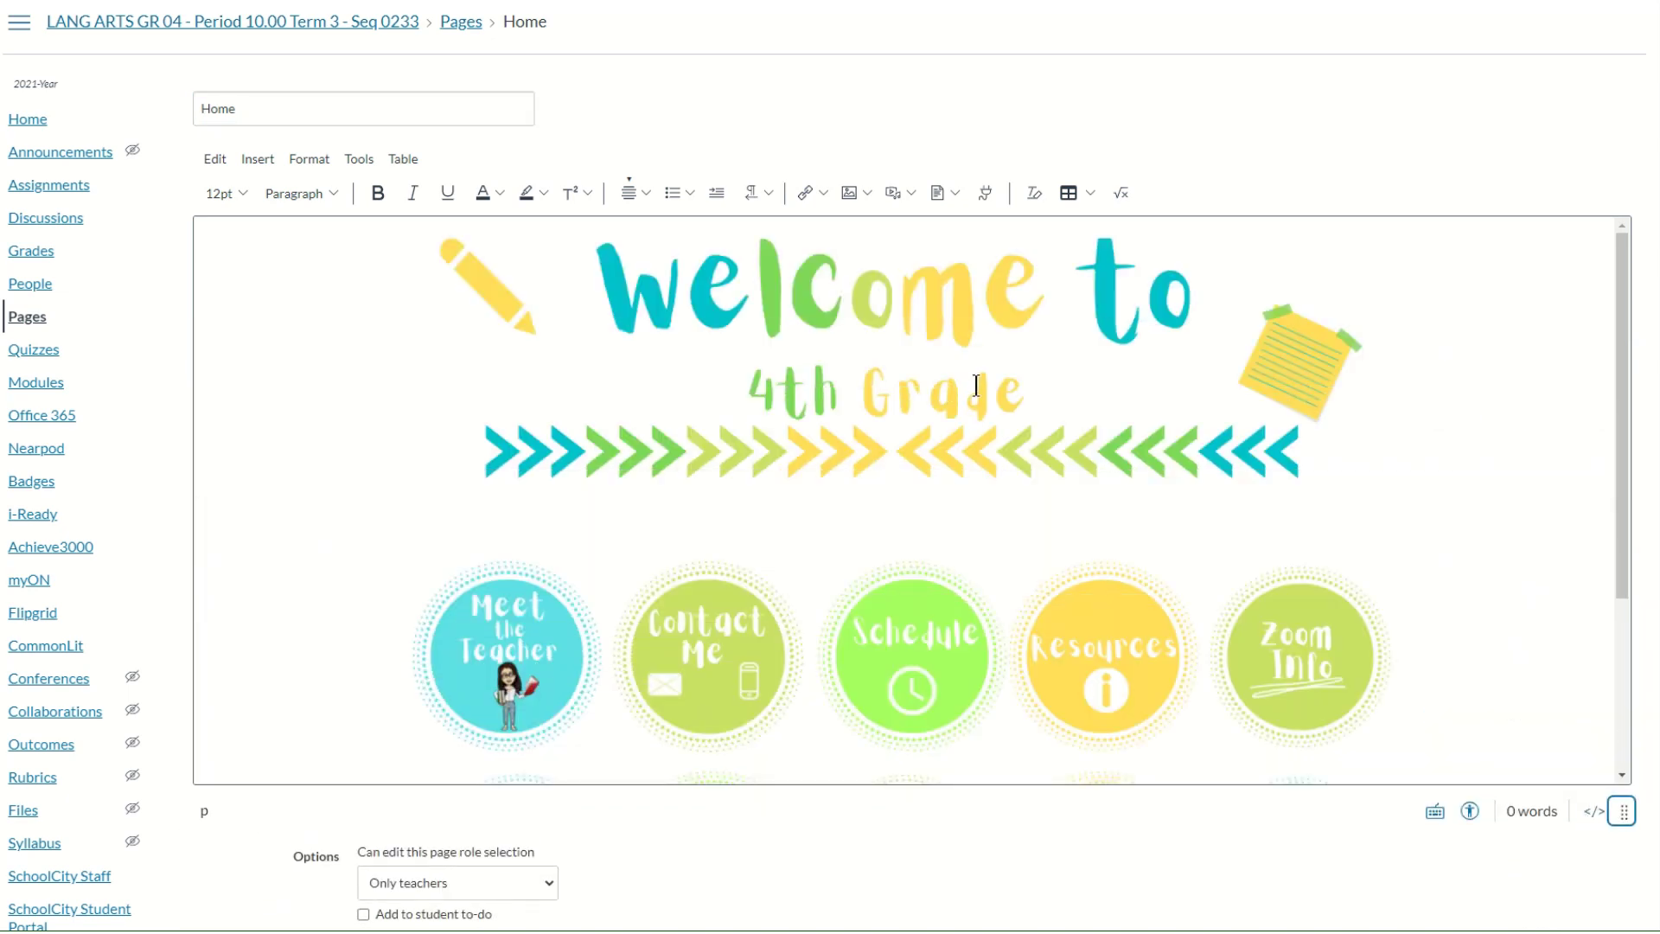
{"action": "scroll", "coordinate": [971, 388], "scroll_direction": "down", "scroll_amount": 3}
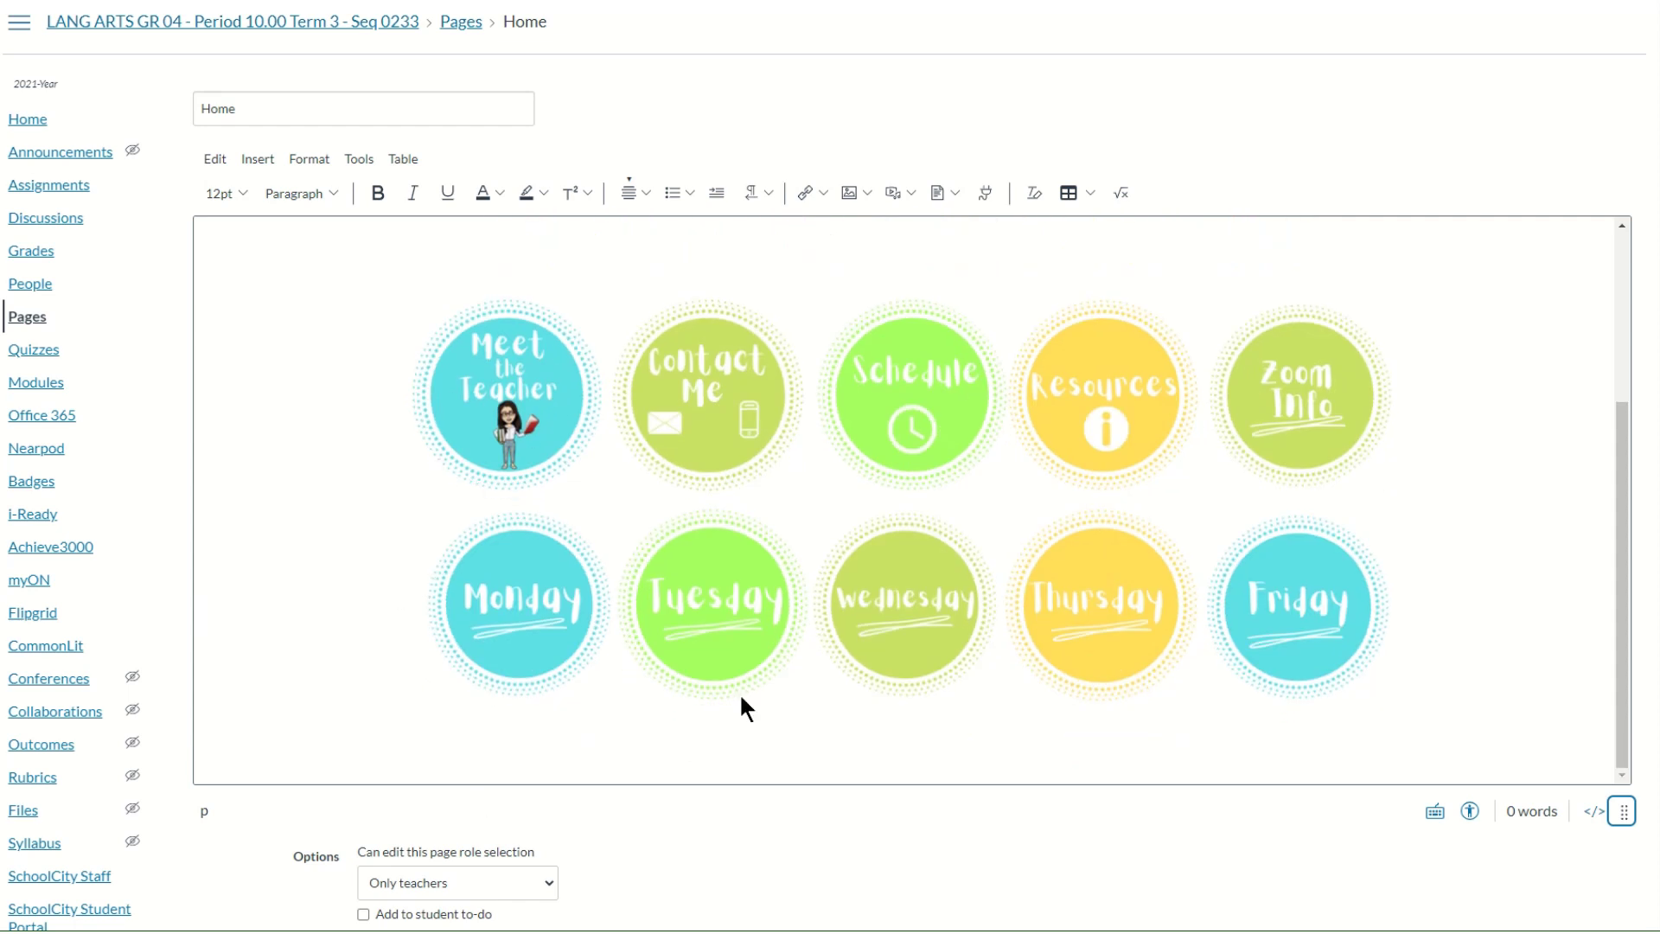
{"action": "left_click", "coordinate": [529, 598]}
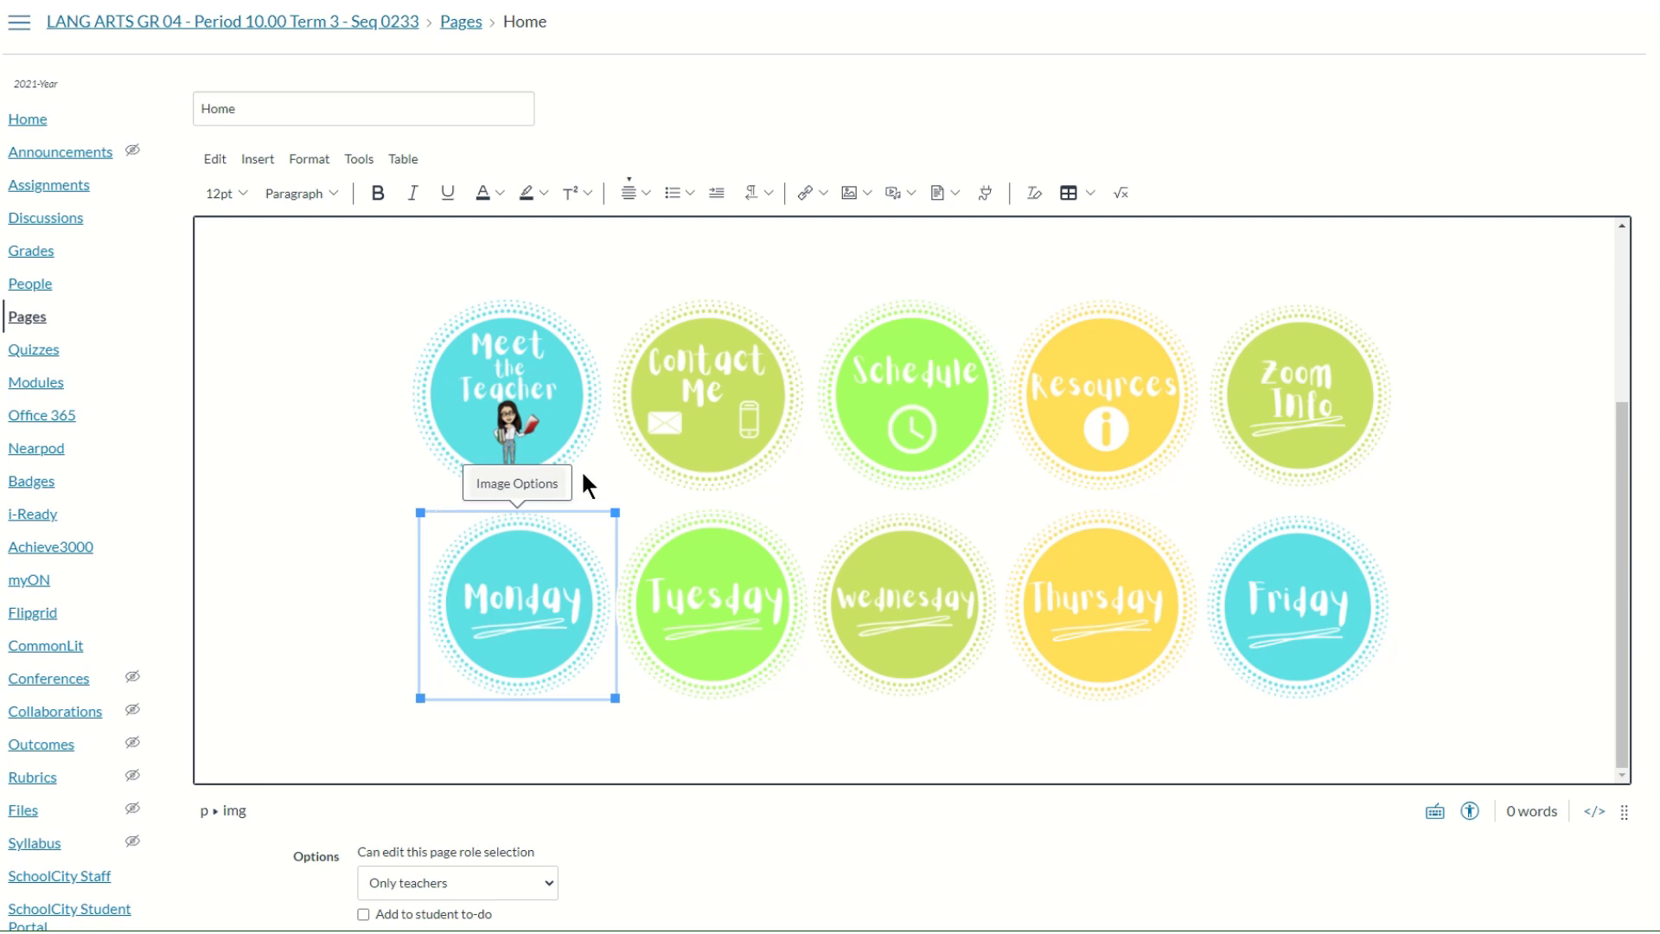
Link the Monday circle image to the course page 'Monday 8.24 Smart Start' from Course Links
{"action": "left_click", "coordinate": [822, 194]}
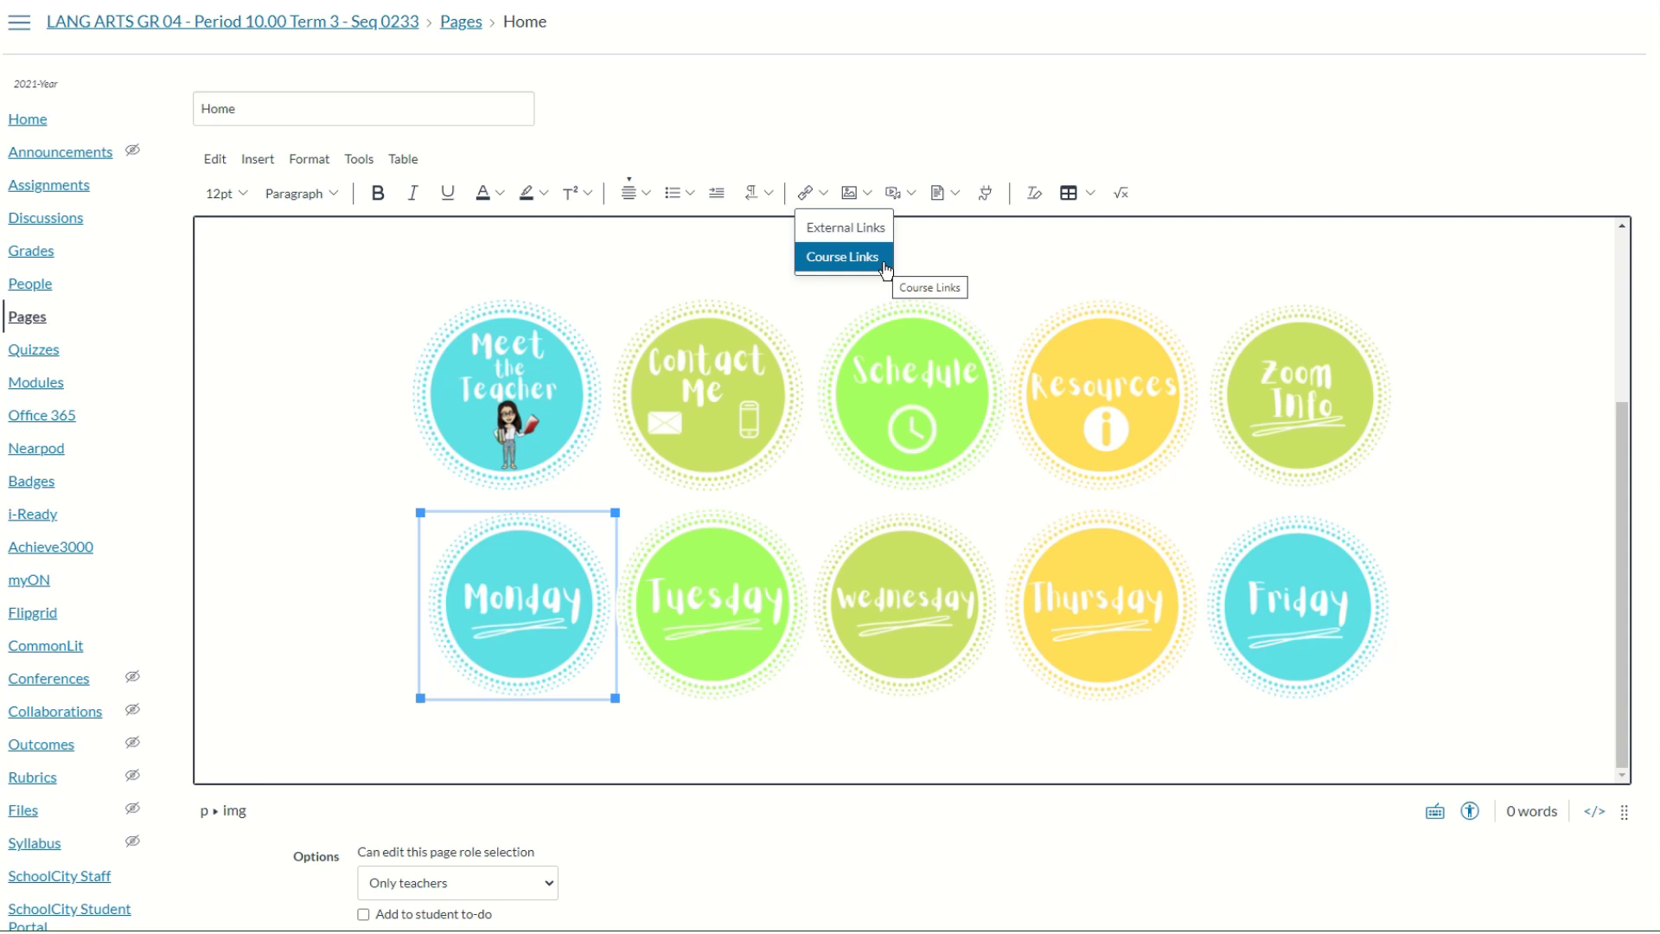
{"action": "left_click", "coordinate": [886, 259]}
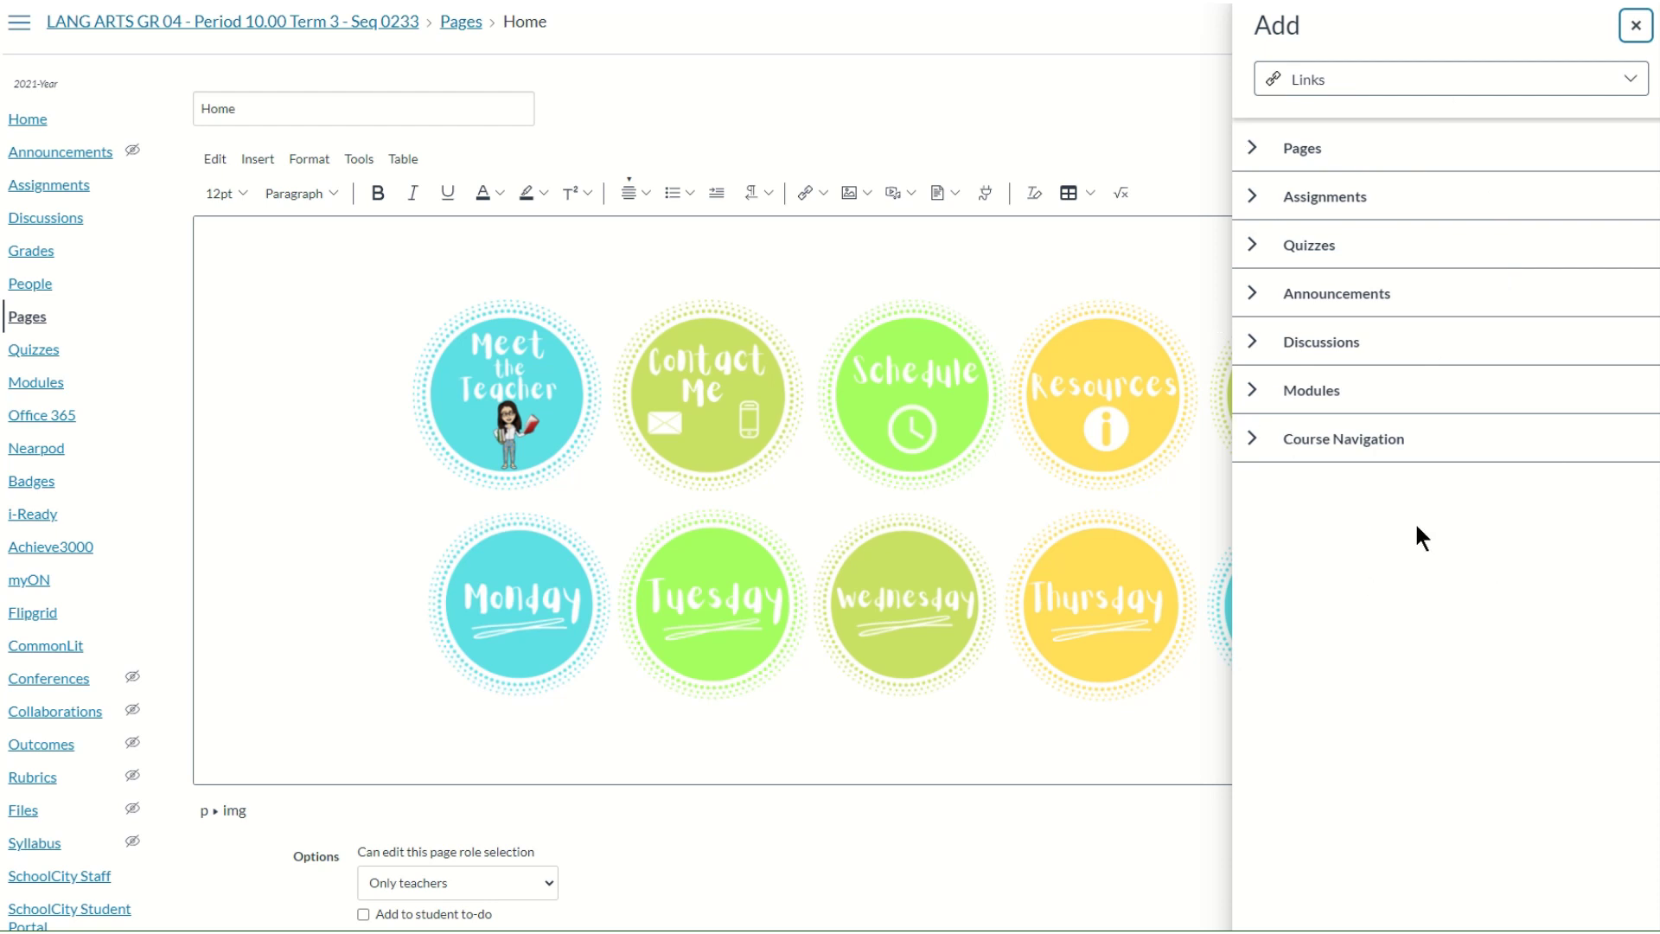
{"action": "left_click", "coordinate": [1253, 156]}
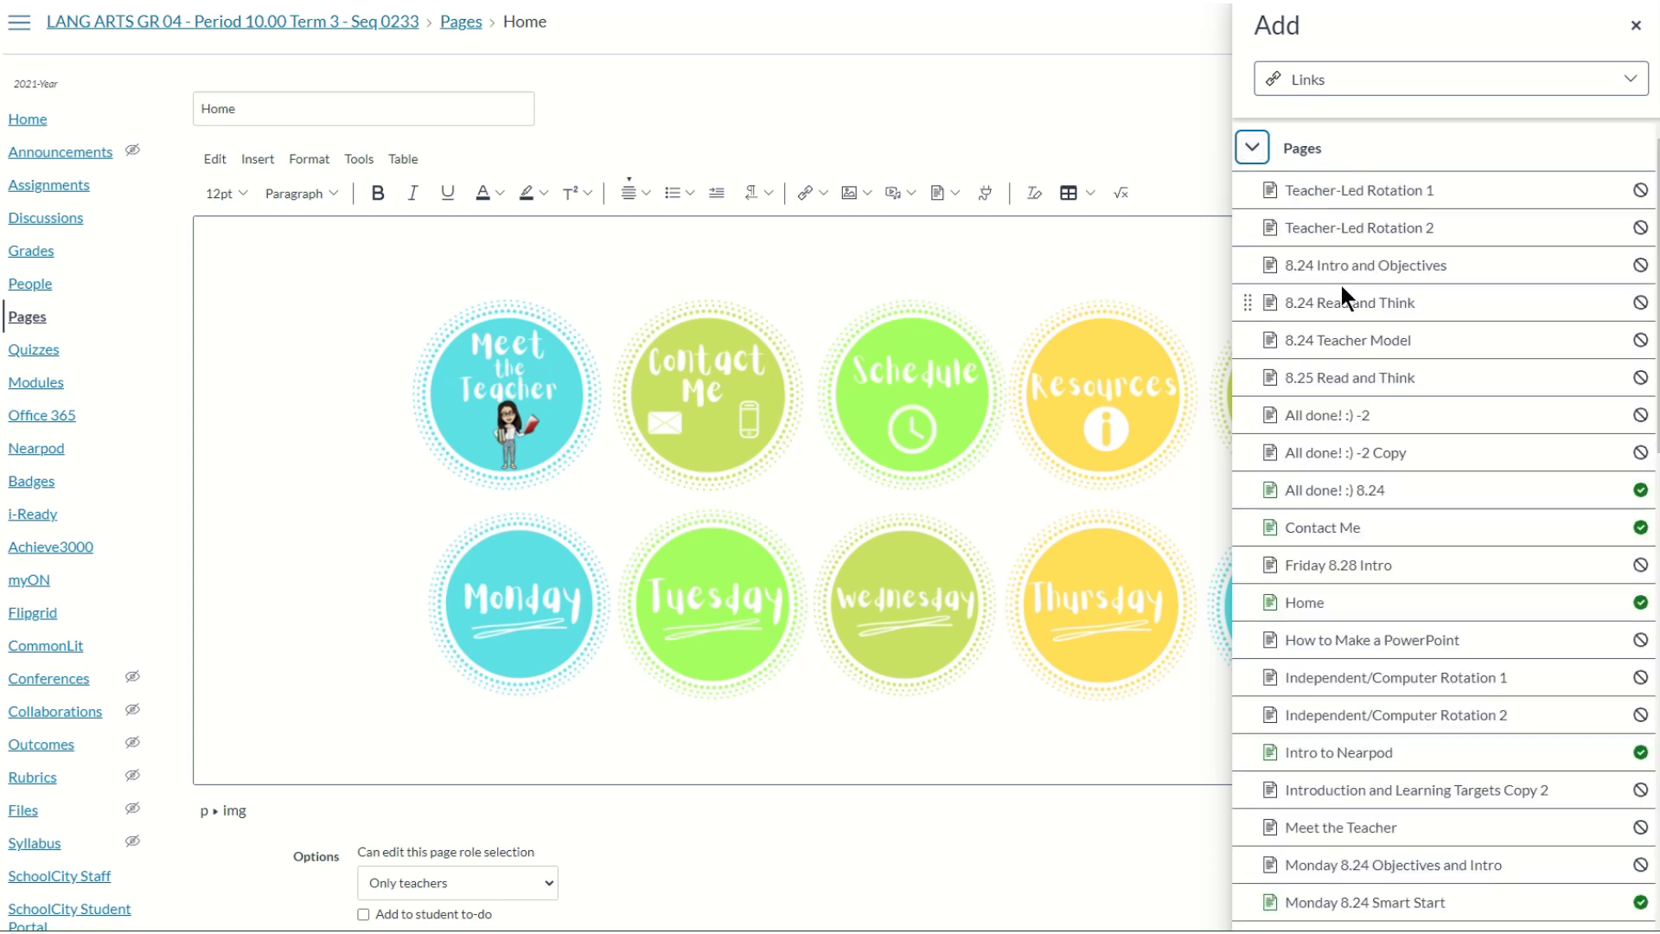
{"action": "scroll", "coordinate": [1340, 301], "scroll_direction": "down", "scroll_amount": 1}
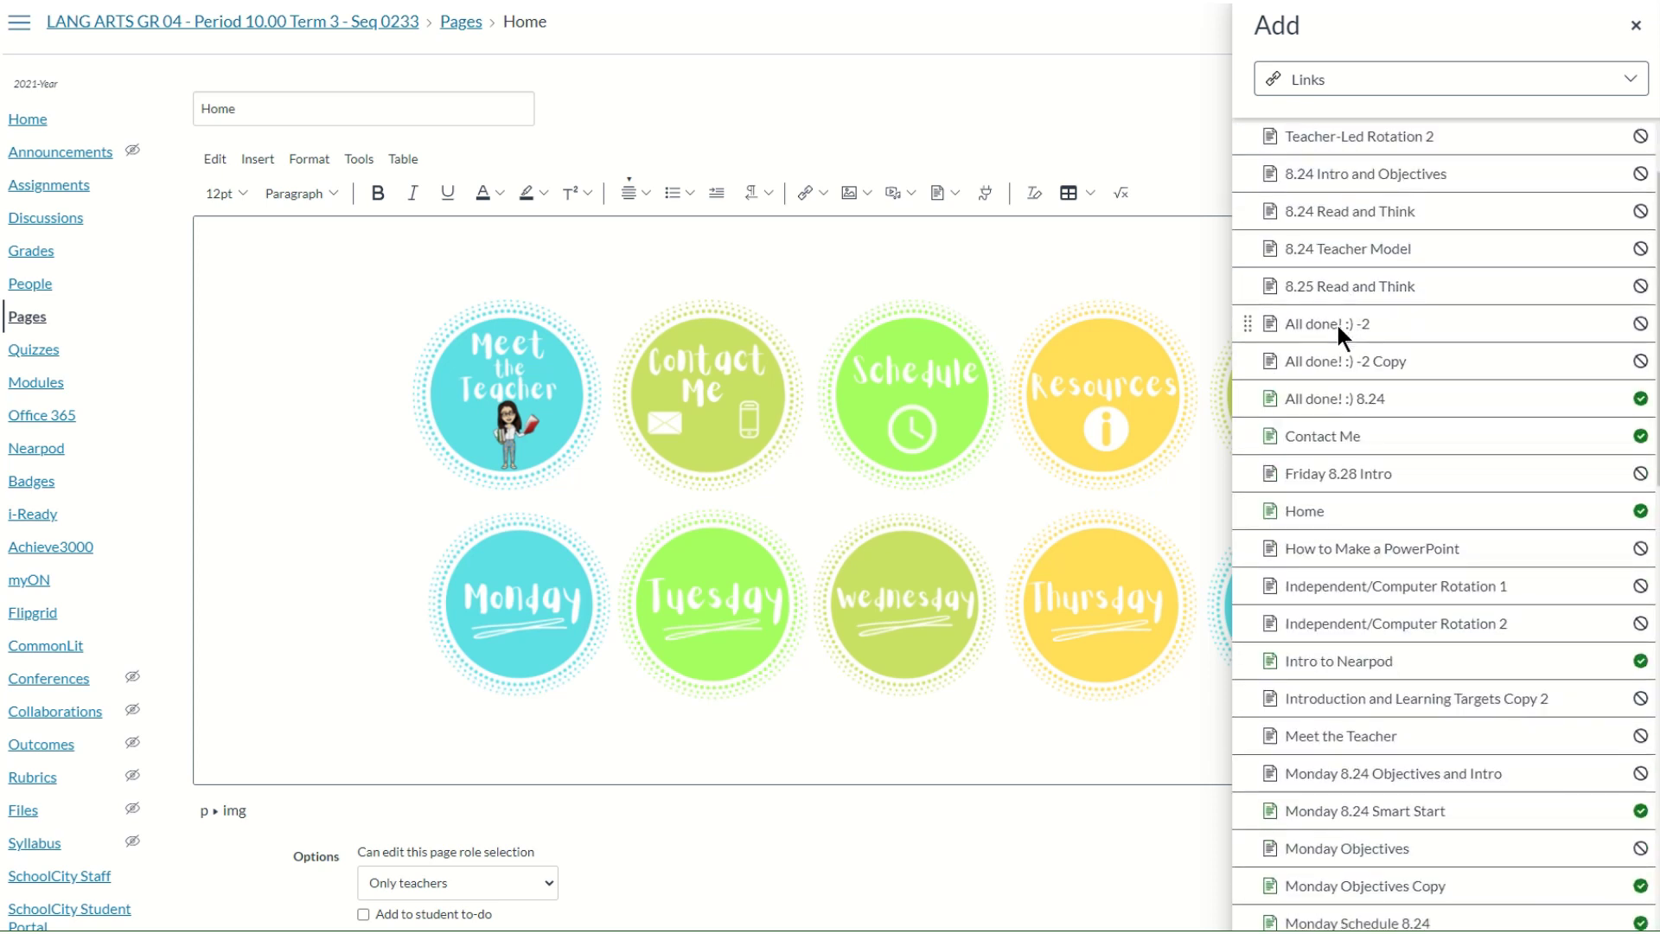
{"action": "scroll", "coordinate": [1336, 322], "scroll_direction": "down", "scroll_amount": 5}
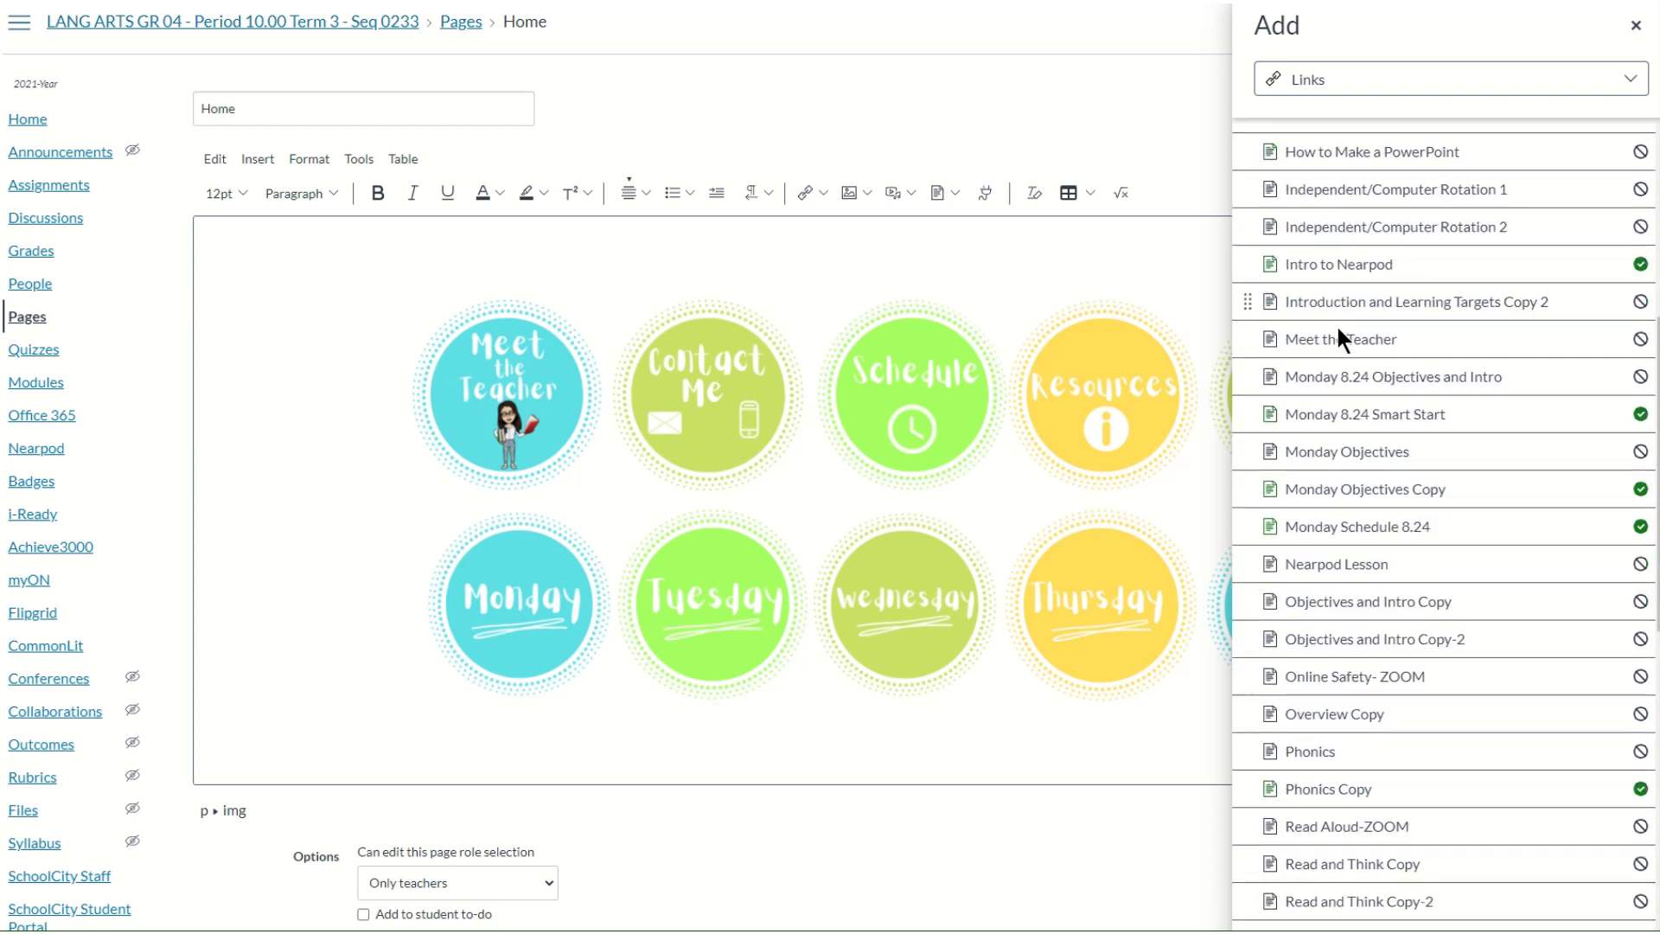
{"action": "scroll", "coordinate": [1337, 329], "scroll_direction": "down", "scroll_amount": 2}
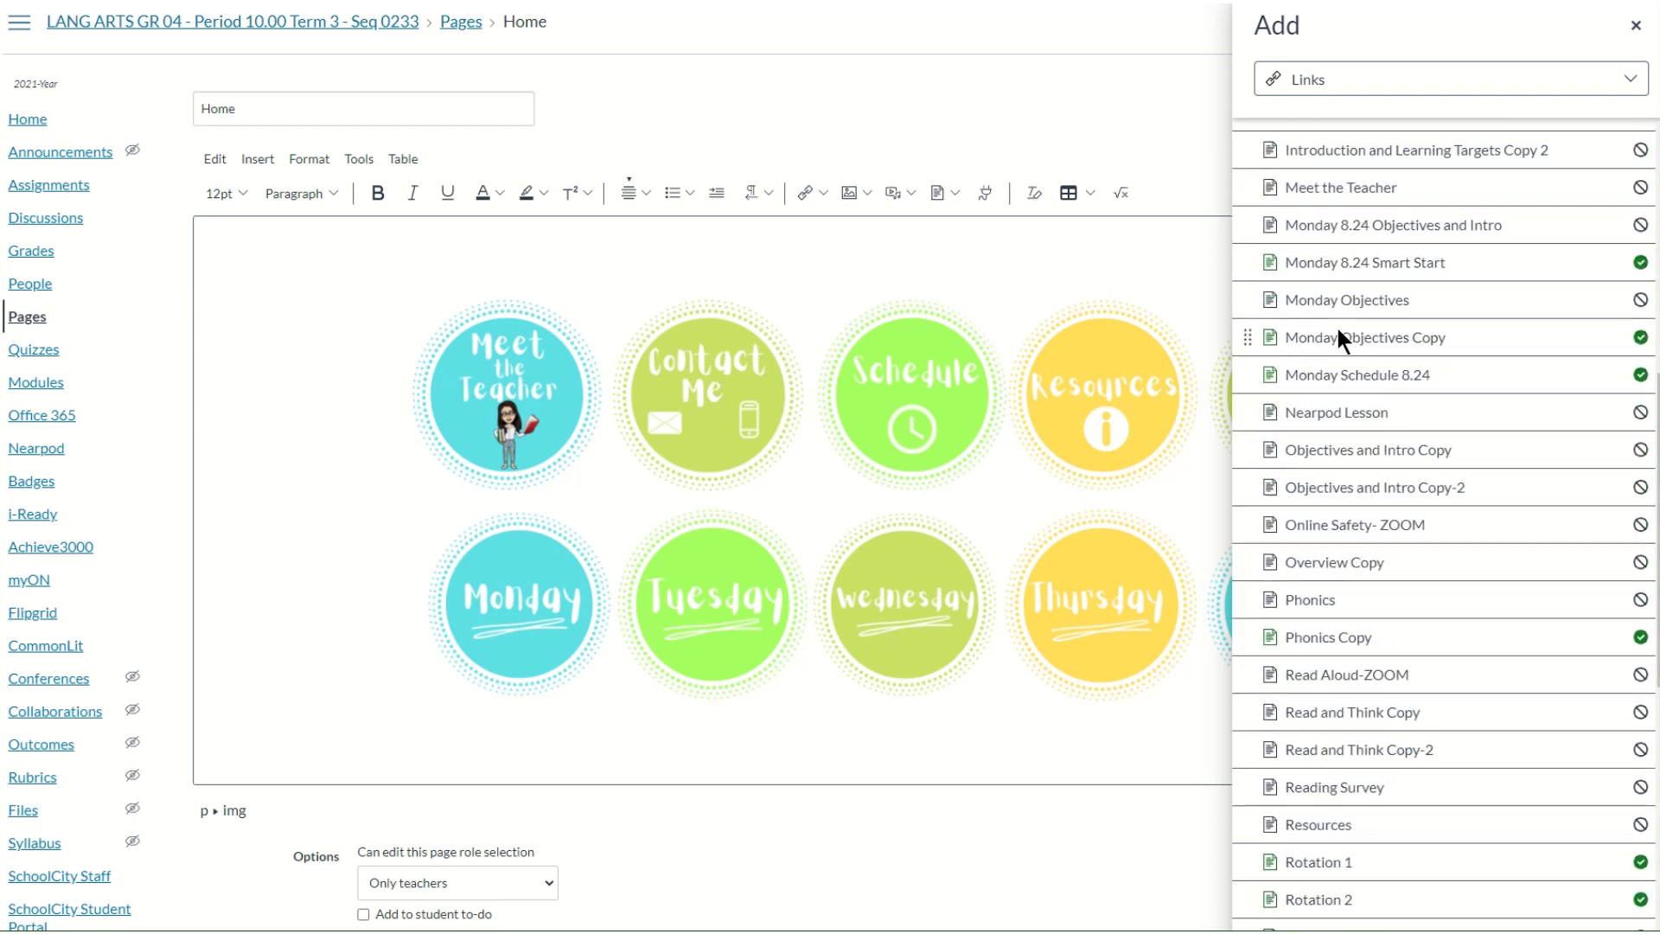
{"action": "left_click", "coordinate": [1326, 263]}
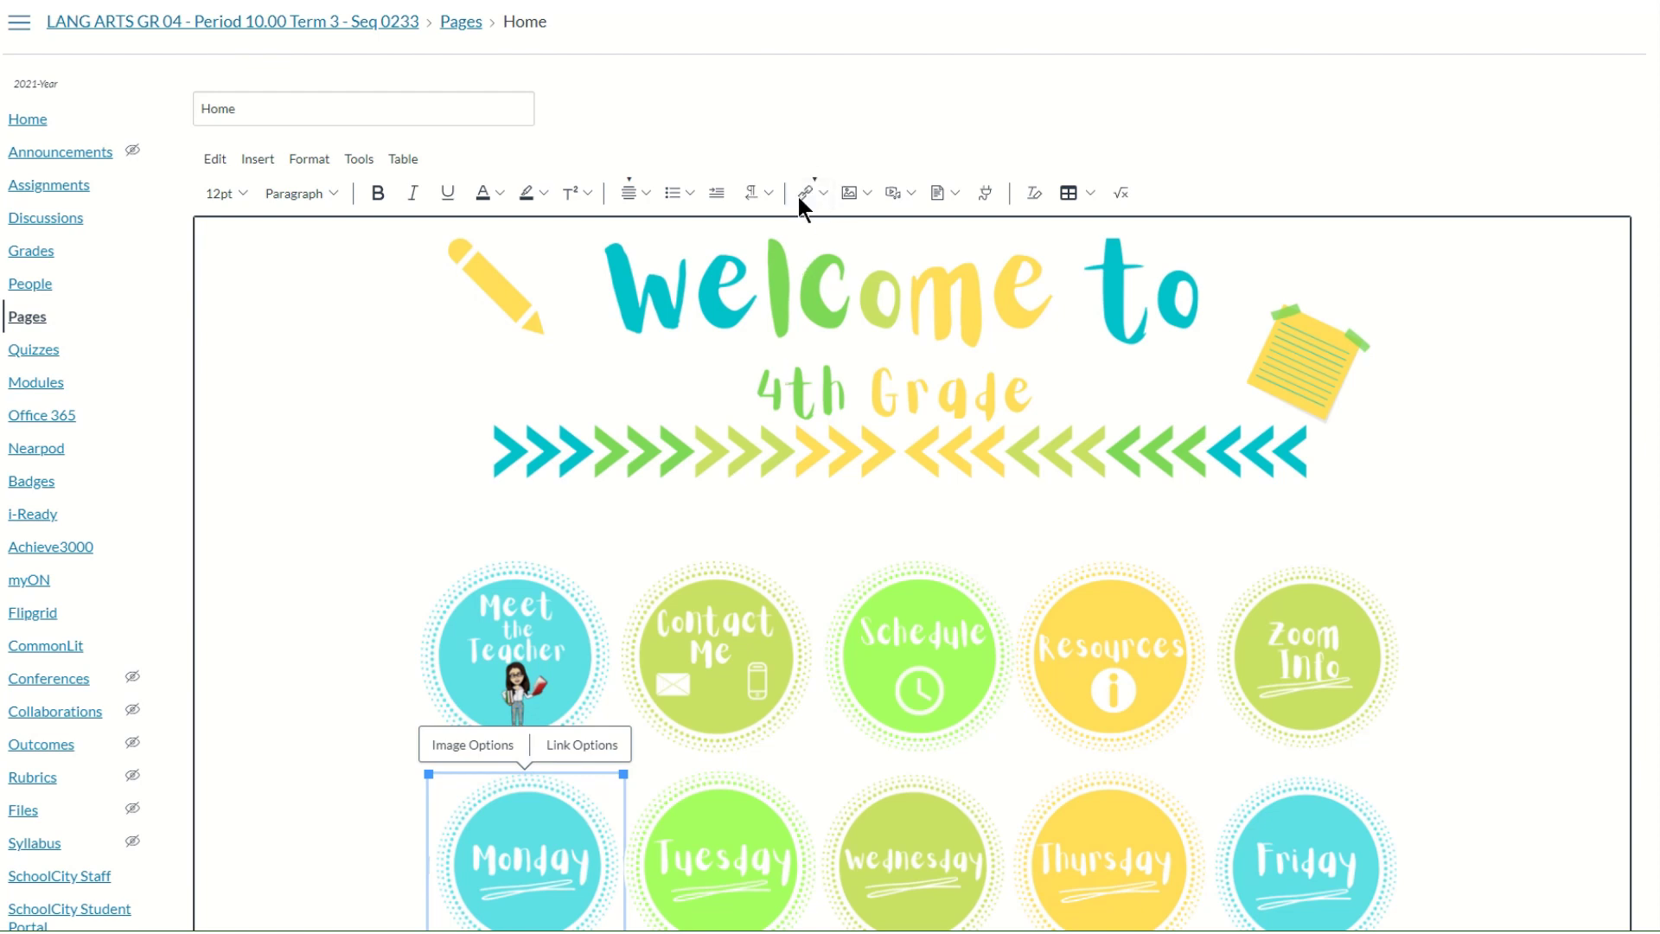
Save the edited LANG ARTS GR 04 Home page
{"action": "scroll", "coordinate": [616, 575], "scroll_direction": "down", "scroll_amount": 2}
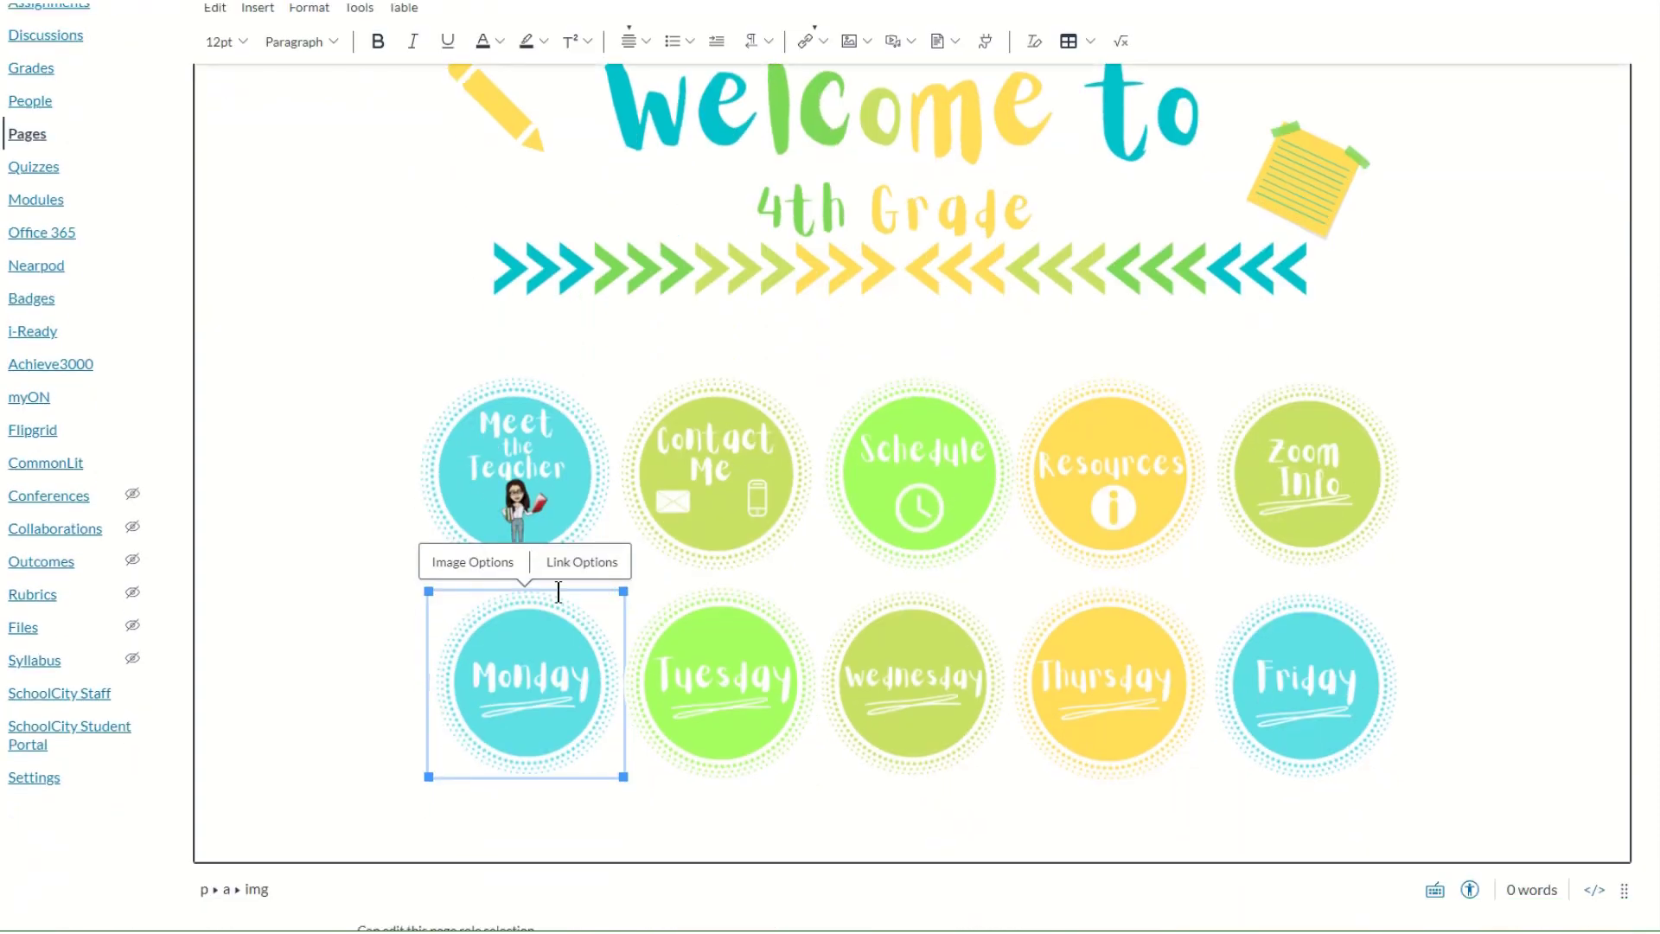
{"action": "scroll", "coordinate": [1470, 692], "scroll_direction": "down", "scroll_amount": 2}
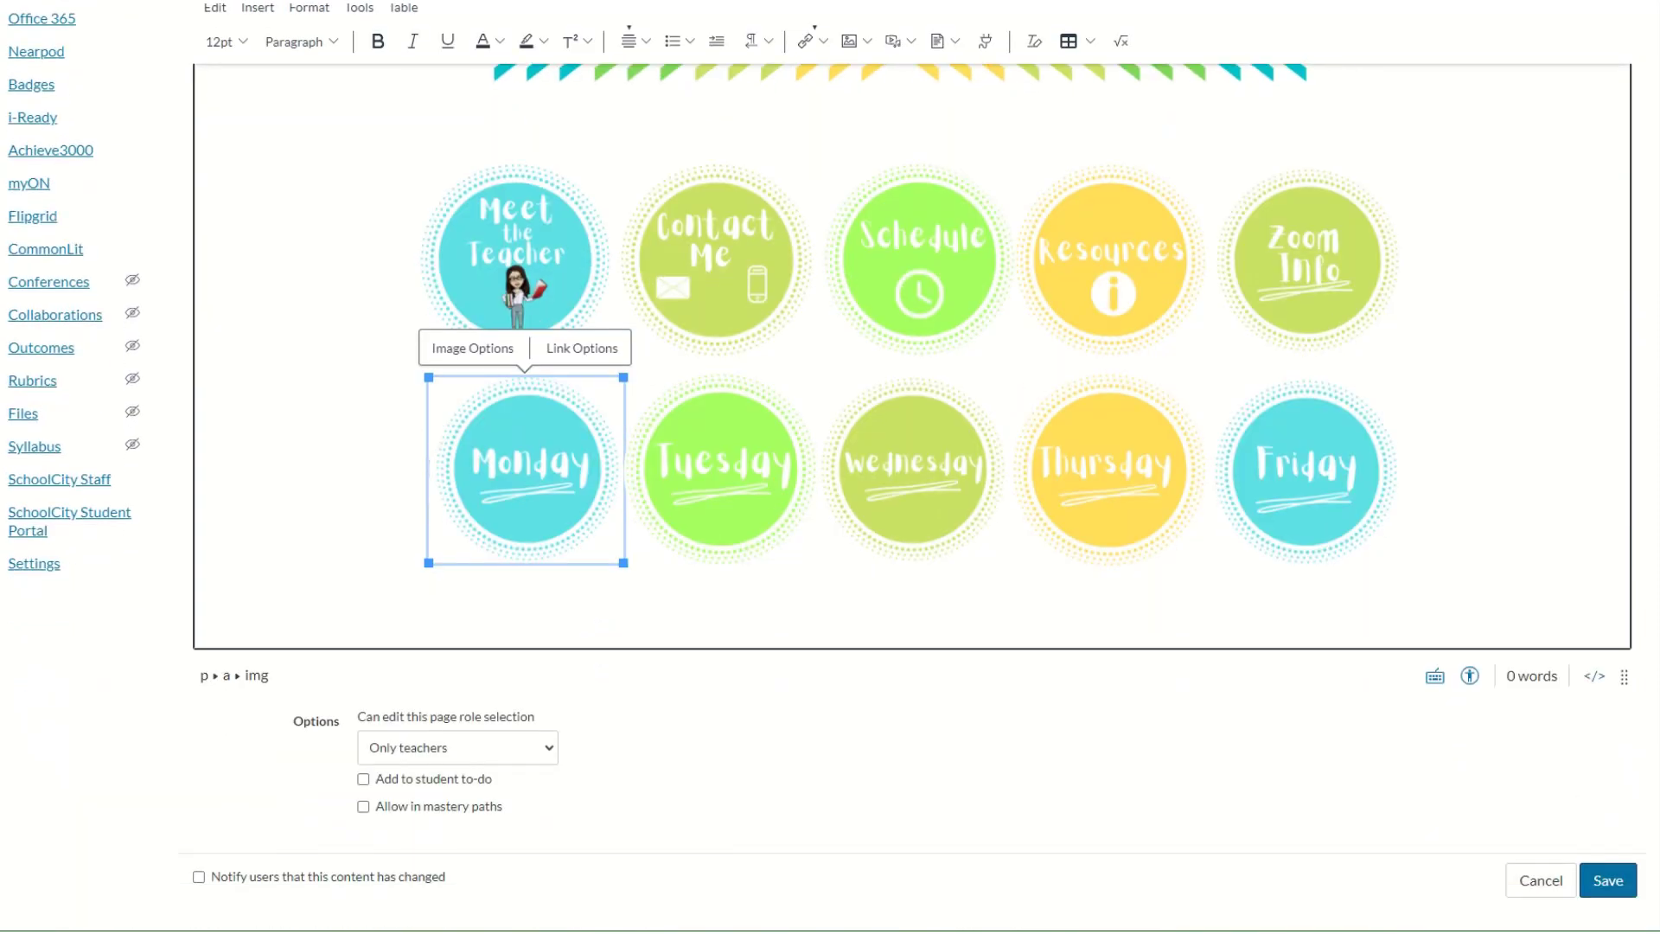
{"action": "left_click", "coordinate": [1618, 881]}
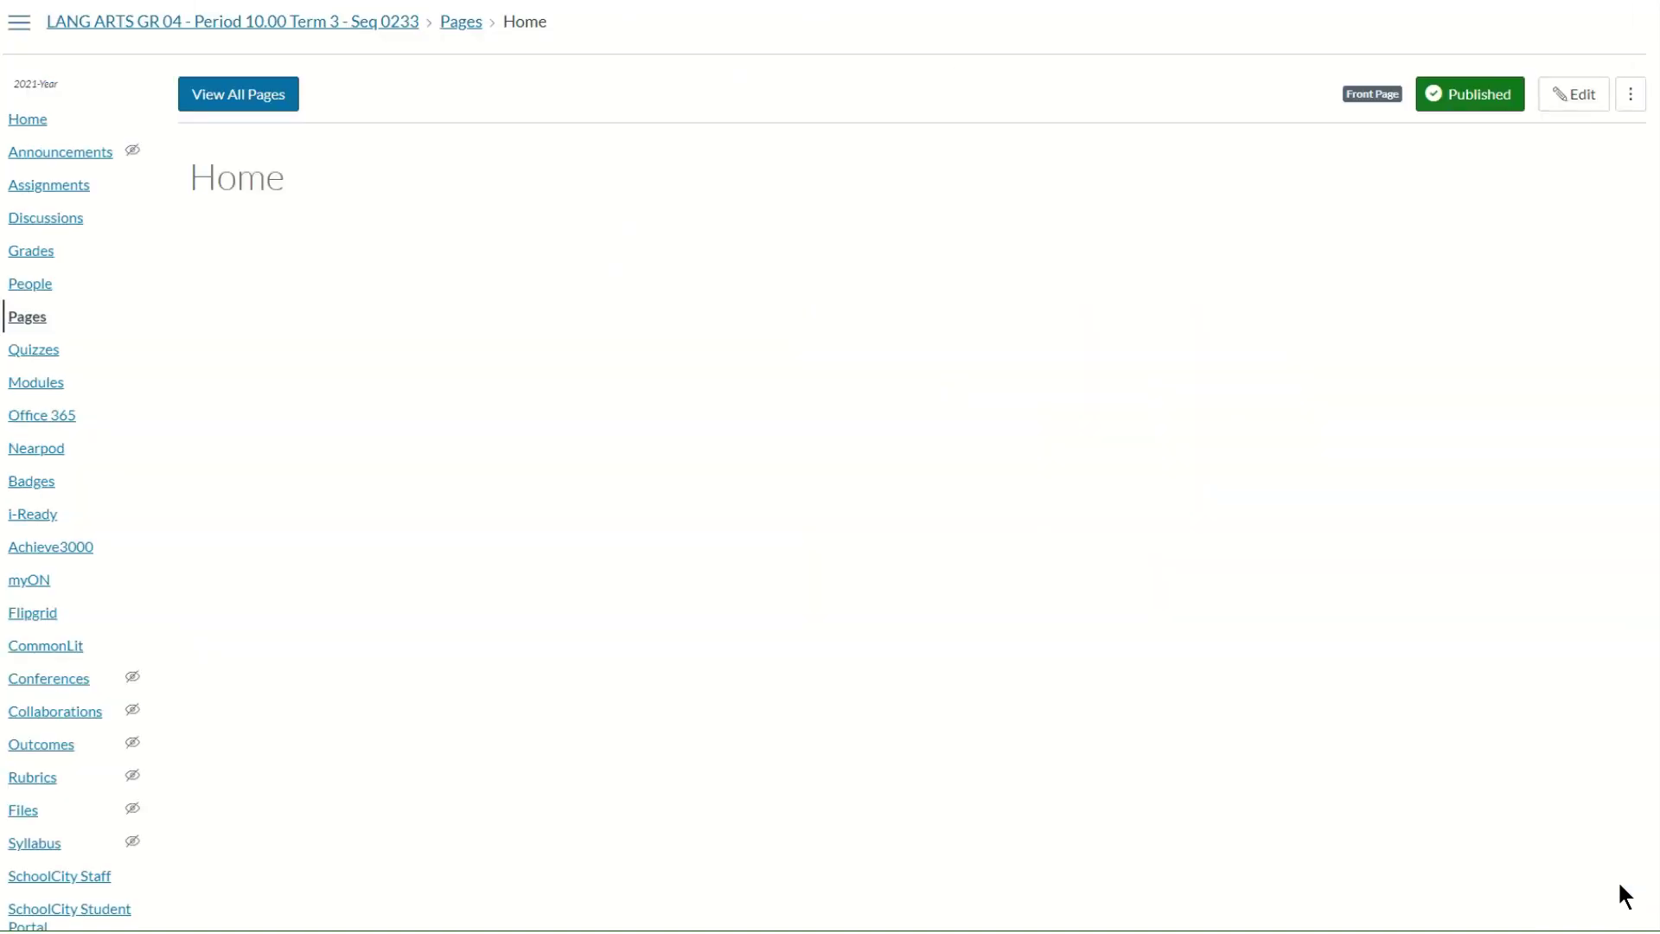
Test the Monday circle on the saved page to confirm it opens Monday 8.24 Smart Start
{"action": "scroll", "coordinate": [453, 675], "scroll_direction": "down", "scroll_amount": 1}
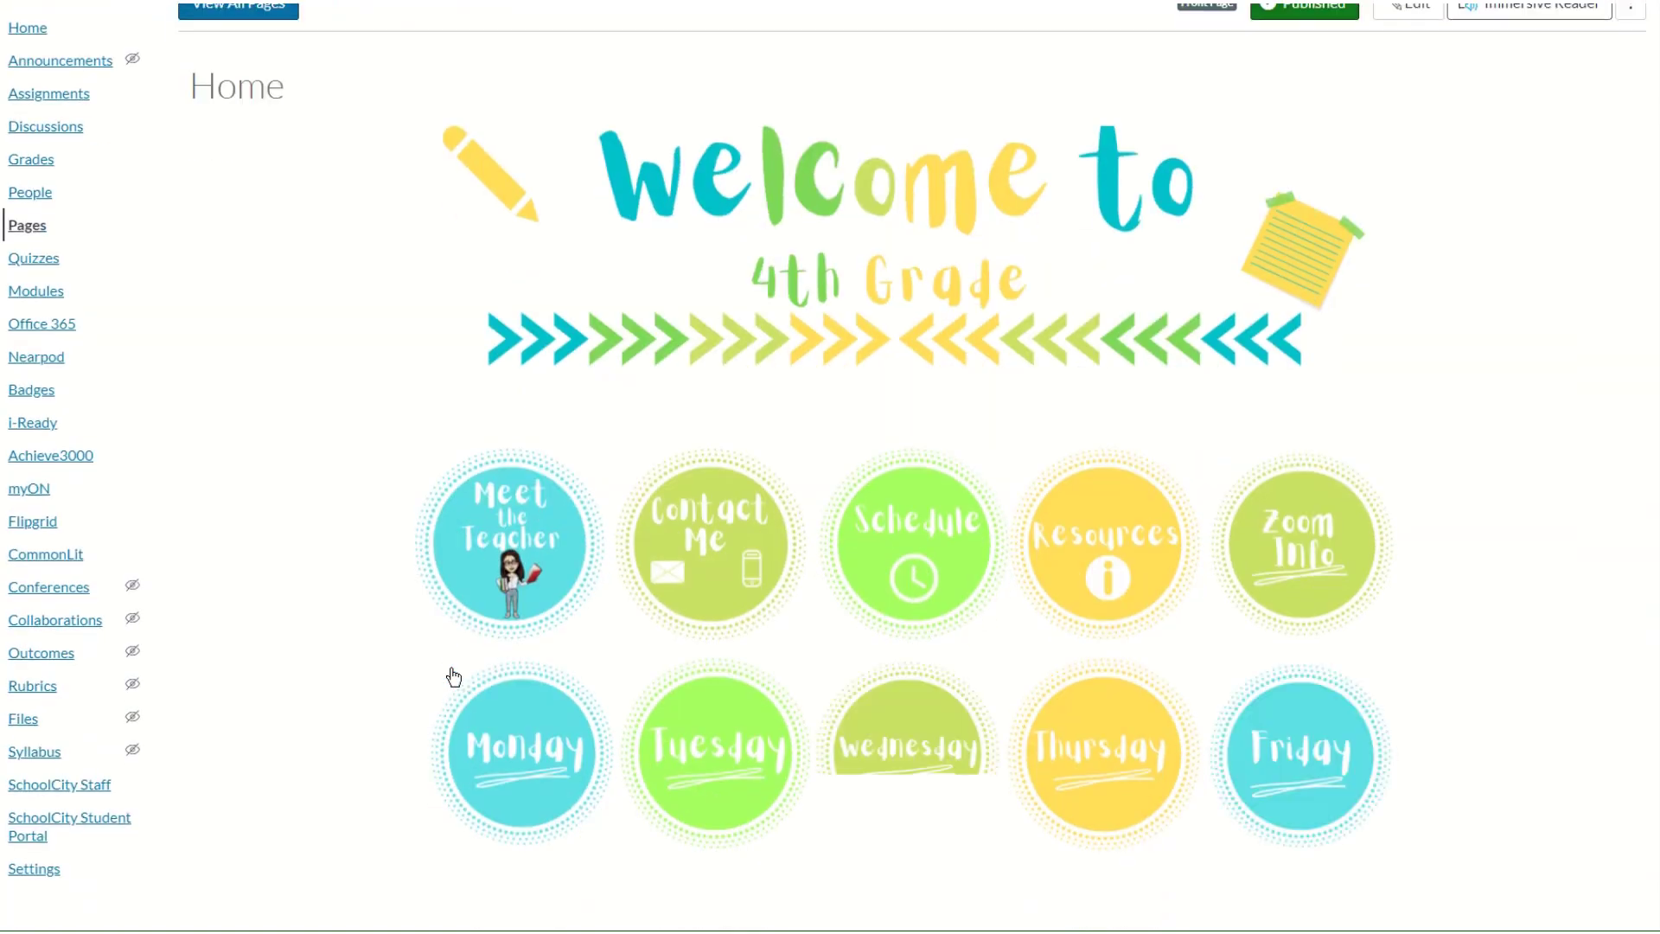
{"action": "scroll", "coordinate": [453, 675], "scroll_direction": "down", "scroll_amount": 1}
{"action": "left_click", "coordinate": [515, 748]}
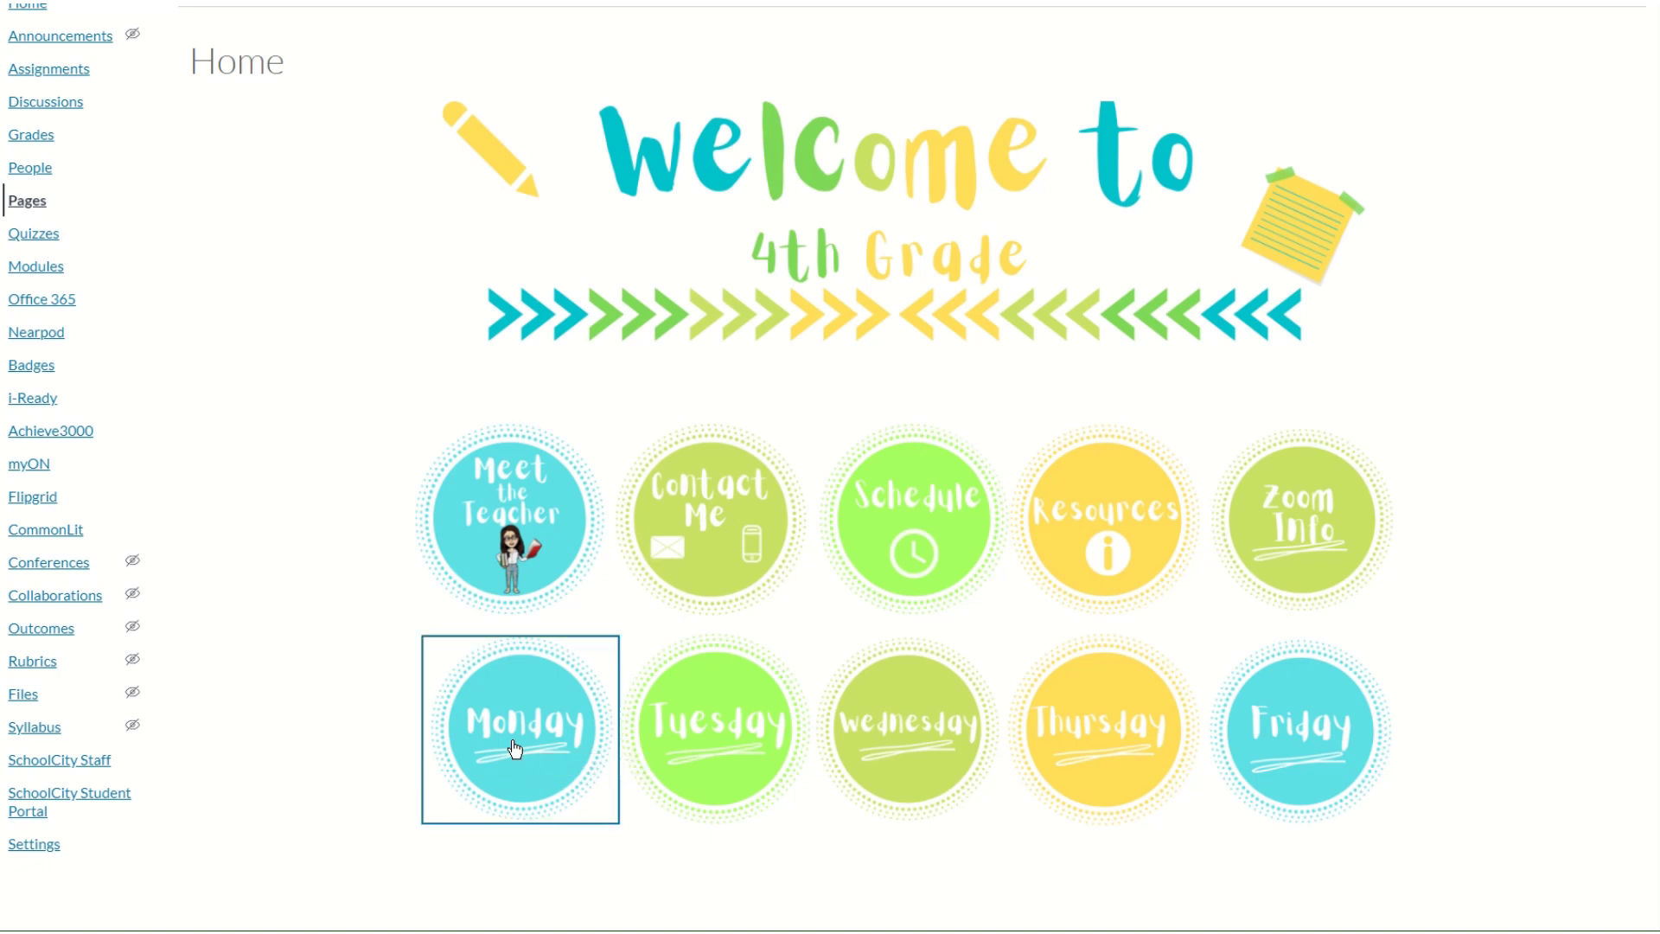